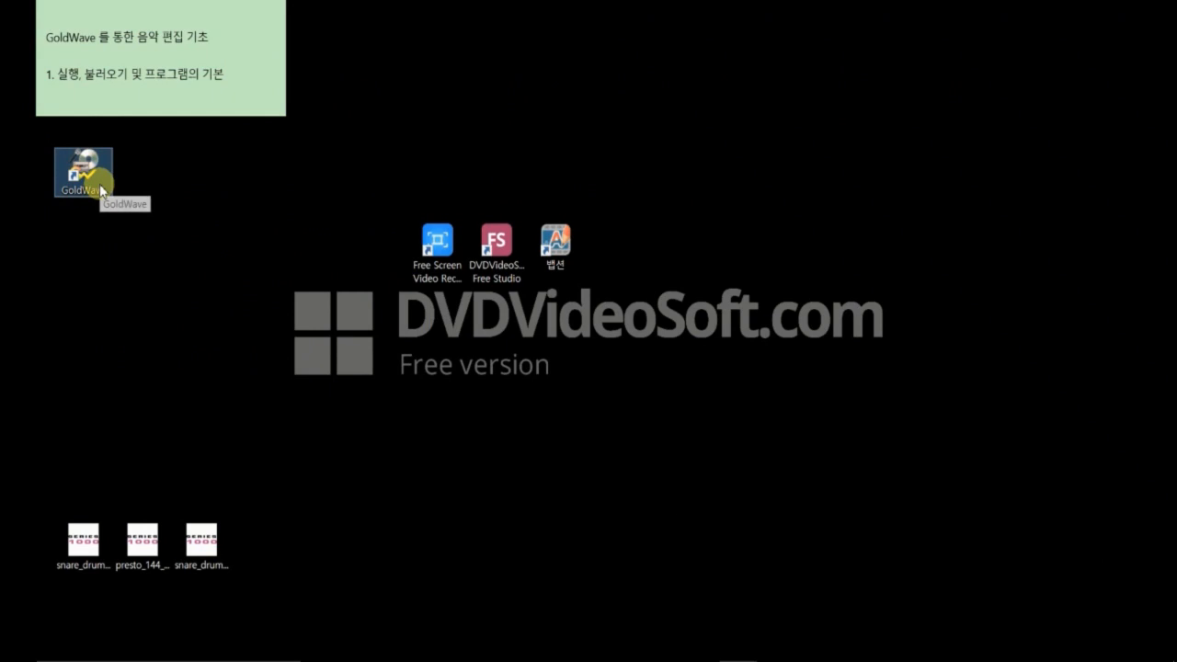
Launch GoldWave and dismiss its Help window
double_click(101, 190)
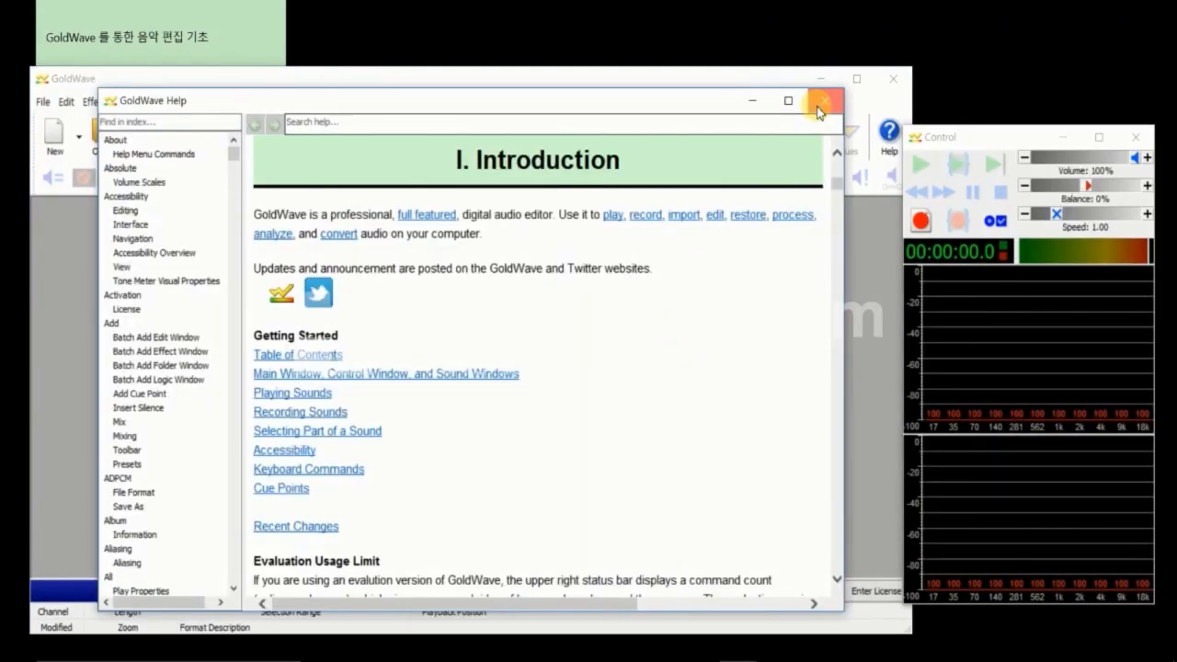
left_click(815, 101)
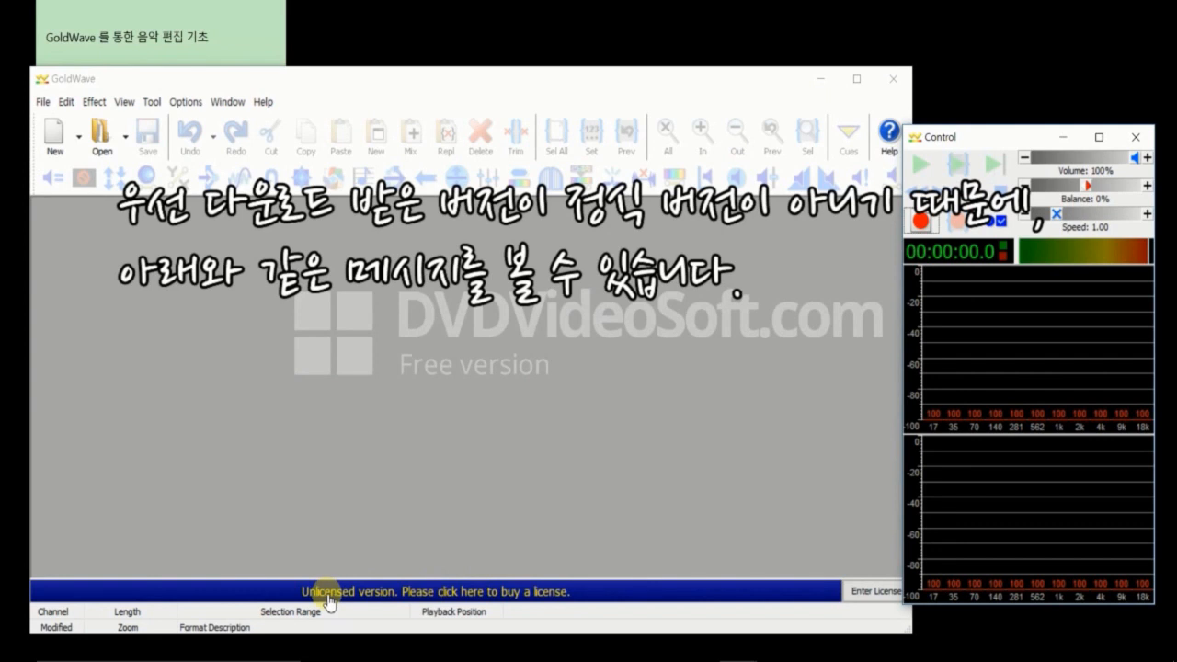
View the GoldWave license purchase page in the browser and close it
left_click(555, 595)
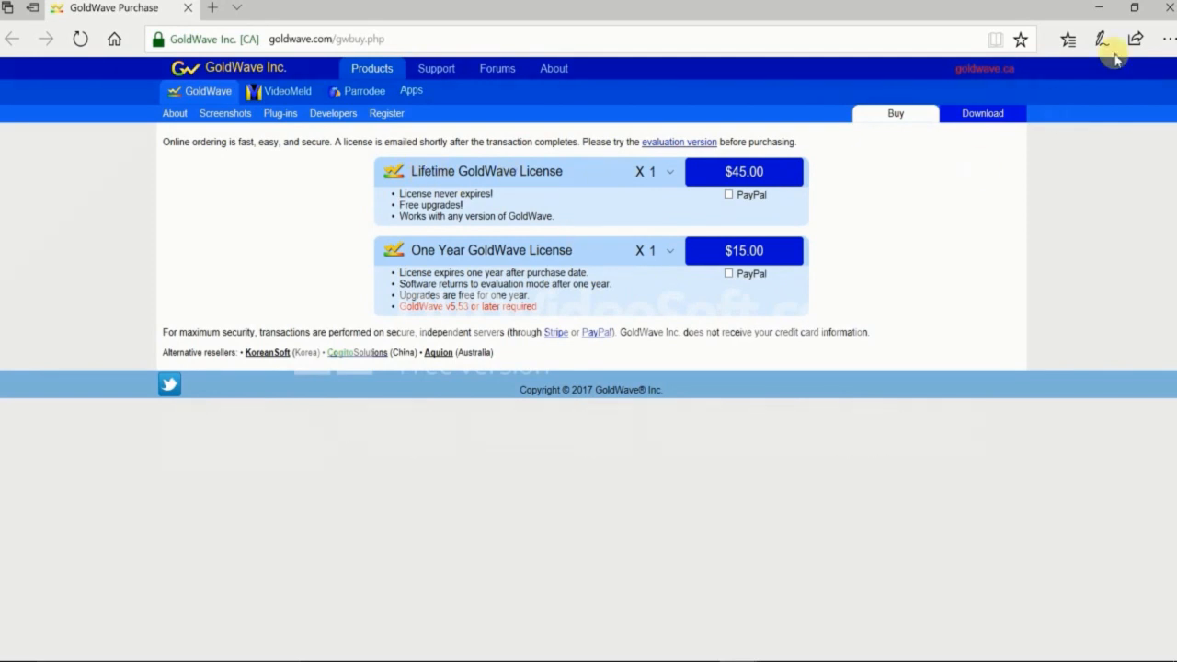
left_click(1164, 11)
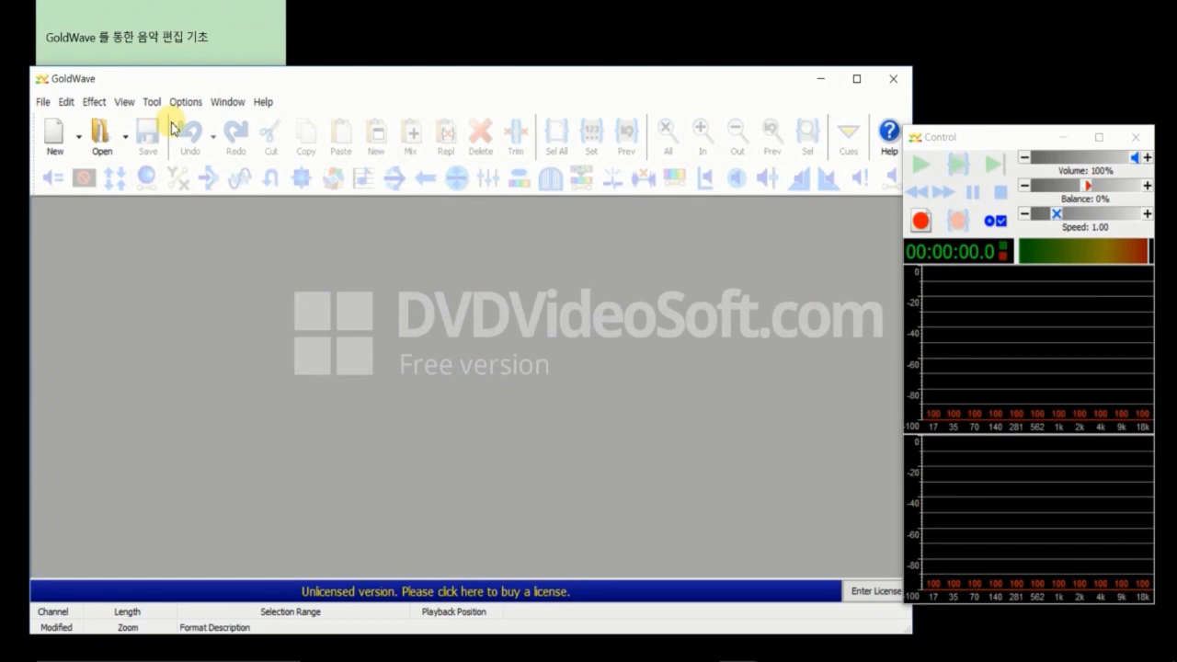
Reposition the main window and the Control window slightly so they sit side by side
mouse_move(205, 79)
left_mouse_down()
mouse_move(189, 91)
mouse_move(202, 89)
left_mouse_up()
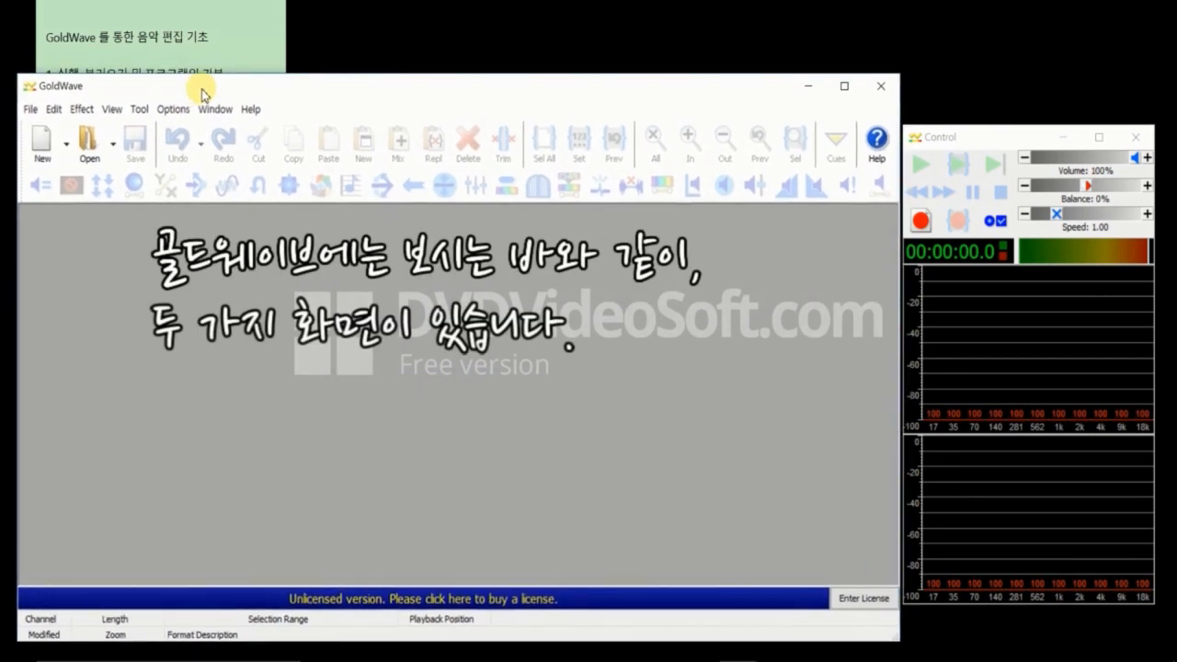
left_click_drag(919, 138, 927, 147)
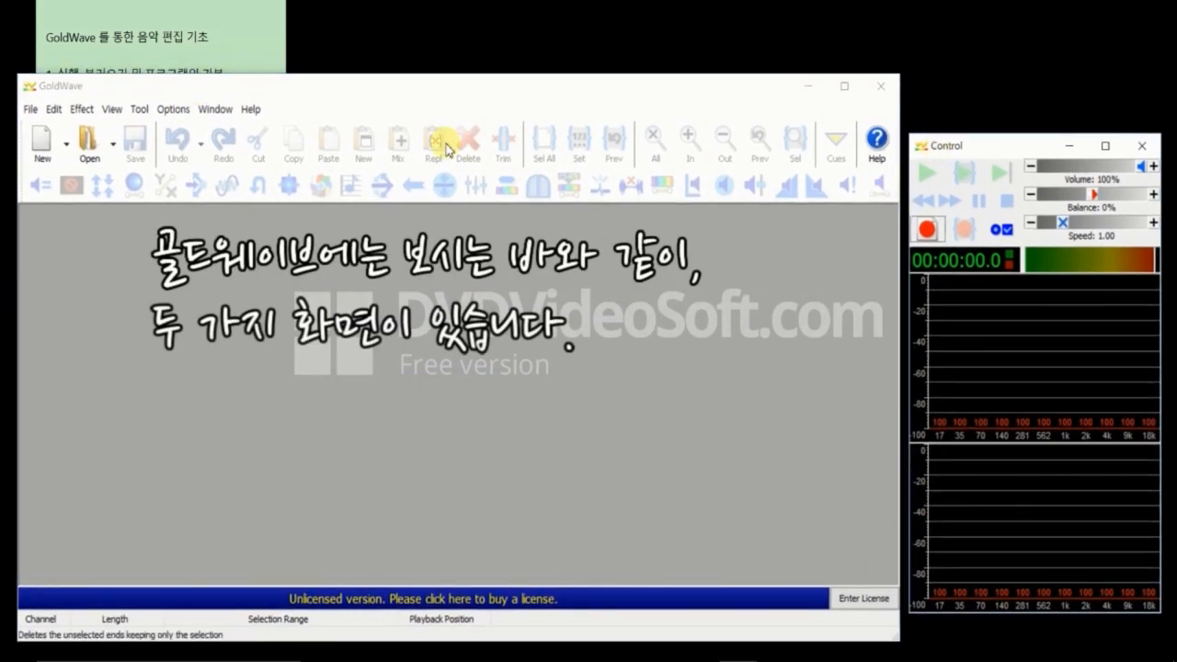
left_click(29, 108)
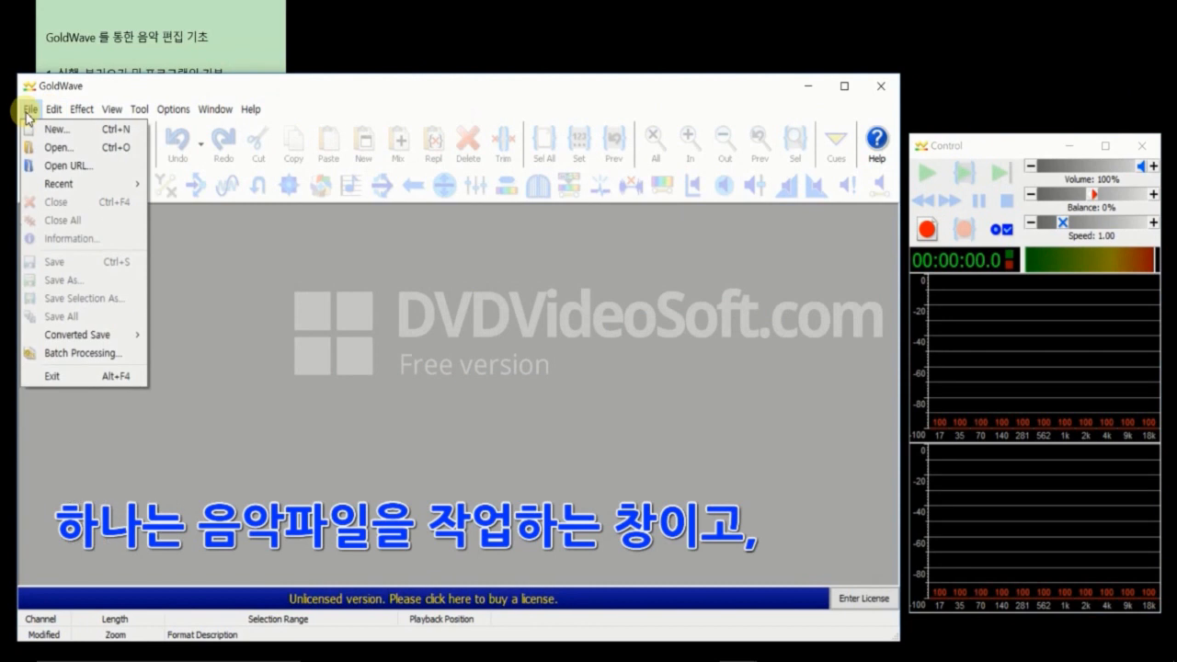
mouse_move(52, 112)
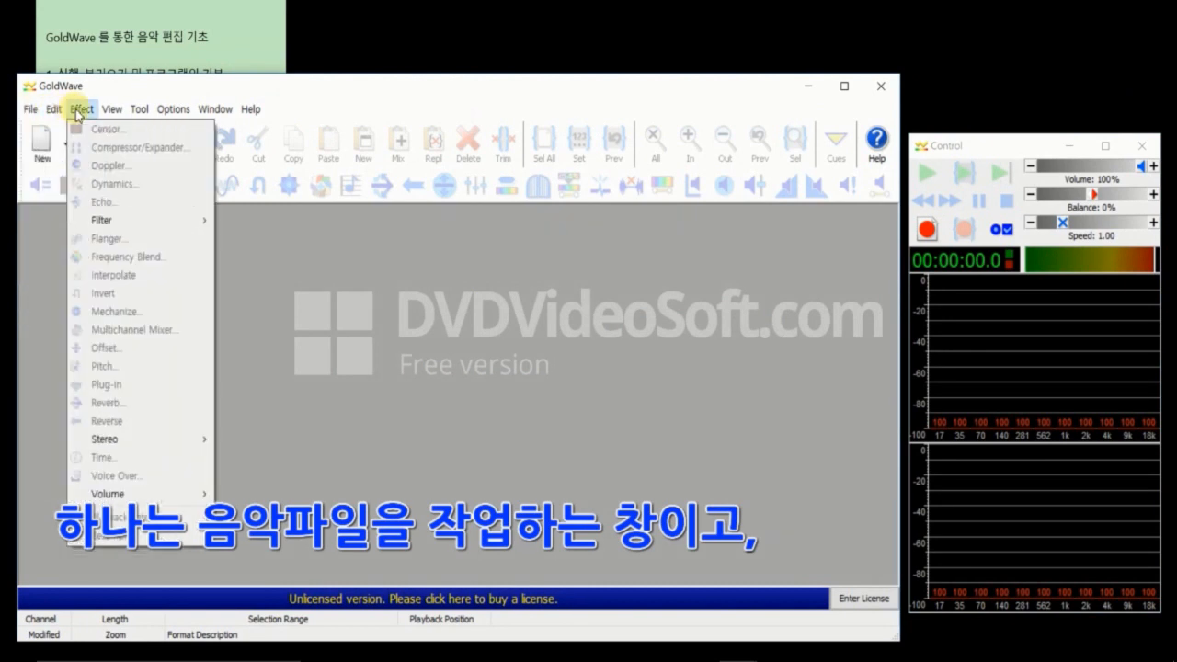
mouse_move(102, 112)
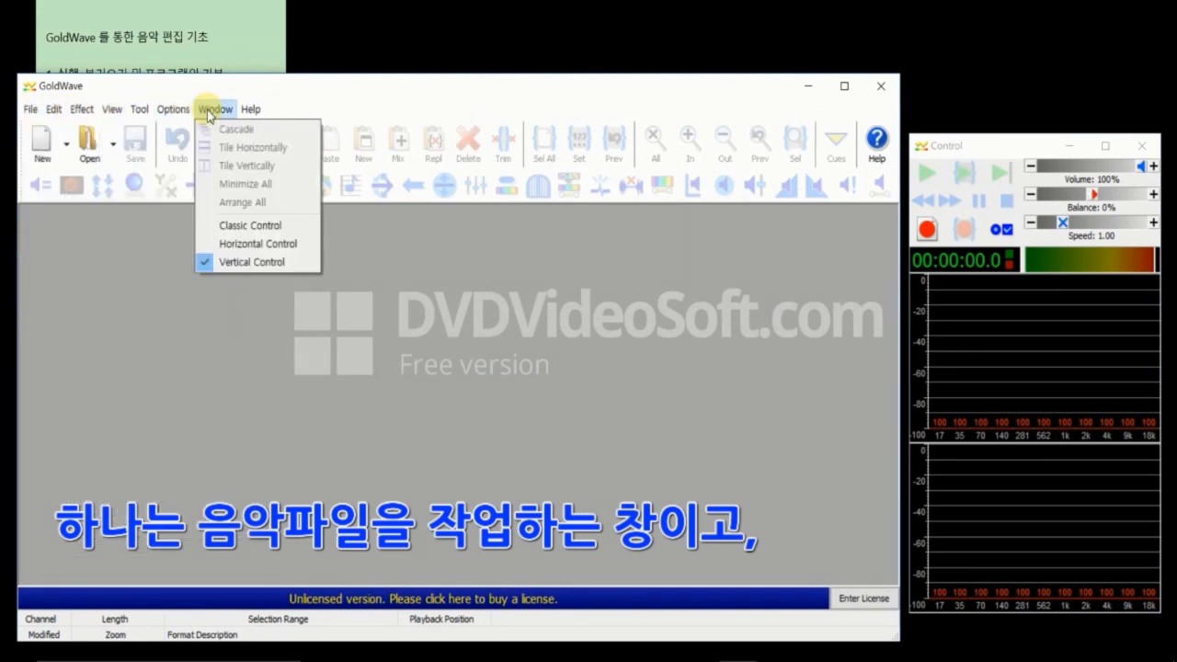
left_click(312, 90)
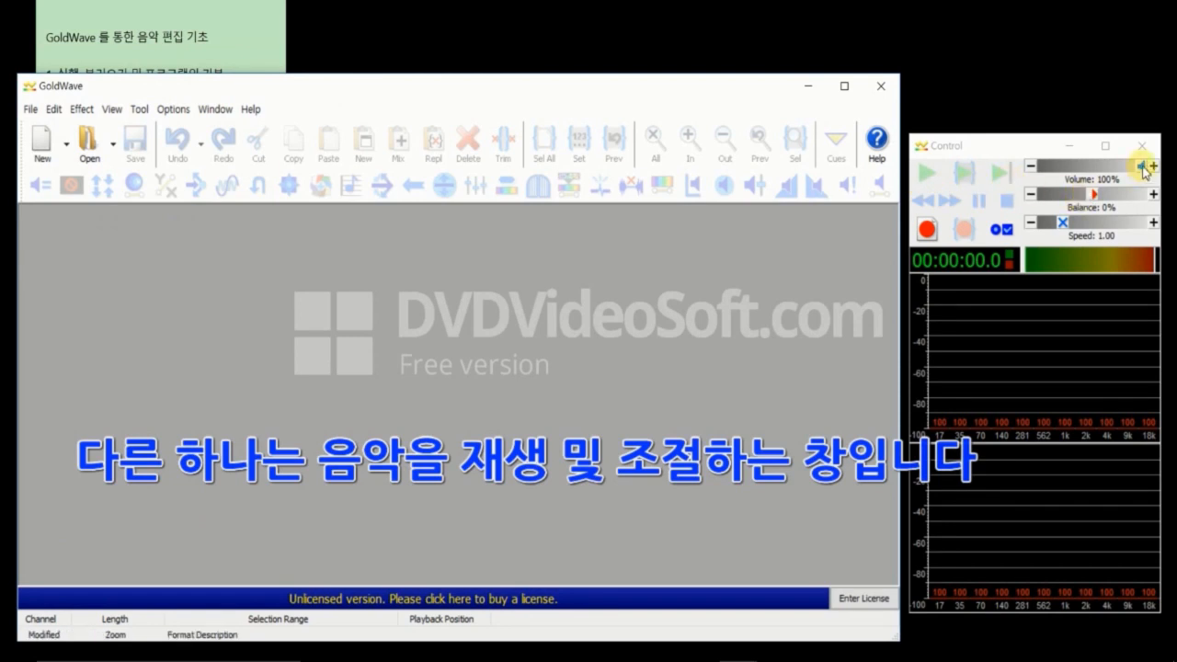
left_click_drag(1141, 168, 1075, 168)
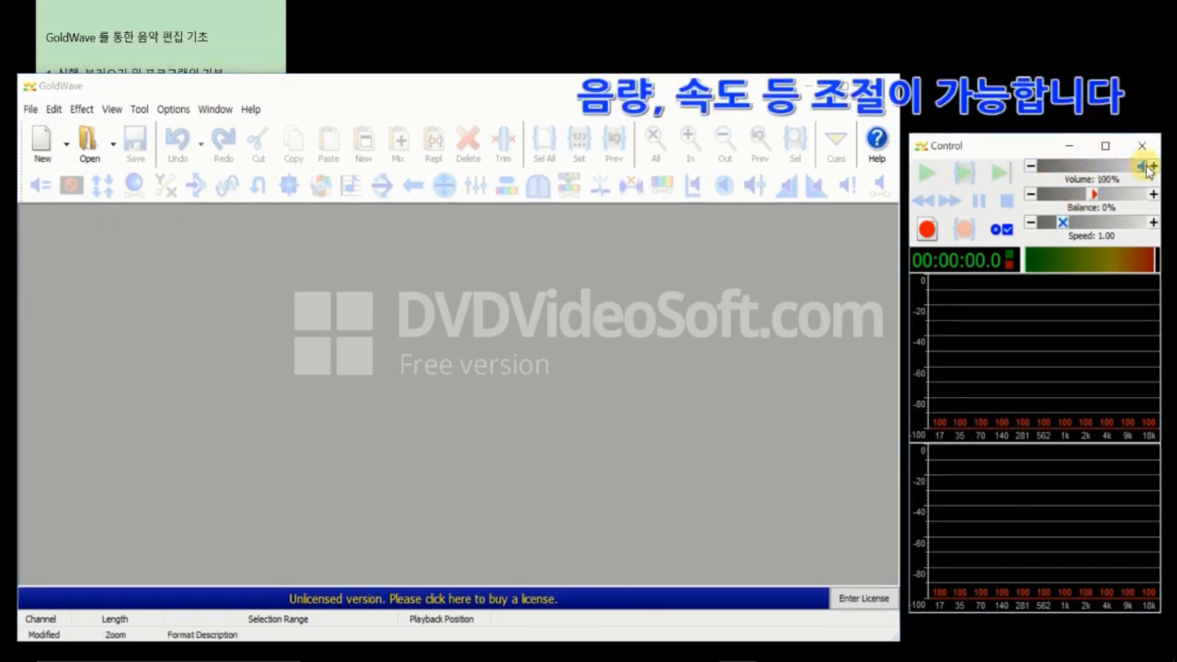
left_click_drag(1106, 223, 1082, 223)
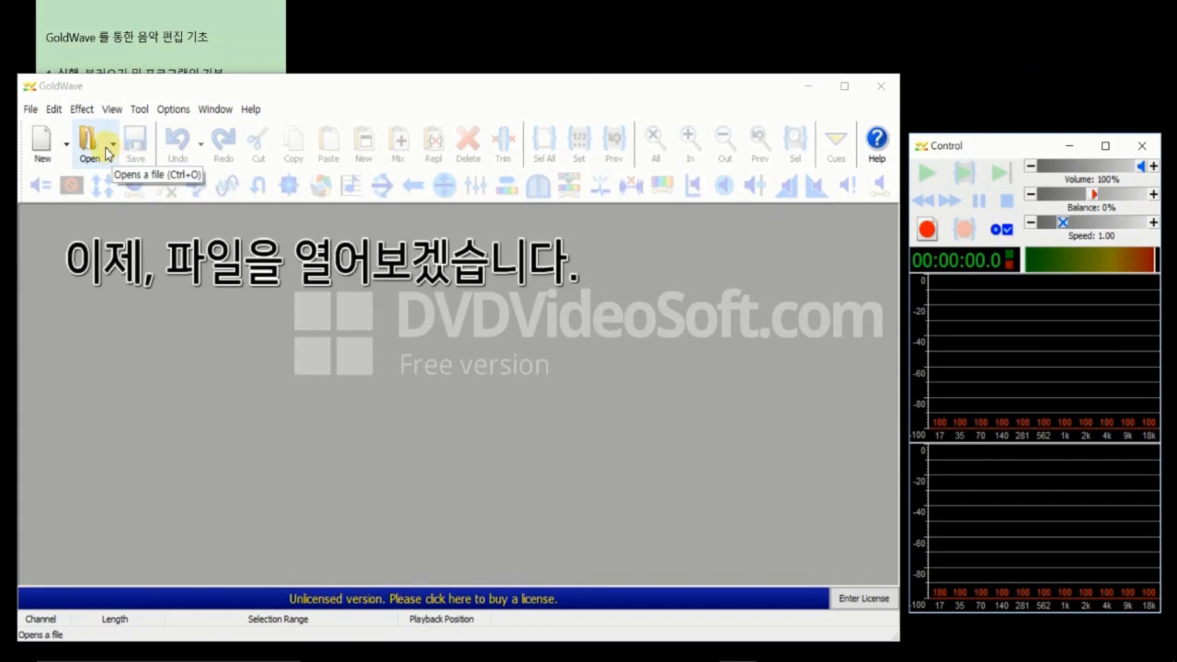
Open snare_drum_roll.mp3 from the list of recently used files
left_click(113, 149)
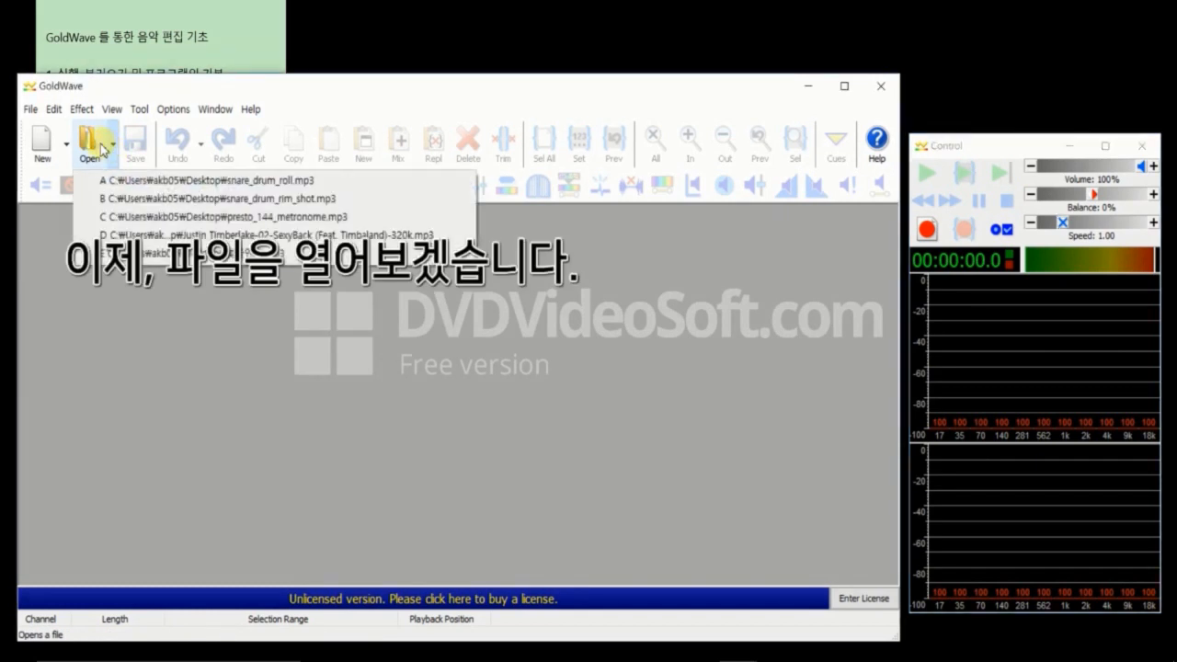
left_click(101, 149)
left_click(114, 151)
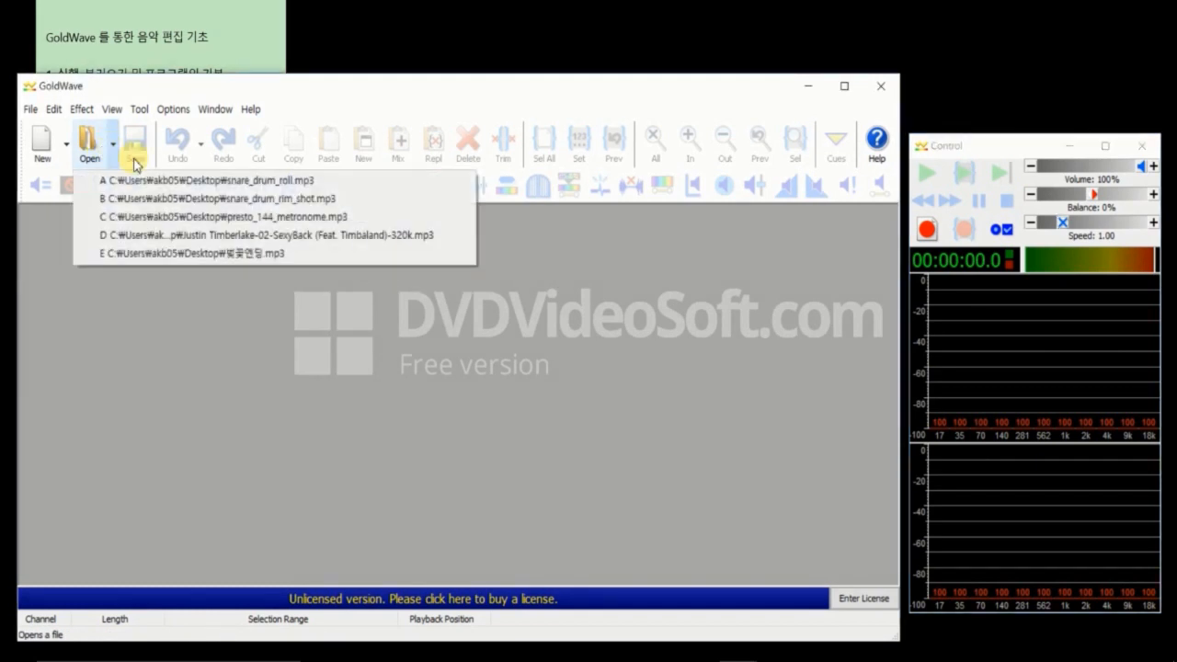
left_click(239, 191)
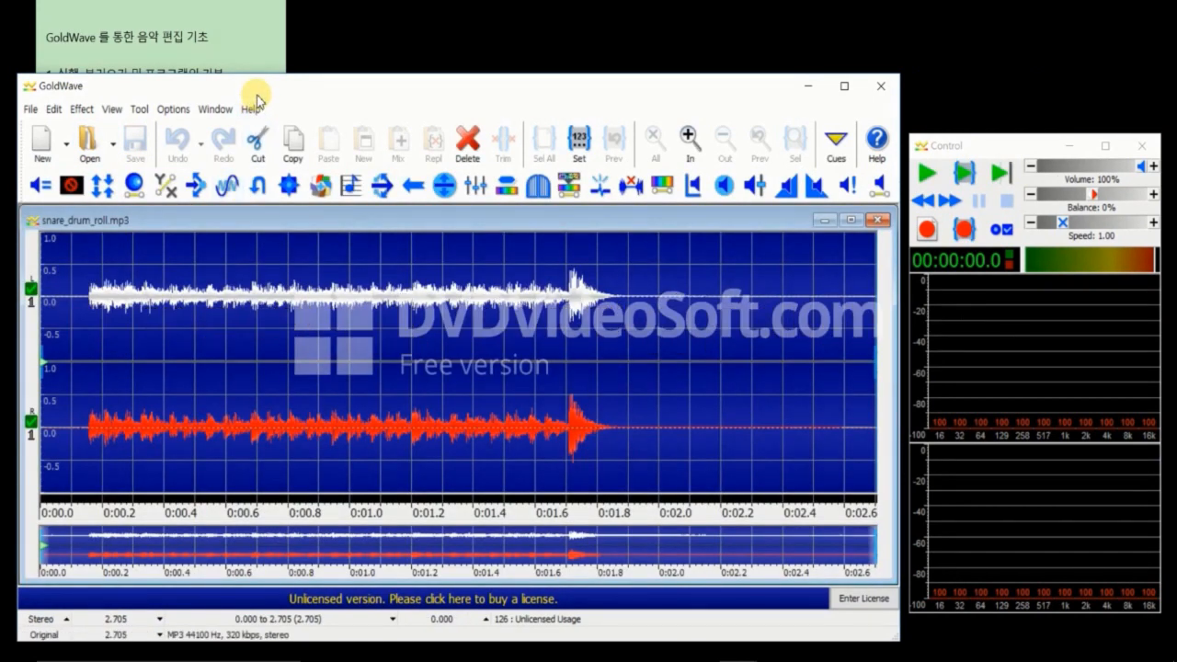
Uncover the desktop audio files and load presto_144_metronome.mp3 and snare_drum_rim_shot.mp3 from there into the editor
left_click_drag(257, 94, 383, 81)
left_click_drag(313, 90, 349, 77)
left_click_drag(140, 542, 281, 441)
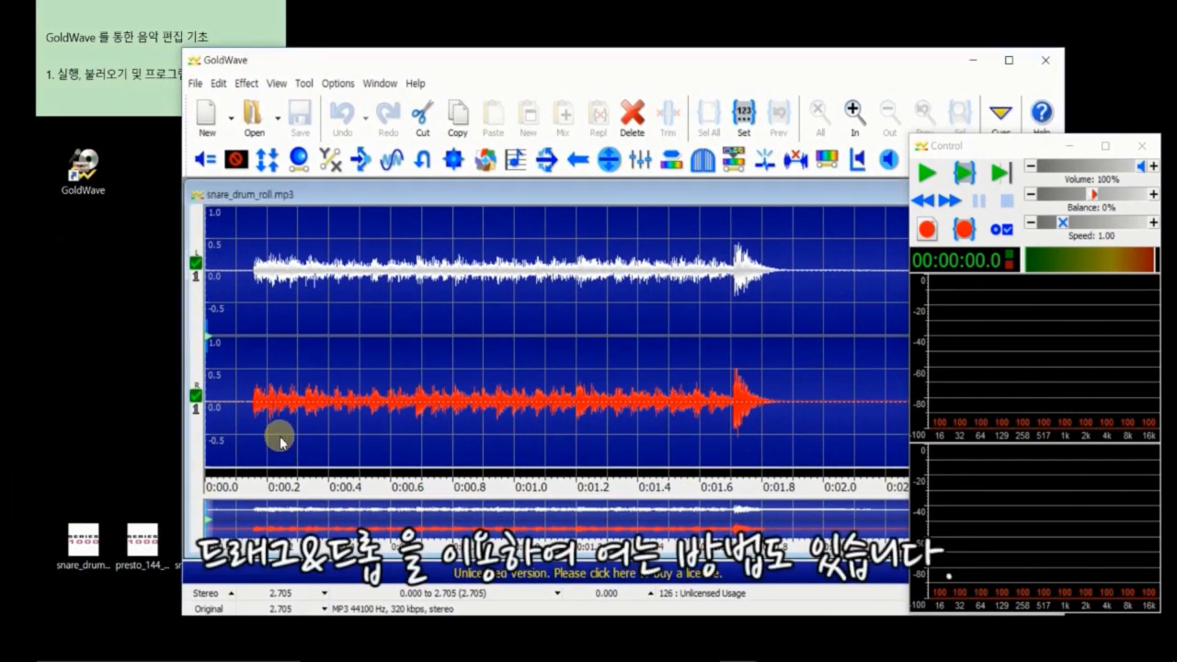
left_click_drag(93, 524, 289, 438)
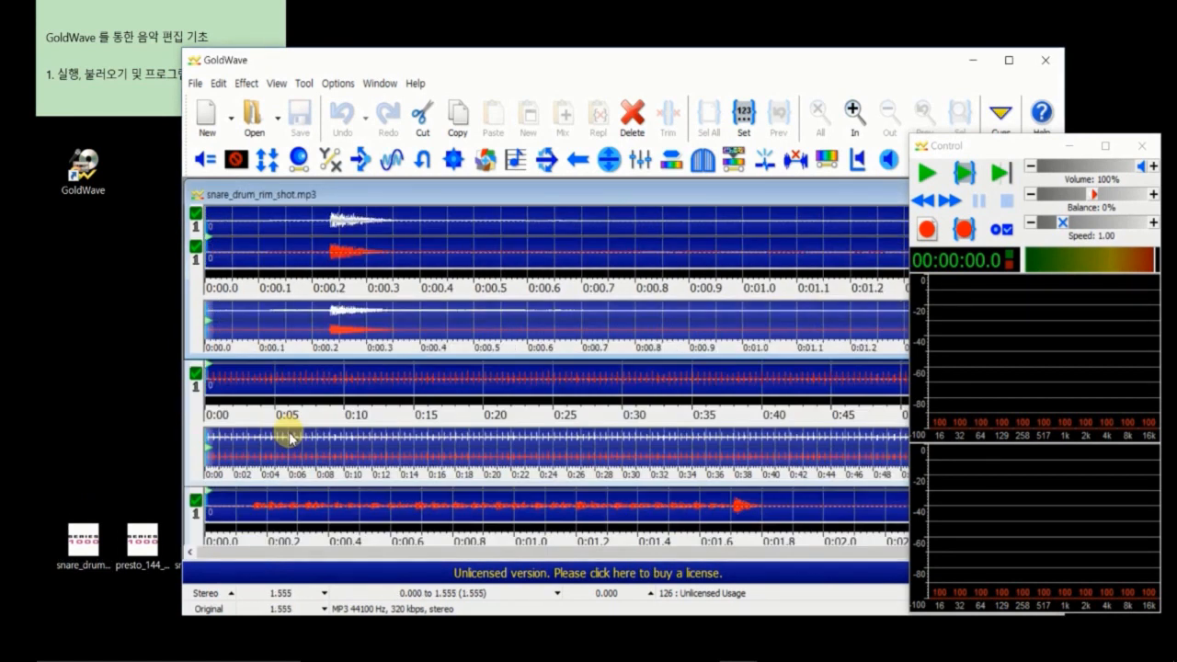
Return the main window beside the Control window and close all three open sounds
left_click_drag(363, 68, 201, 92)
left_click(877, 218)
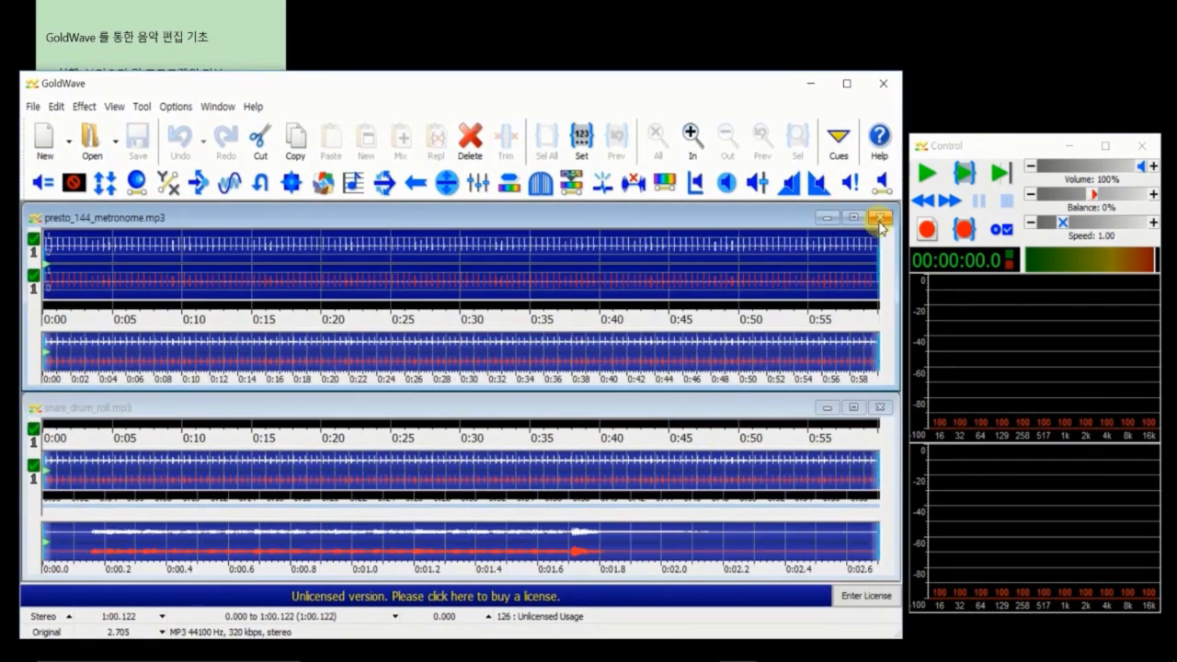
left_click(878, 217)
left_click(878, 218)
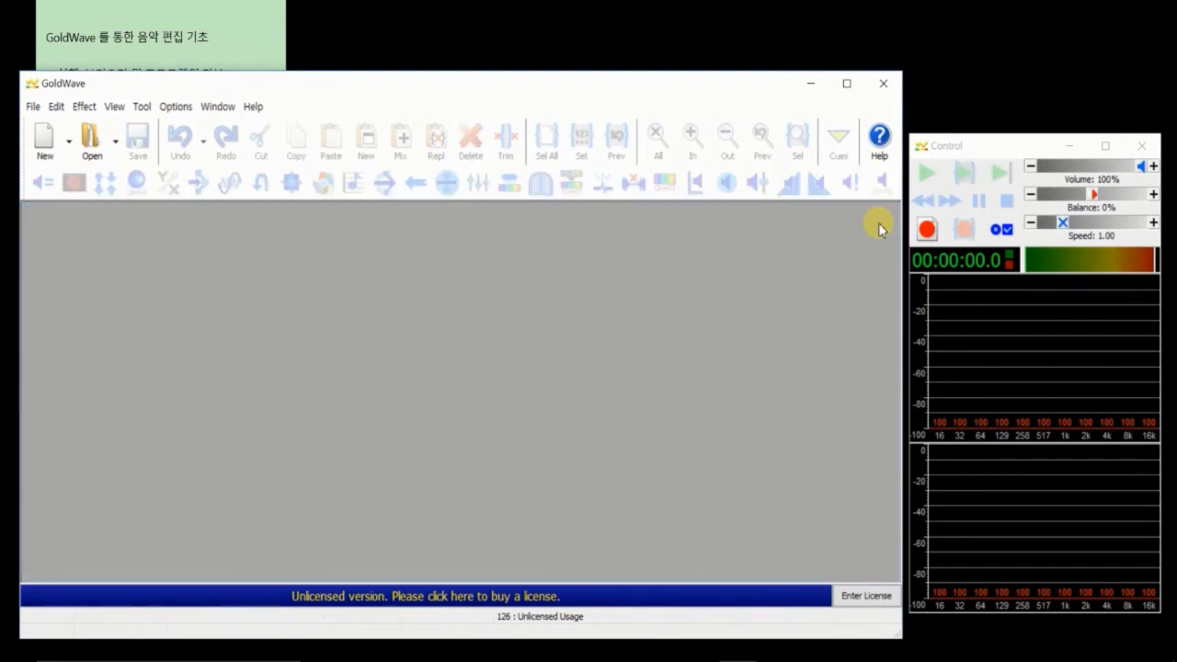
Create a new empty 2-channel stereo sound with a 44100 sampling rate and an initial length of 1:00, without a preset
left_click(57, 155)
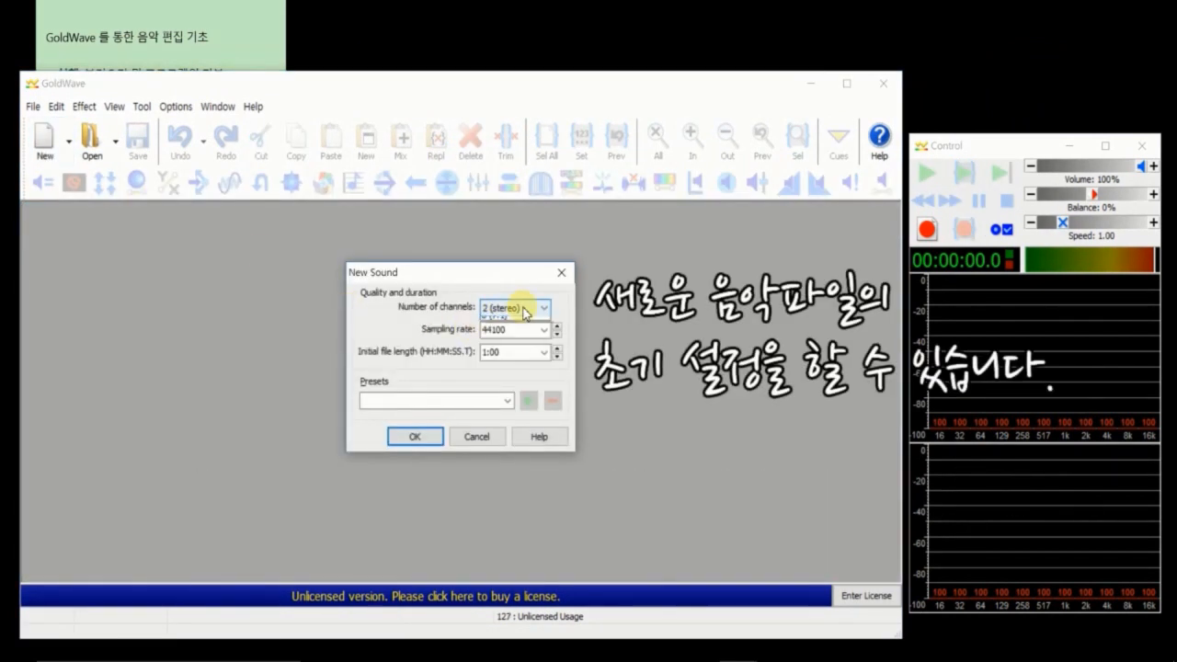
left_click(525, 312)
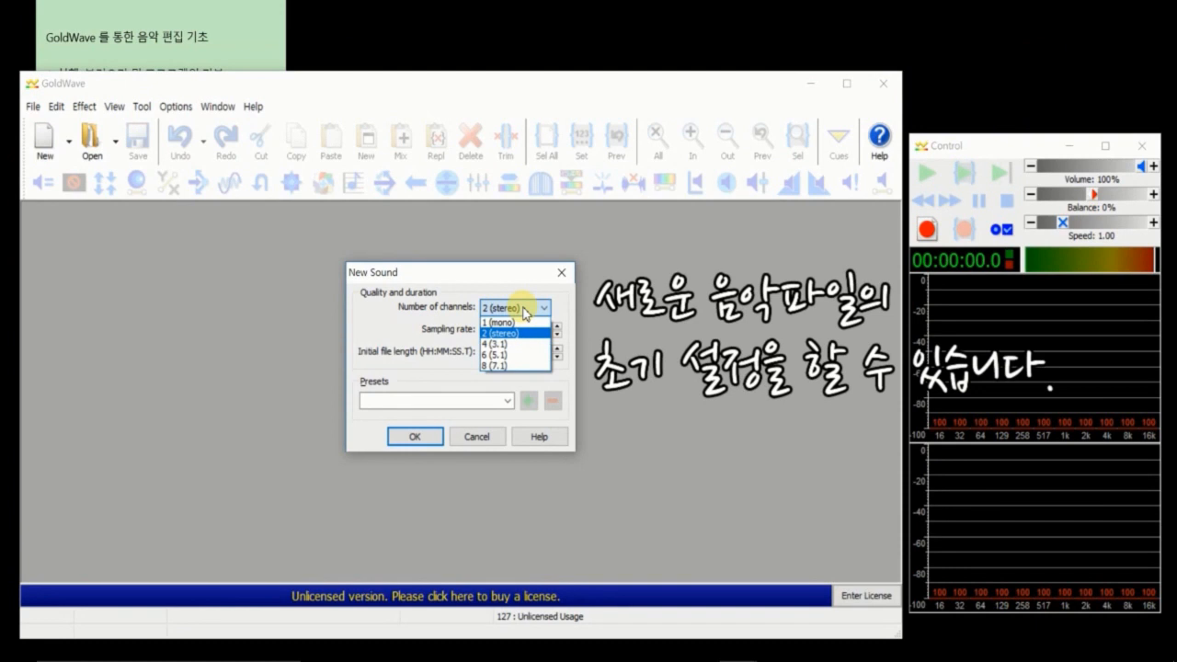
left_click(526, 313)
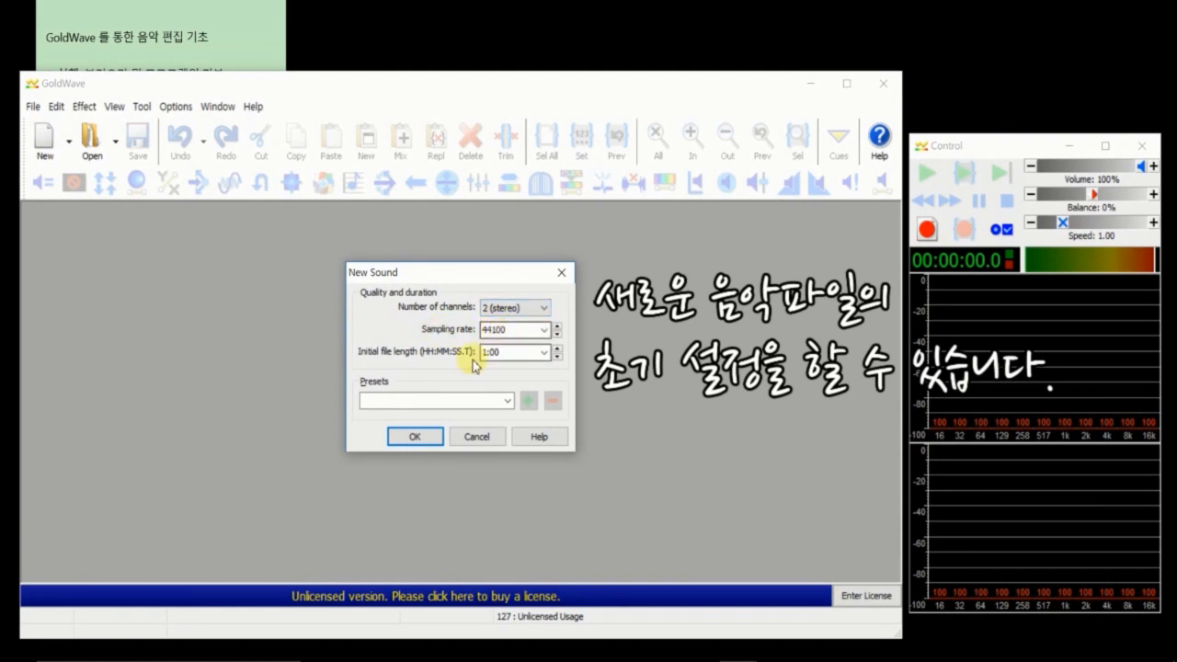
left_click(508, 402)
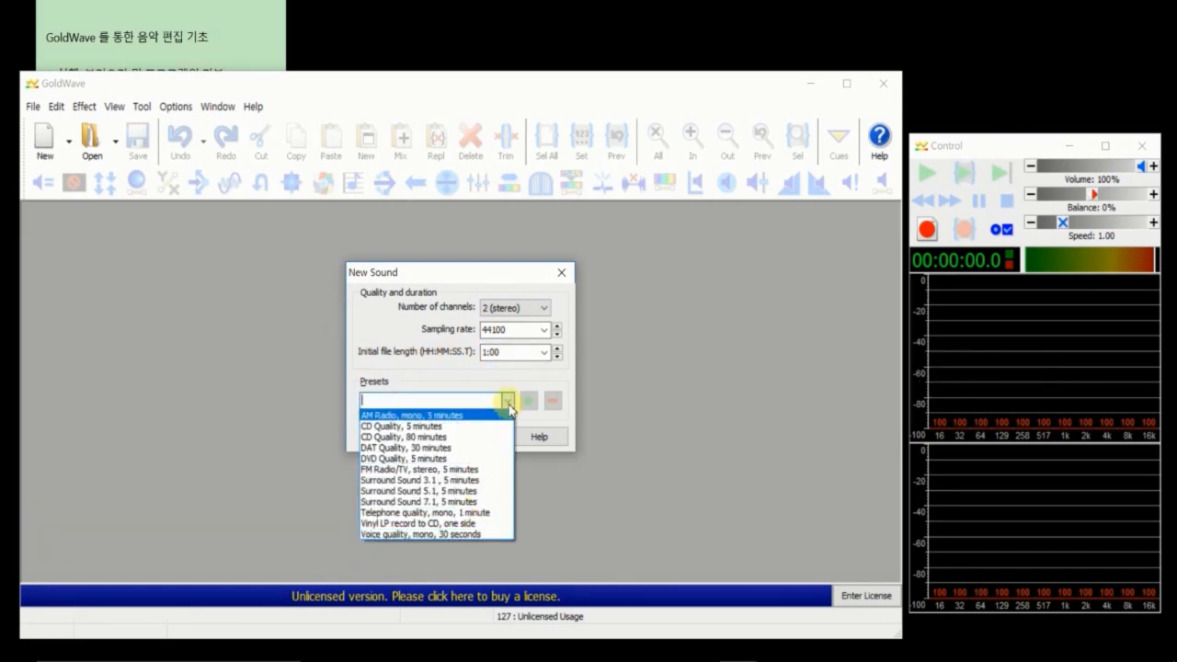
left_click(508, 404)
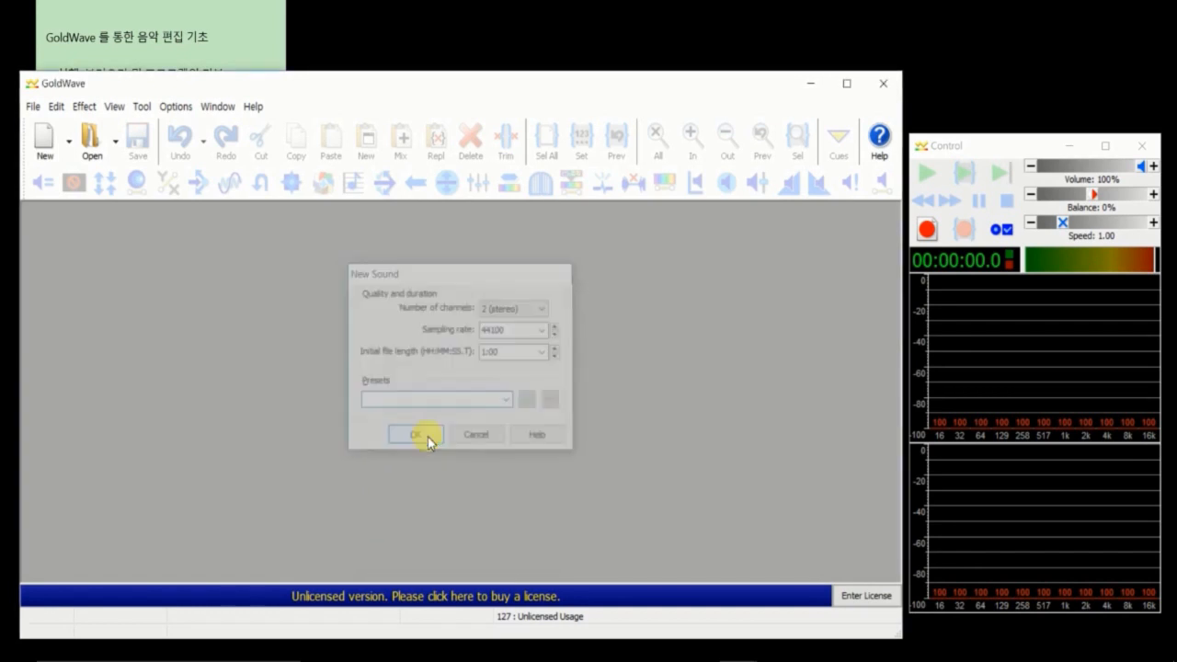
left_click(428, 441)
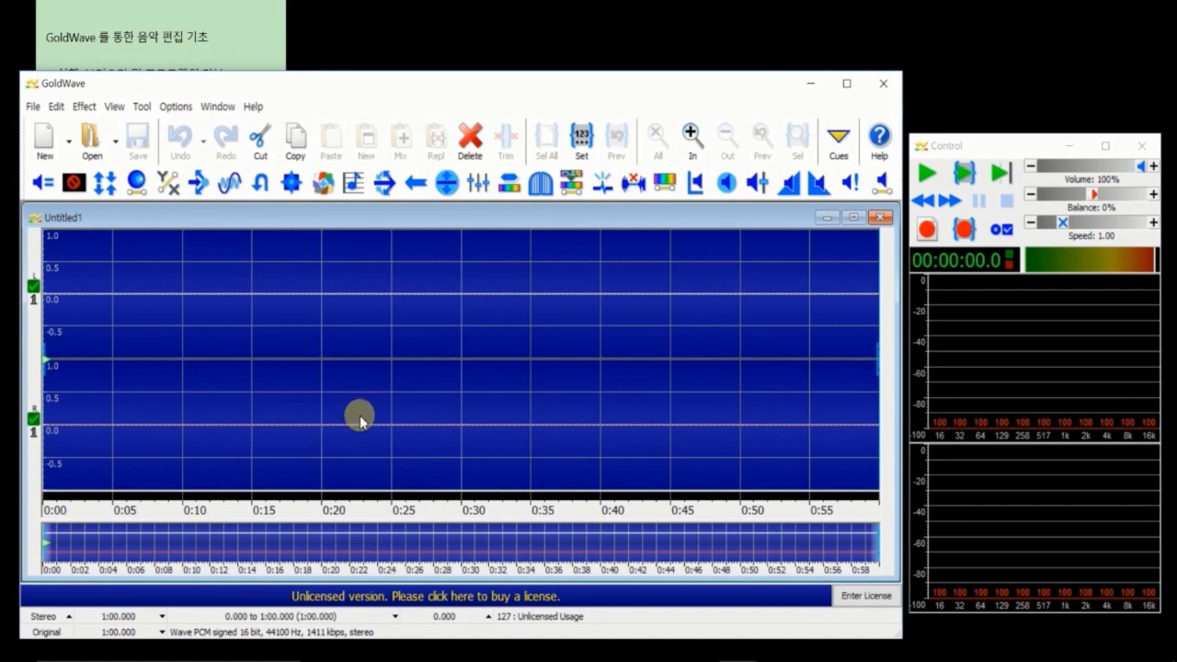
Load snare_drum_rim_shot.mp3 from the desktop alongside the empty sound and arrange the main and Control windows side by side
left_click_drag(238, 90, 421, 76)
left_click_drag(82, 540, 341, 368)
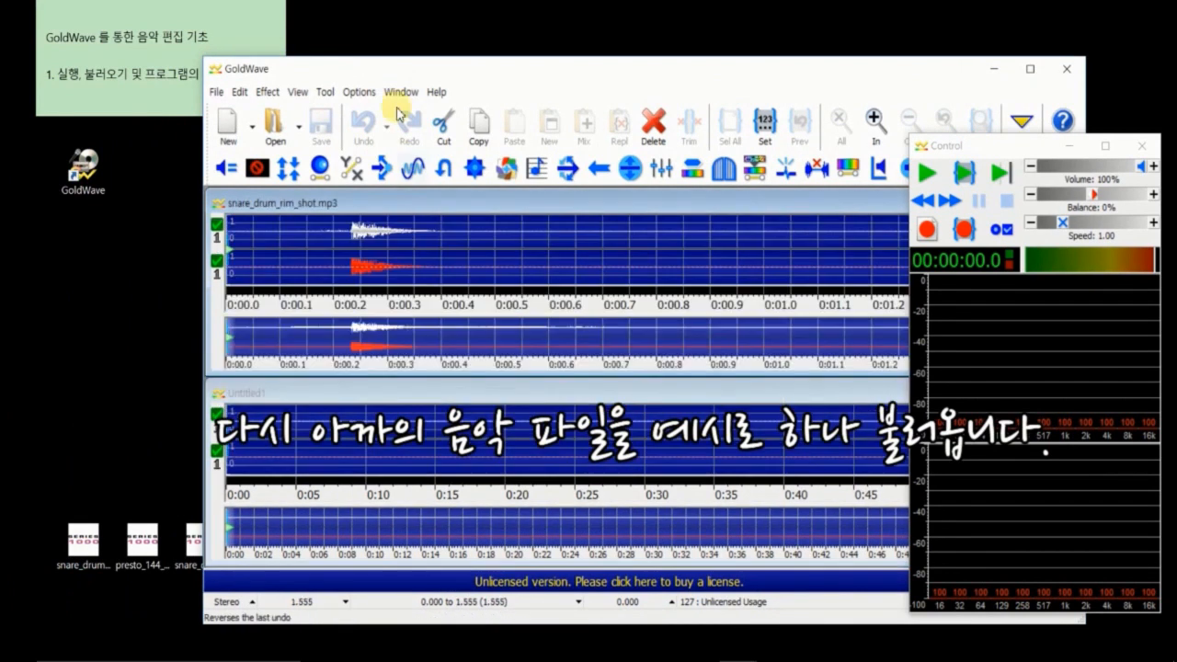
left_click_drag(399, 71, 233, 92)
left_click(937, 152)
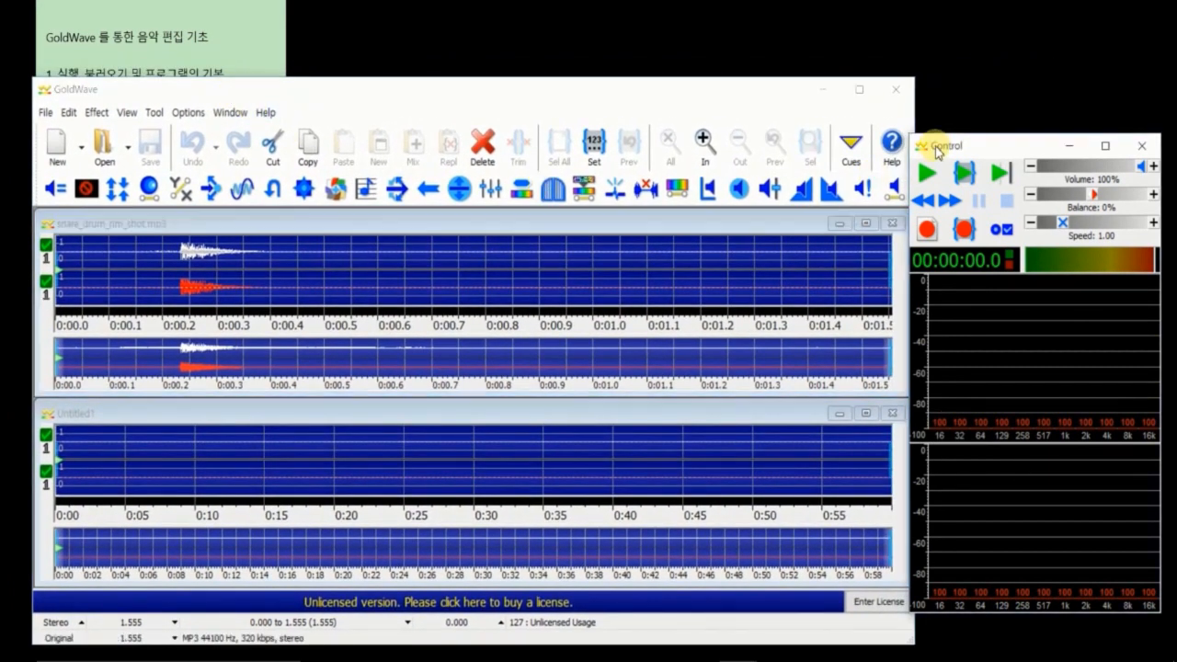
left_click_drag(937, 152, 948, 157)
Make the empty untitled sound active, play it for a few seconds and stop playback
left_click(689, 224)
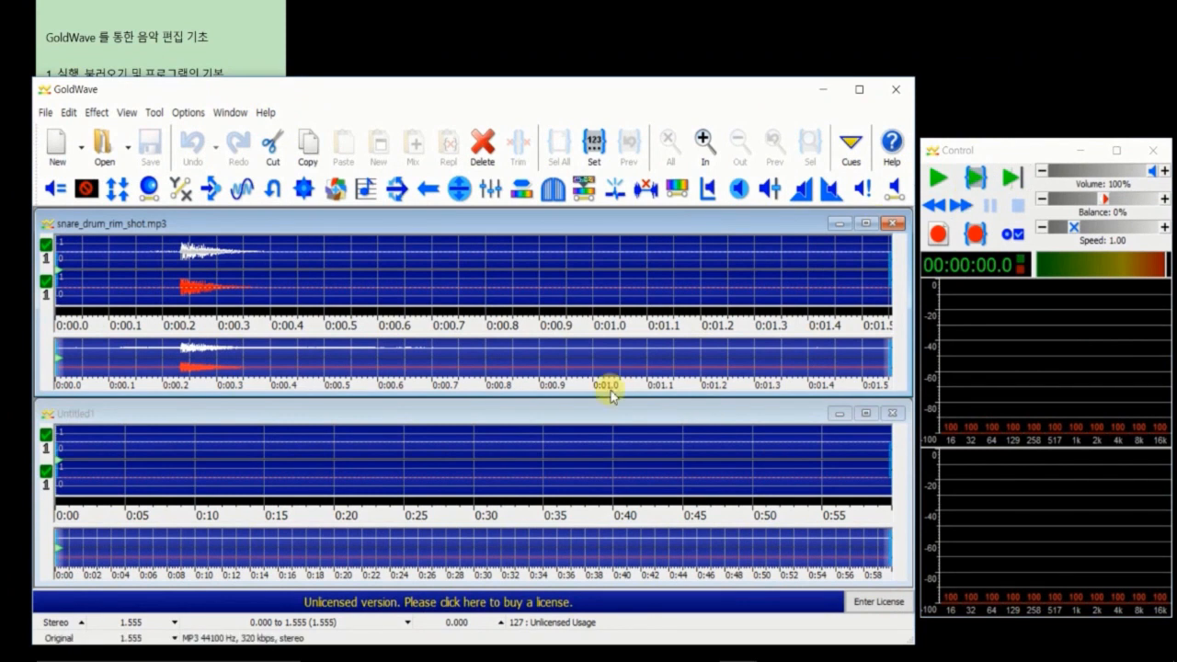
left_click(611, 412)
left_click(947, 188)
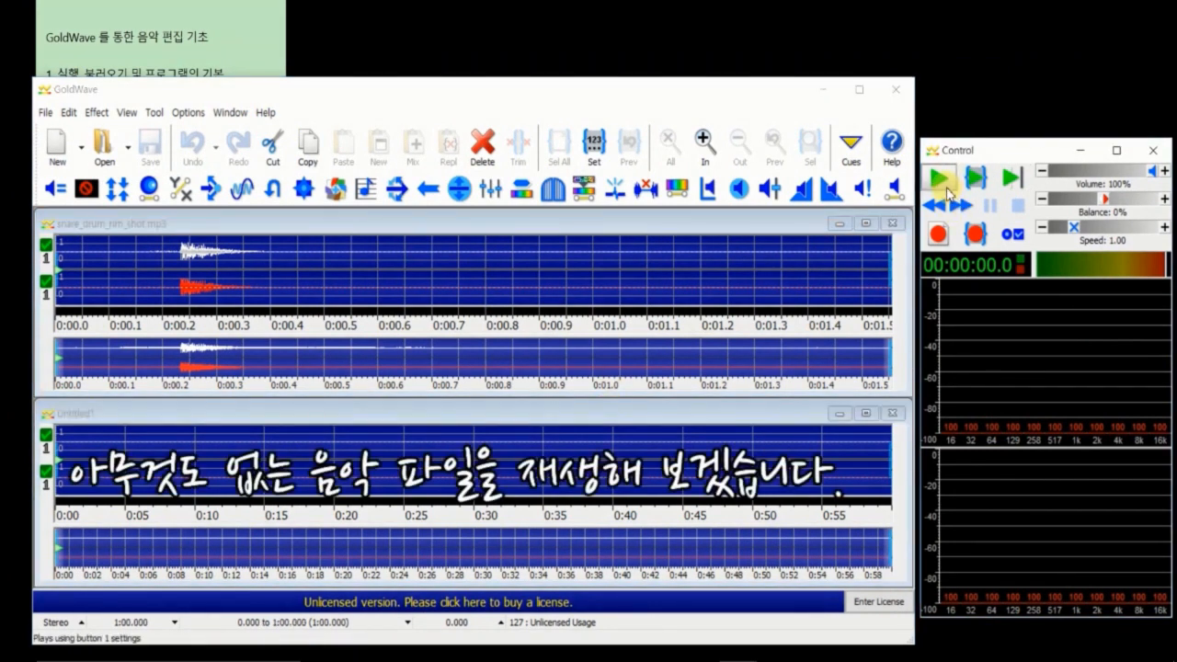
left_click(940, 178)
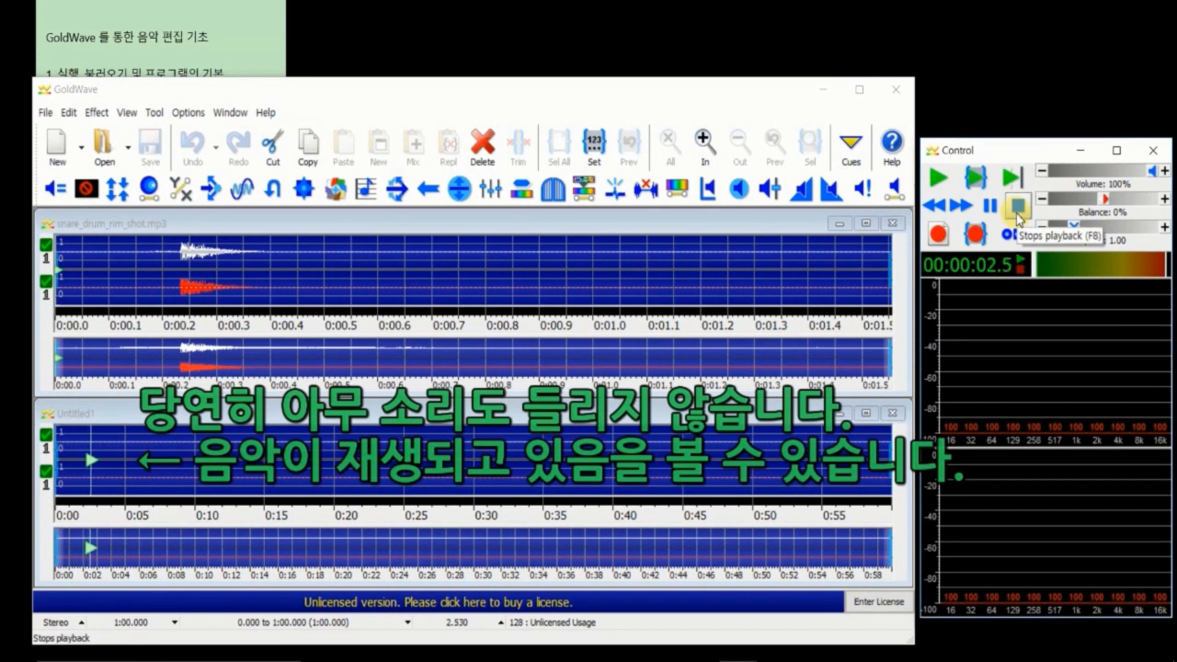
left_click(1018, 215)
Make snare_drum_rim_shot.mp3 the active sound and play it through three times
left_click(462, 224)
left_click(935, 179)
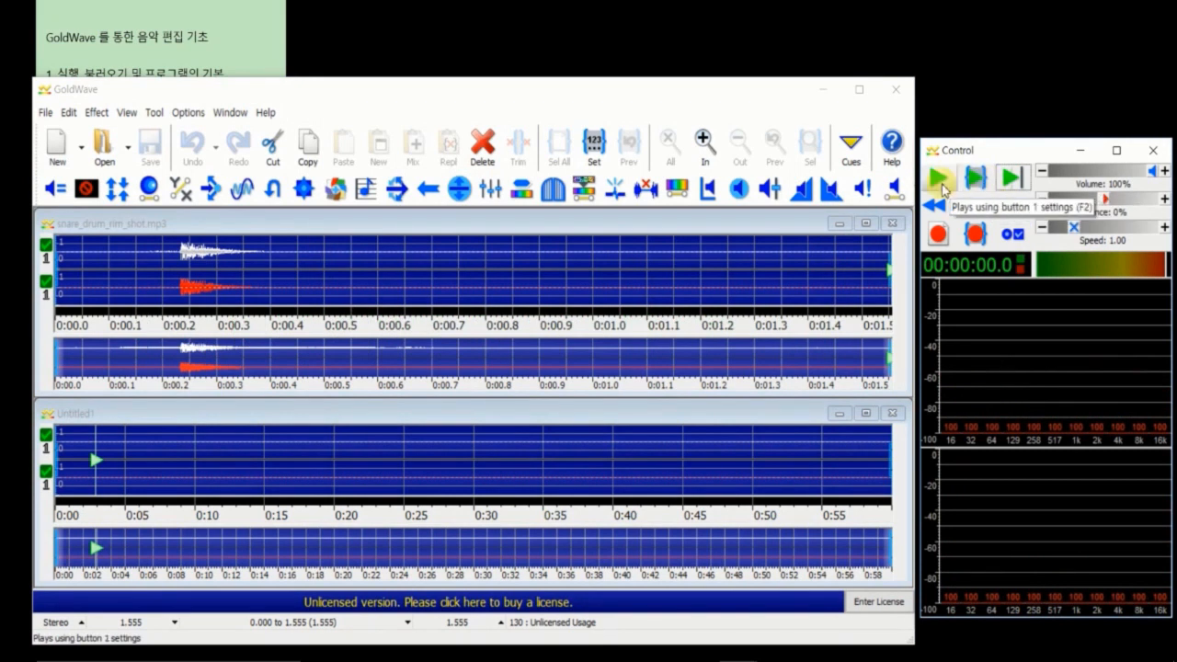
left_click(939, 181)
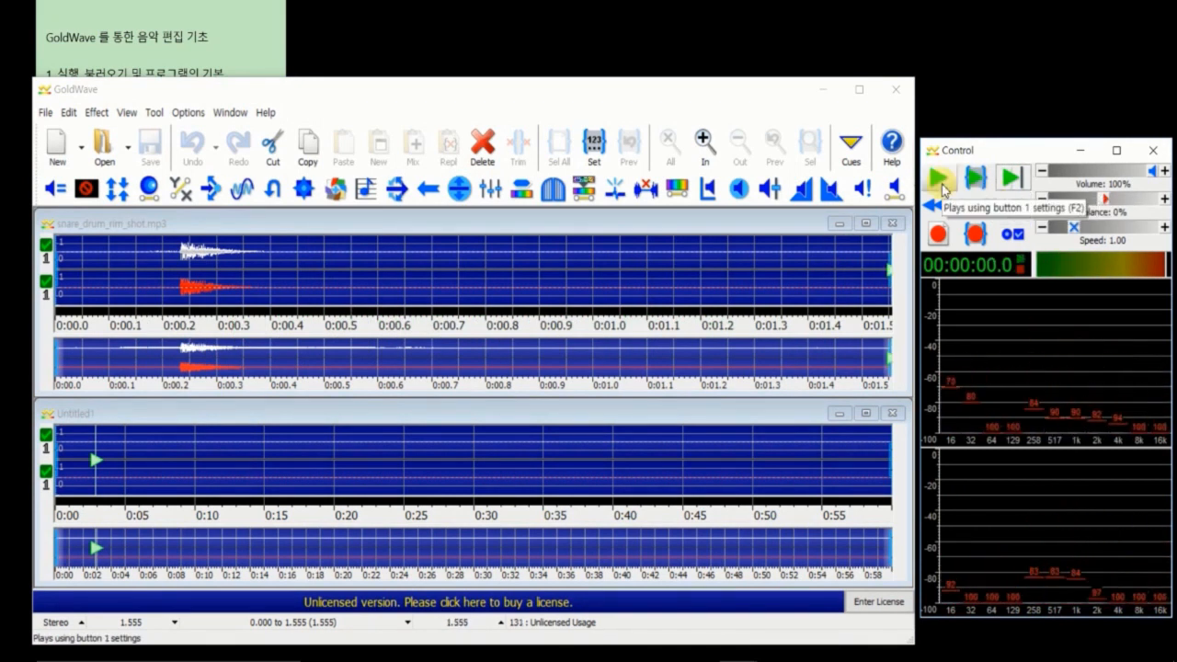
left_click(939, 181)
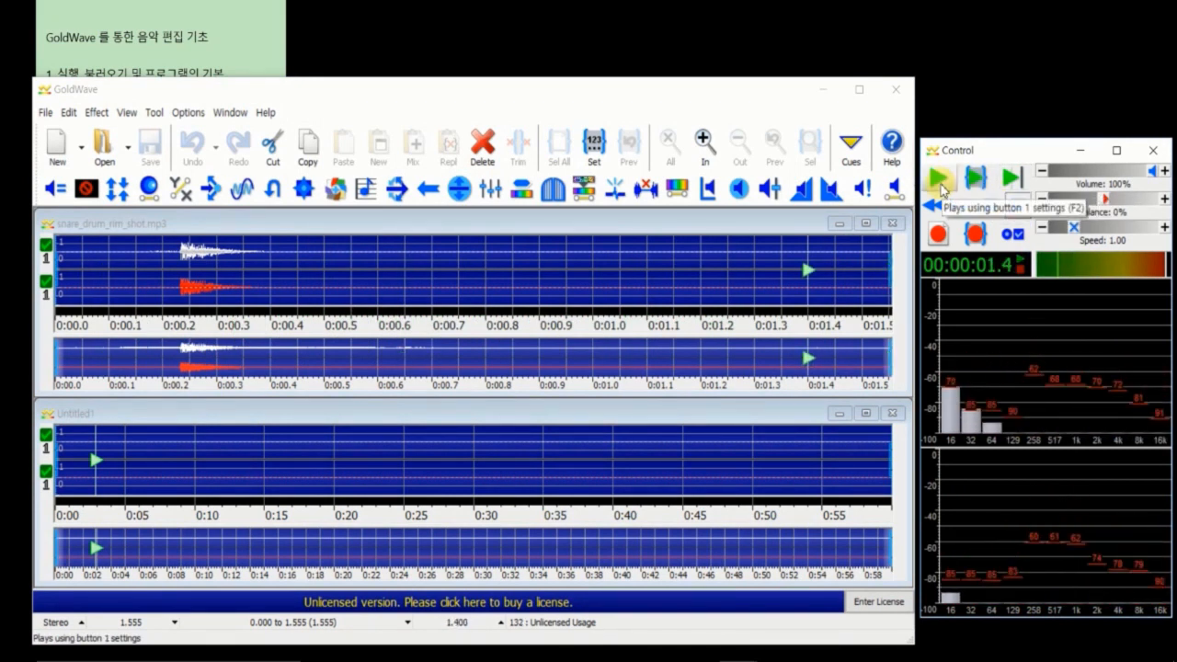
Make snare_drum_rim_shot.mp3 active, set its start marker at about 0.159 and play the sound
left_click(194, 227)
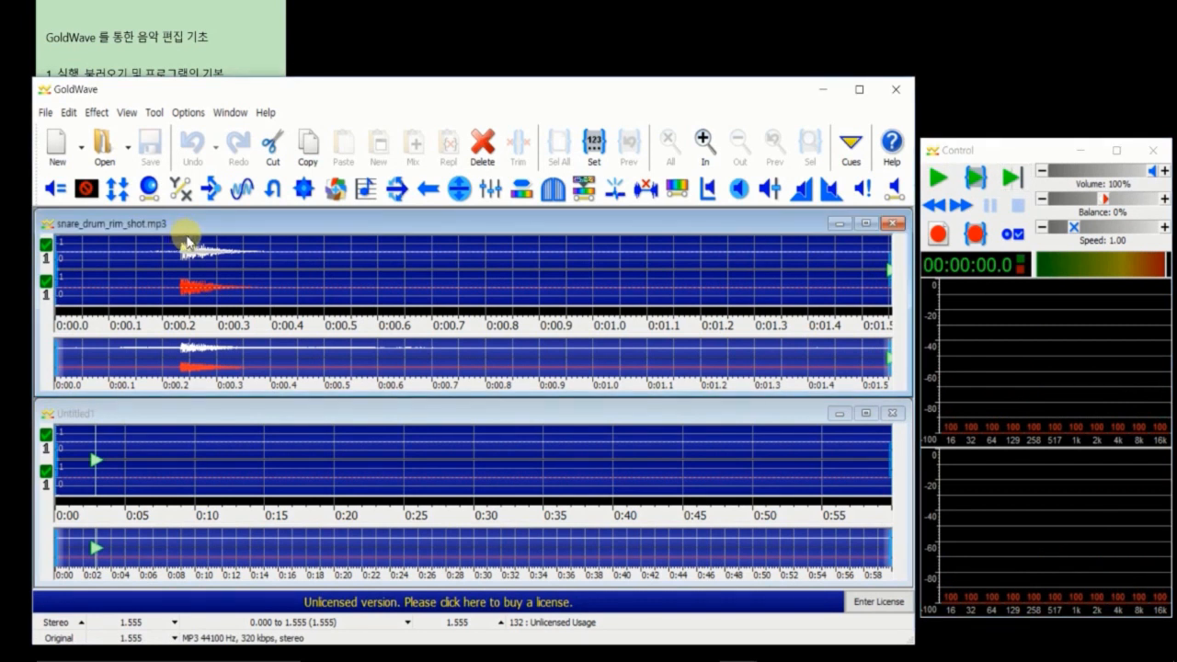
left_click(139, 269)
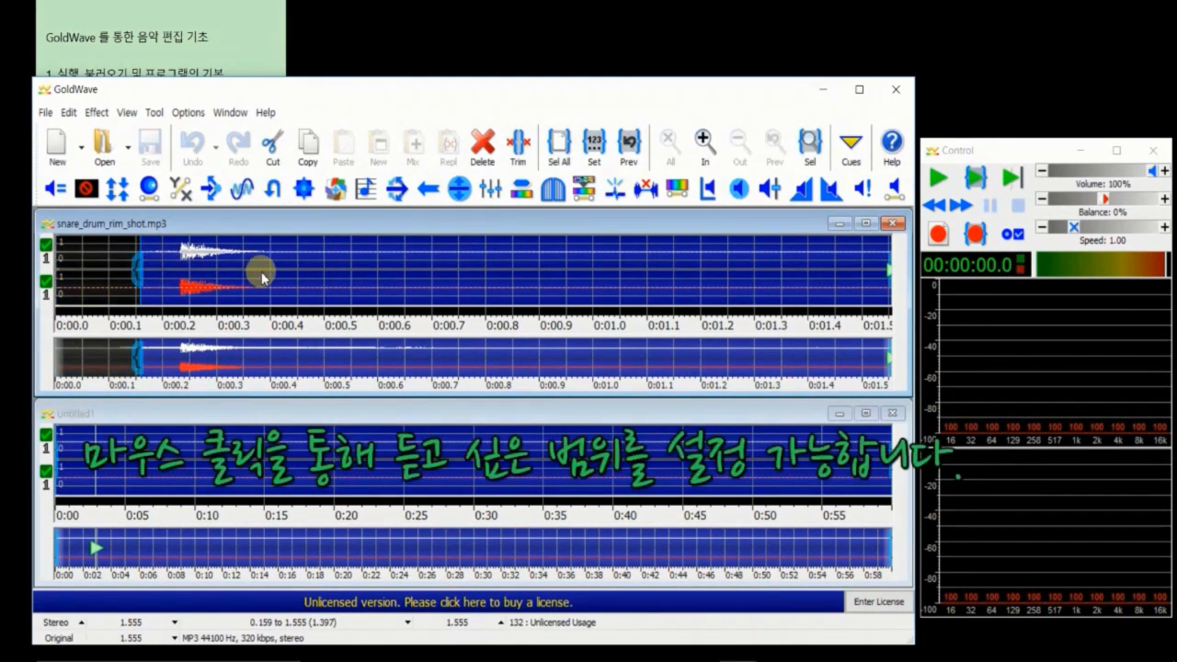
left_click(938, 176)
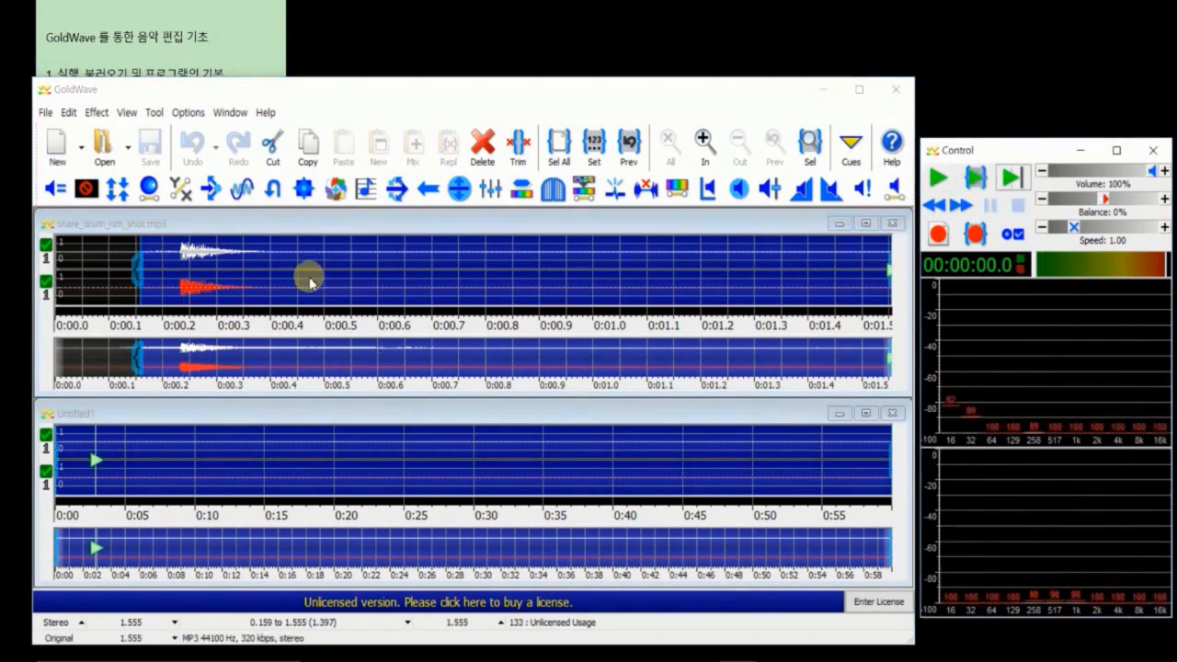
Select the range from about 0.146 to 0.539 in snare_drum_rim_shot.mp3 and listen to it with each of the three play modes
mouse_move(140, 250)
left_mouse_down()
mouse_move(159, 250)
mouse_move(126, 250)
mouse_move(344, 264)
left_mouse_up()
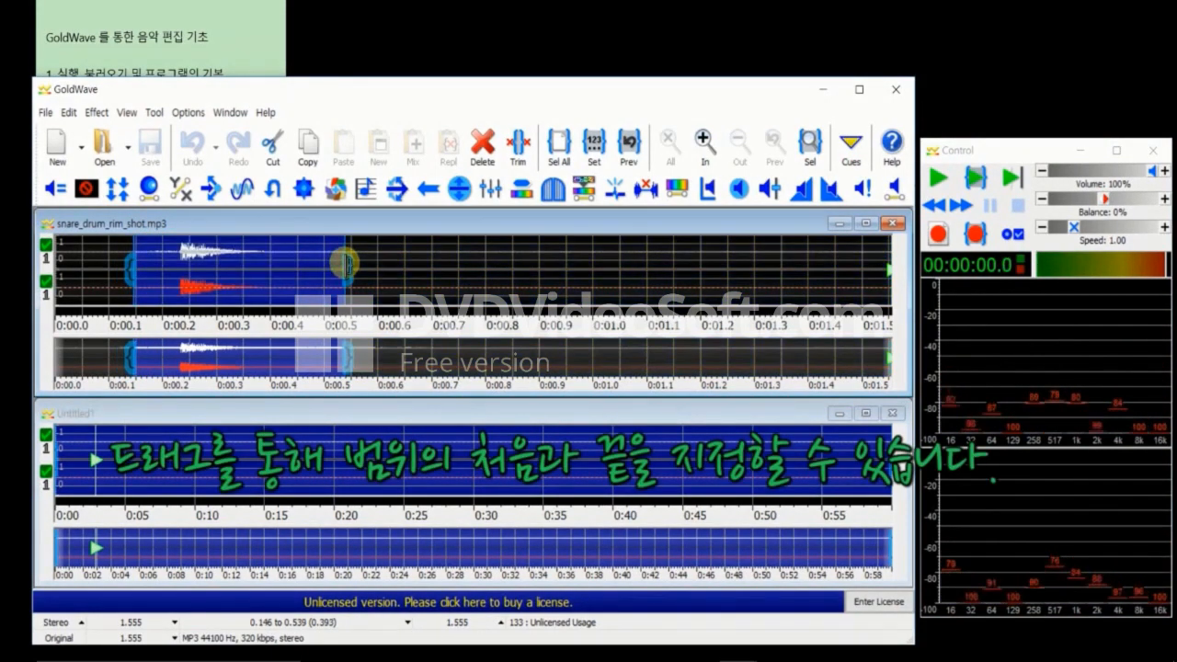
left_click(975, 178)
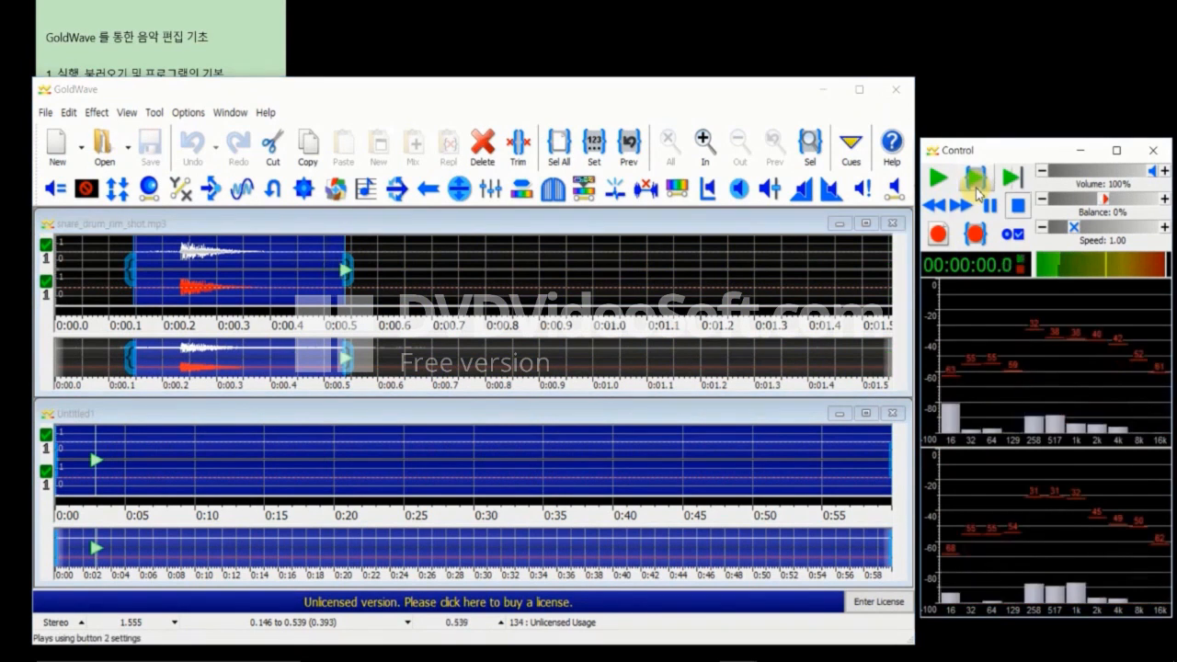
left_click(972, 180)
left_click(938, 180)
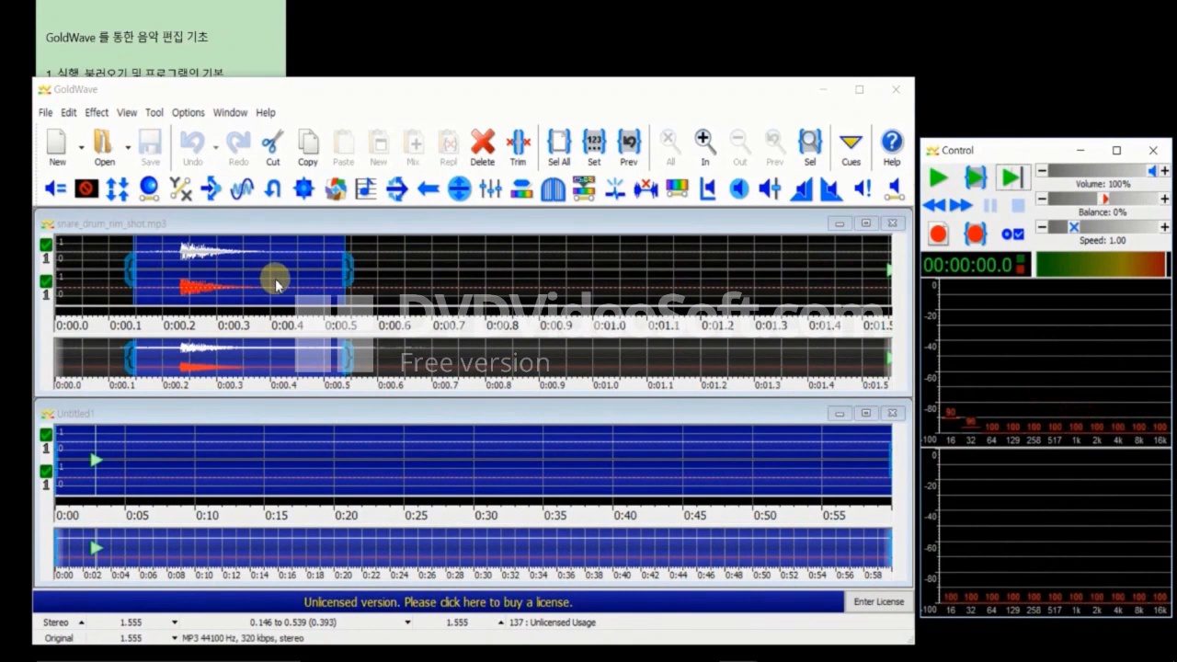
left_click(1023, 176)
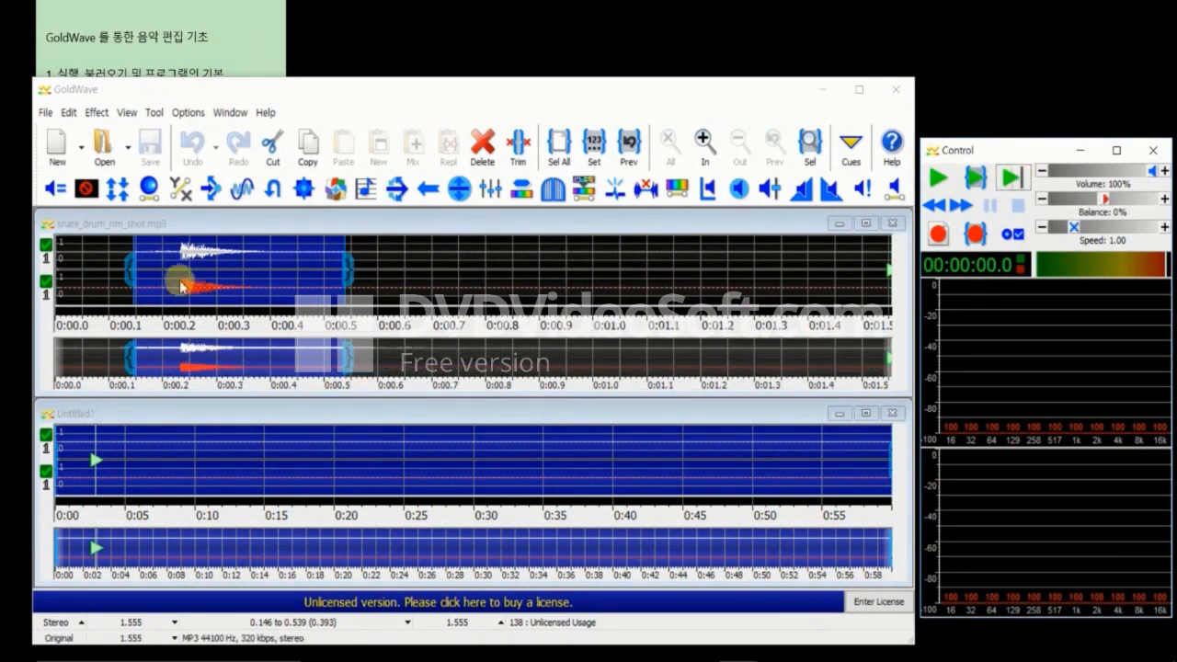
Copy the selected snare drum range and paste it at the beginning of the untitled sound
right_click(202, 265)
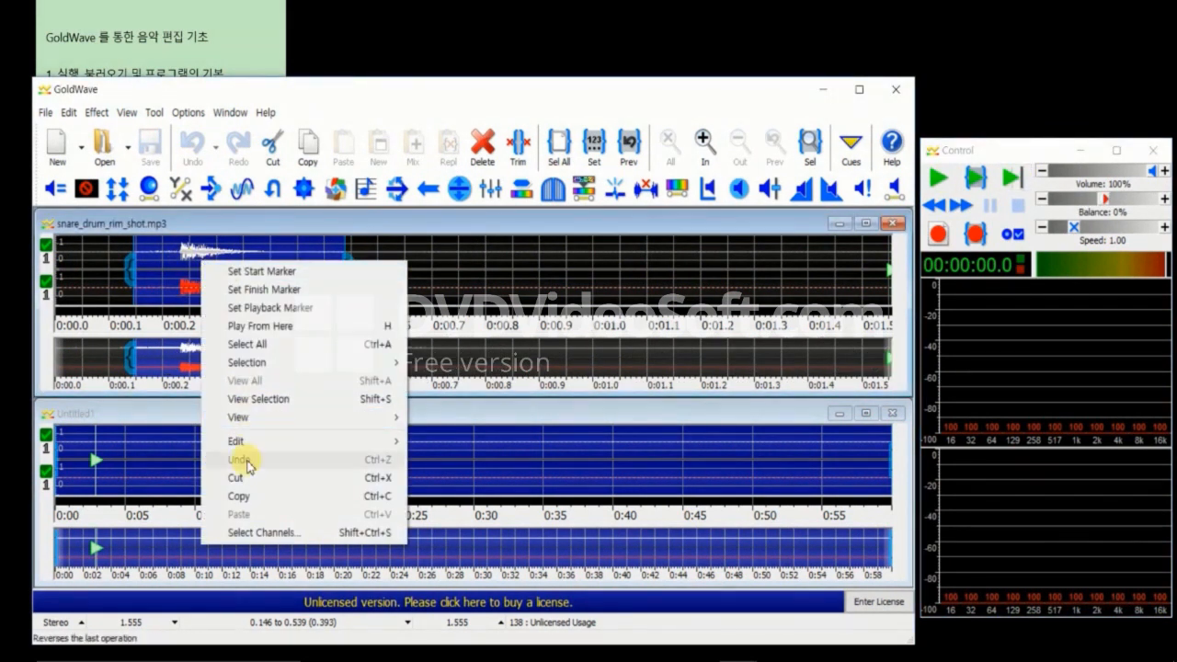
left_click(242, 494)
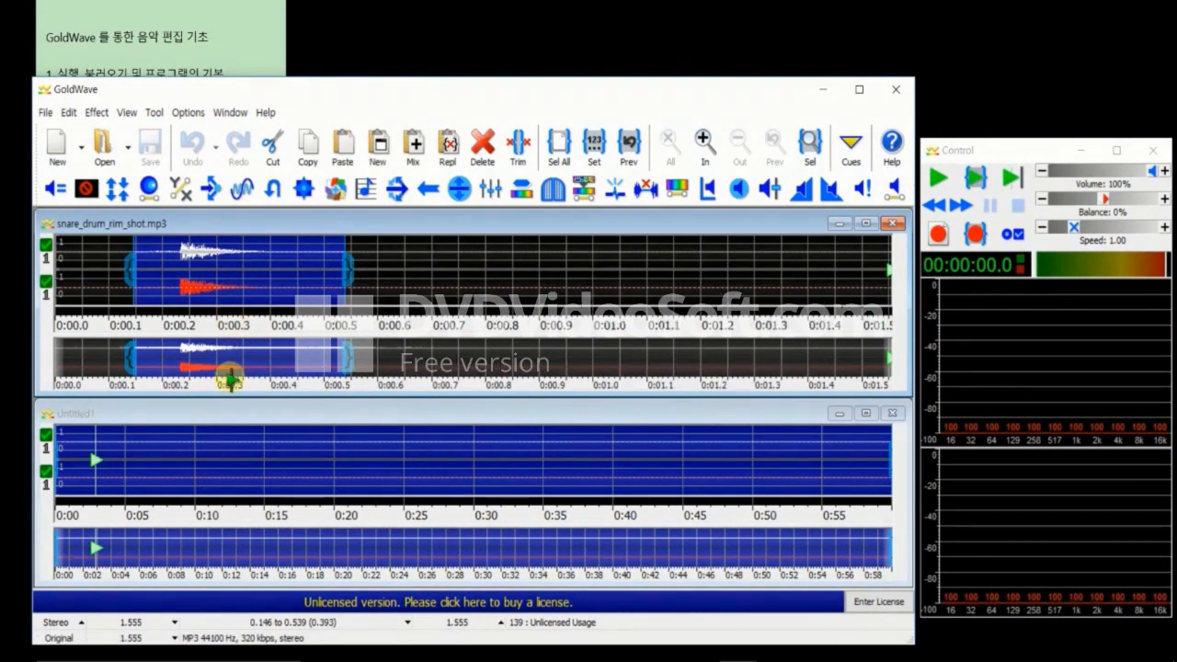
left_click(226, 414)
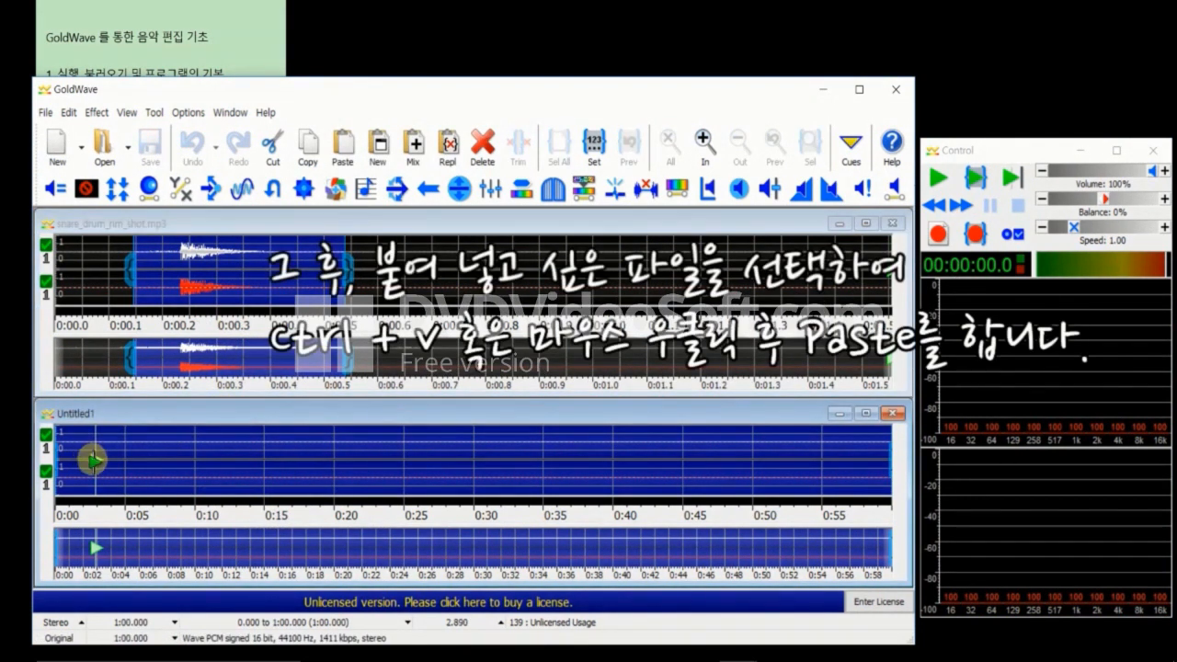
left_click(46, 466)
right_click(89, 466)
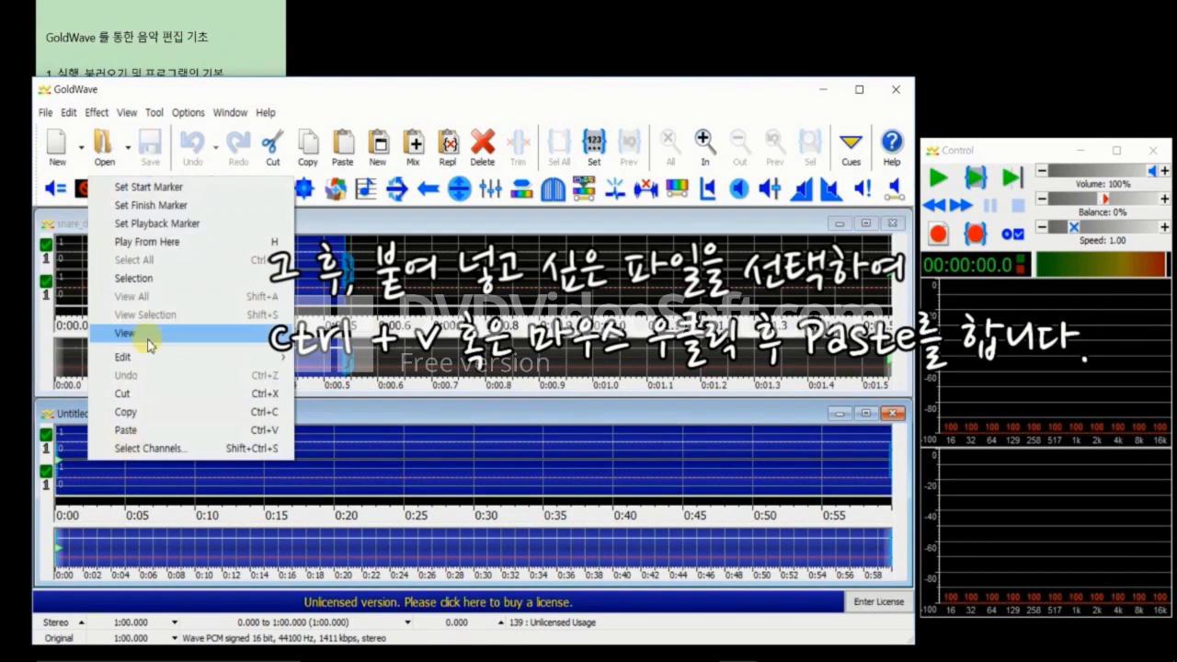
left_click(126, 430)
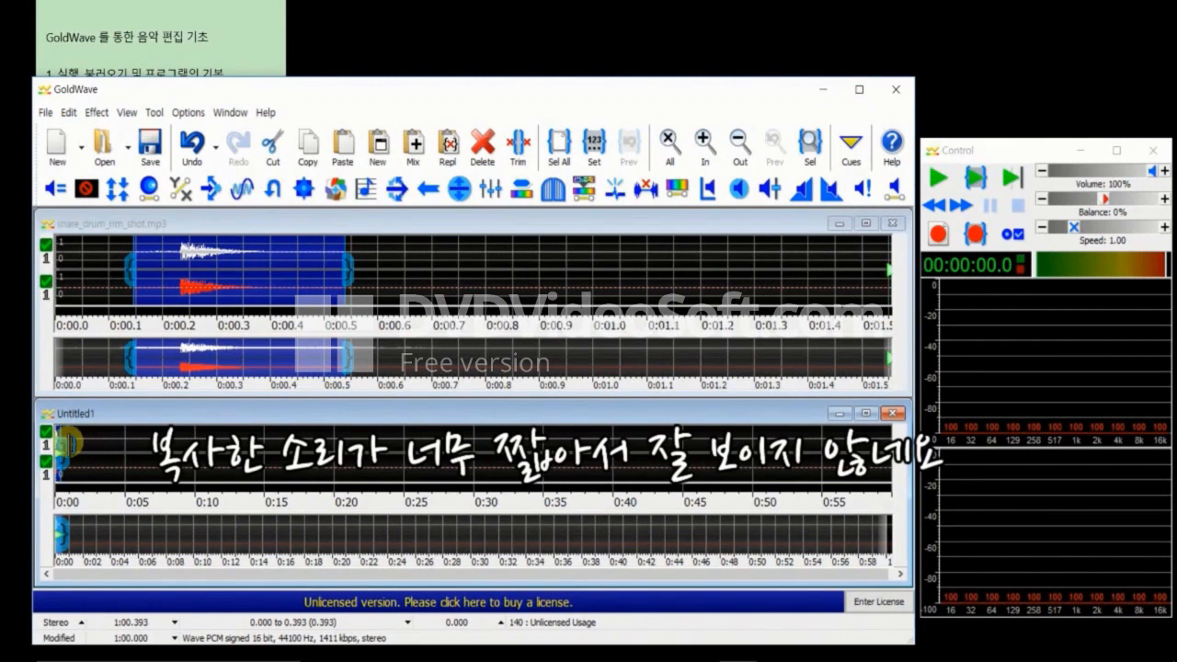
Zoom in on the pasted clip at the start of the untitled sound, play it and stop playback
scroll(81, 466, "up", 4)
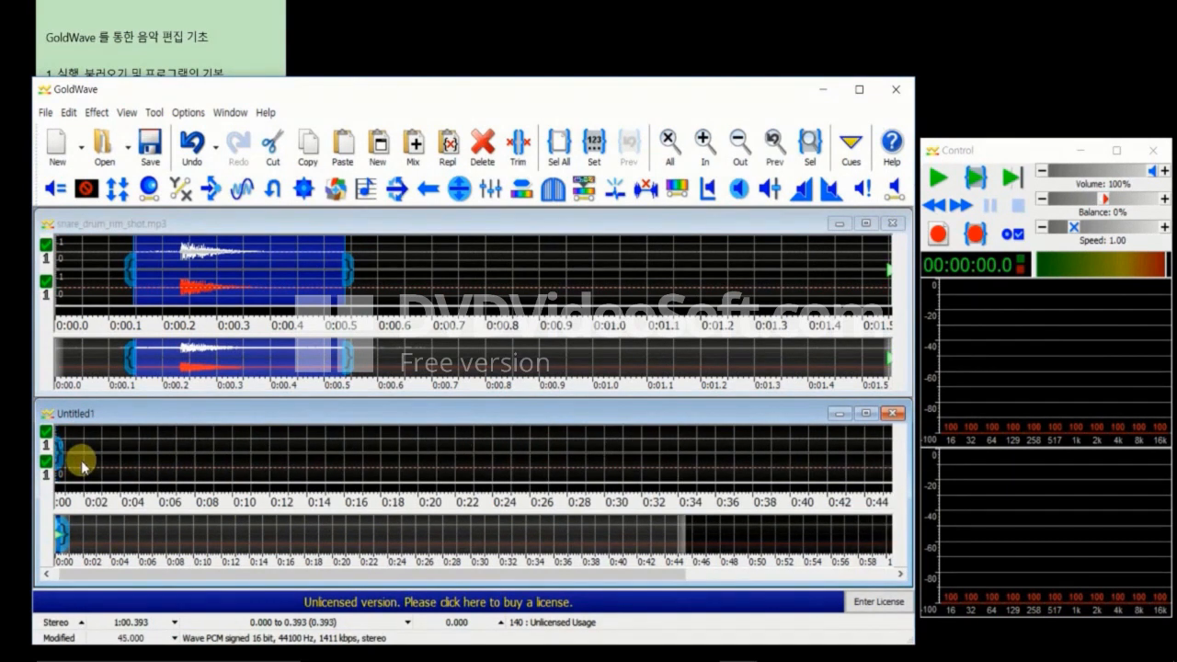
scroll(87, 466, "up", 2)
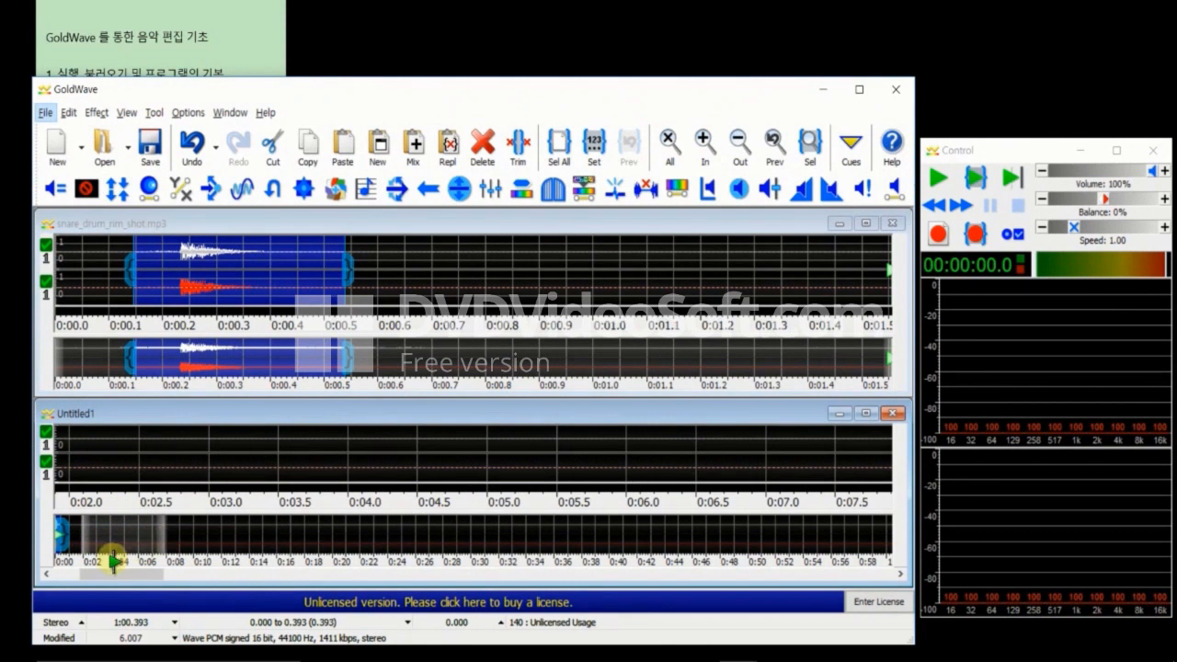
left_click_drag(118, 573, 68, 579)
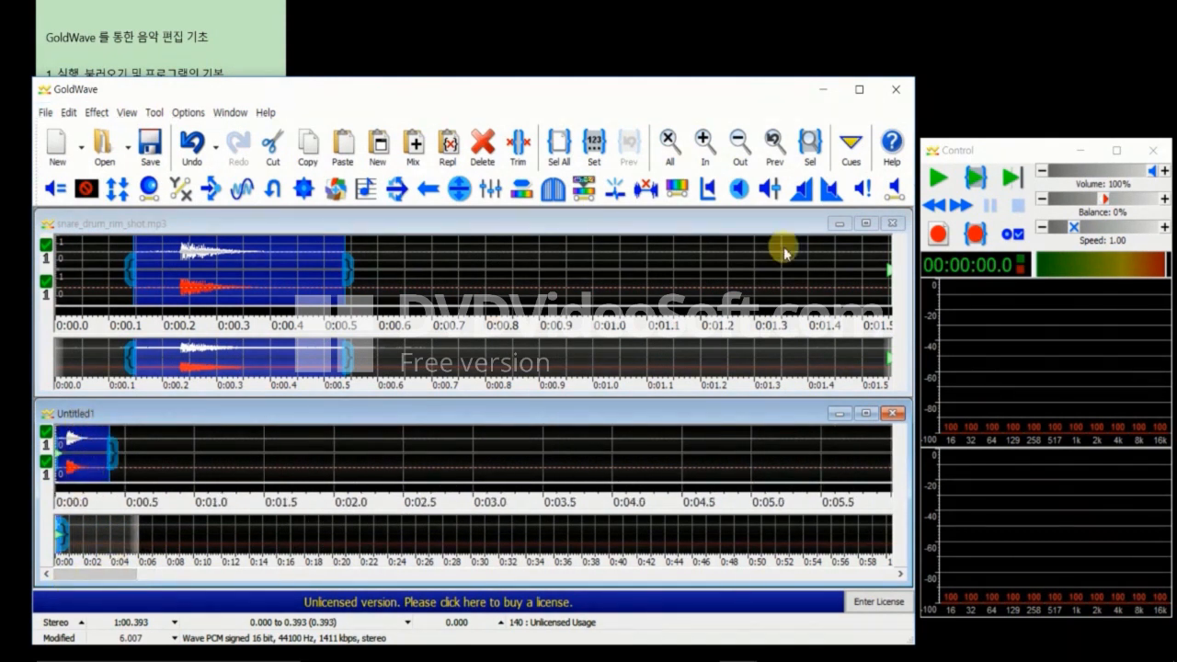
left_click(1012, 184)
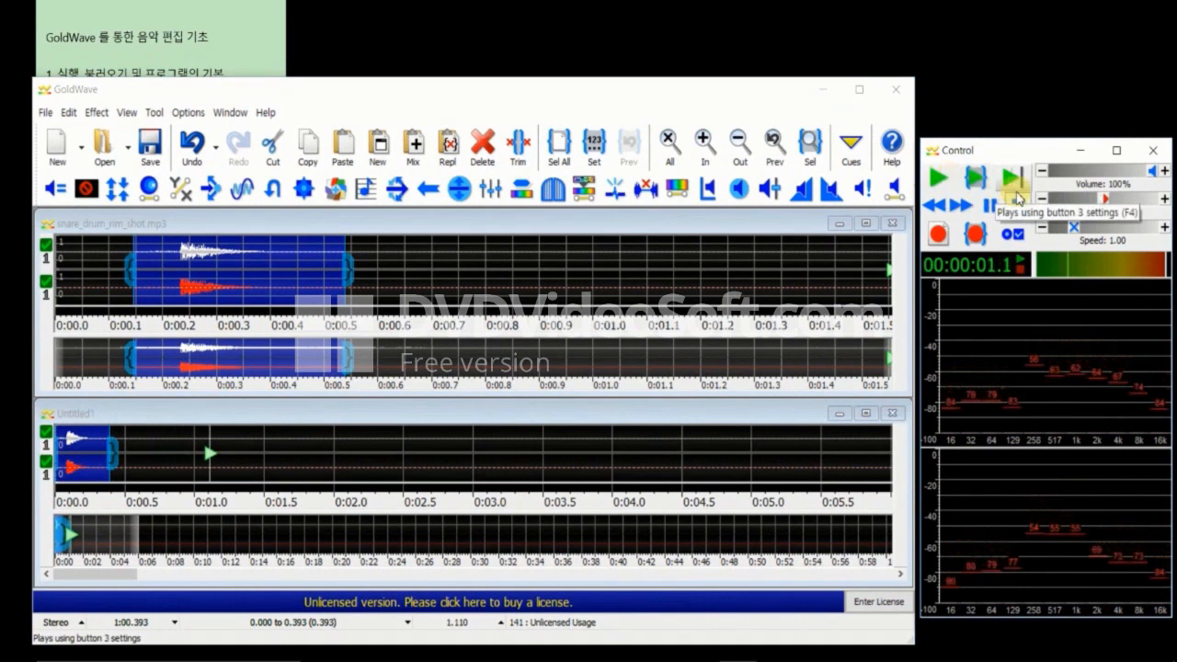
left_click(1017, 202)
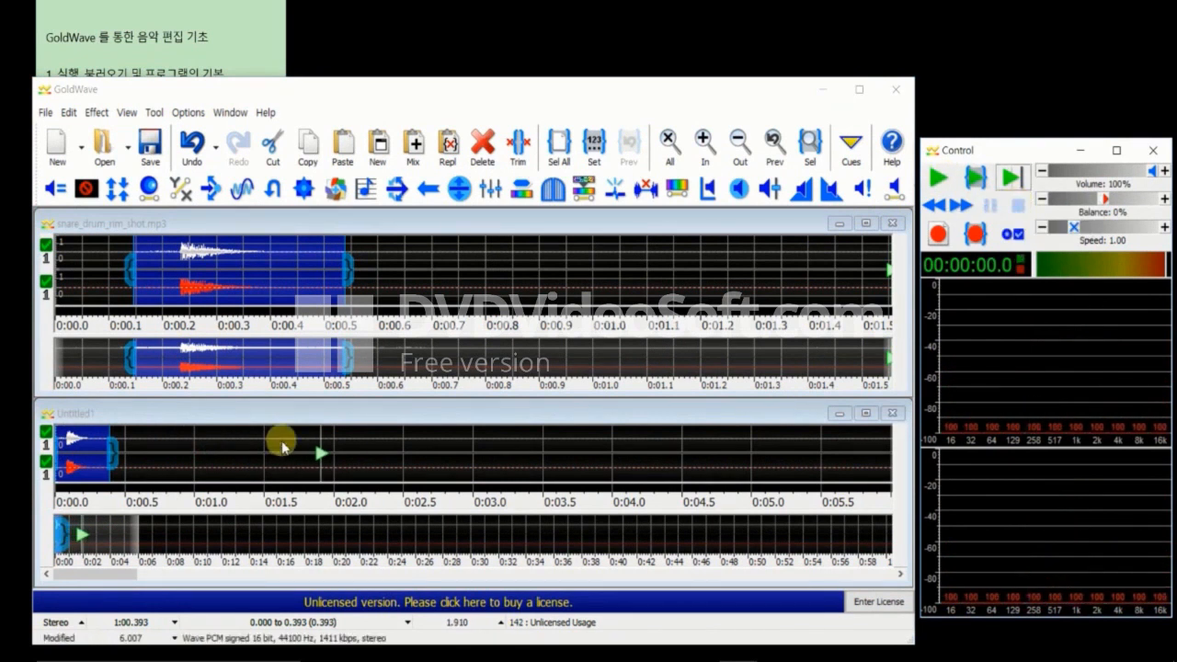
Paste the copied snare drum clip three more times into the untitled sound
left_click(139, 421)
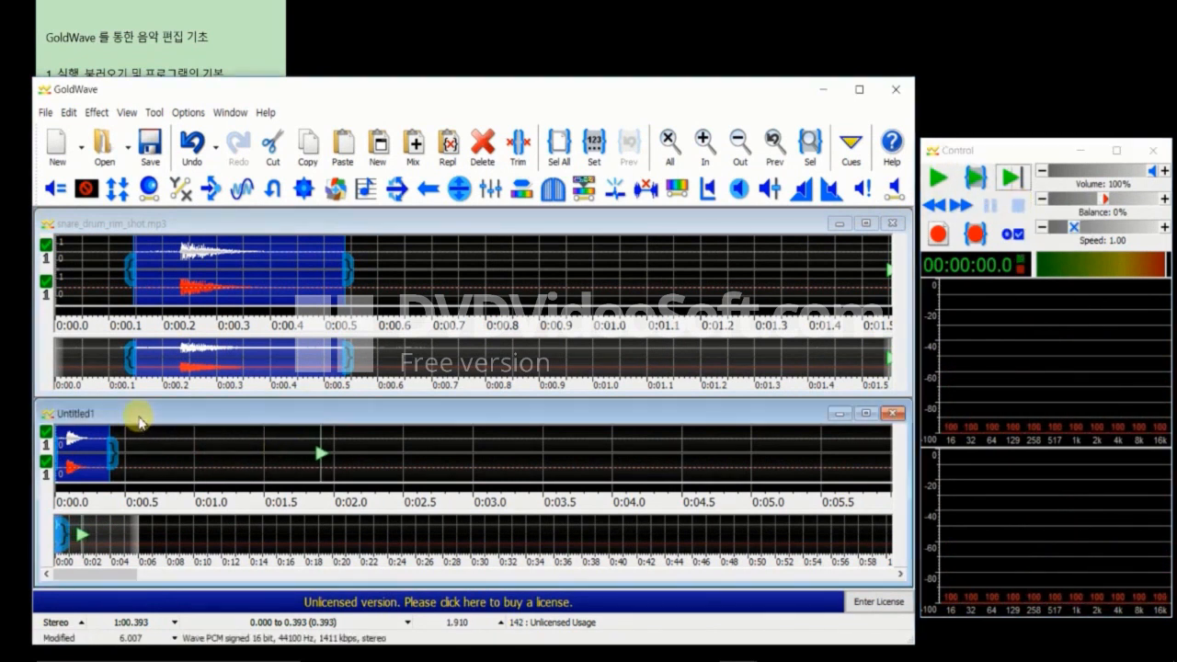
right_click(158, 440)
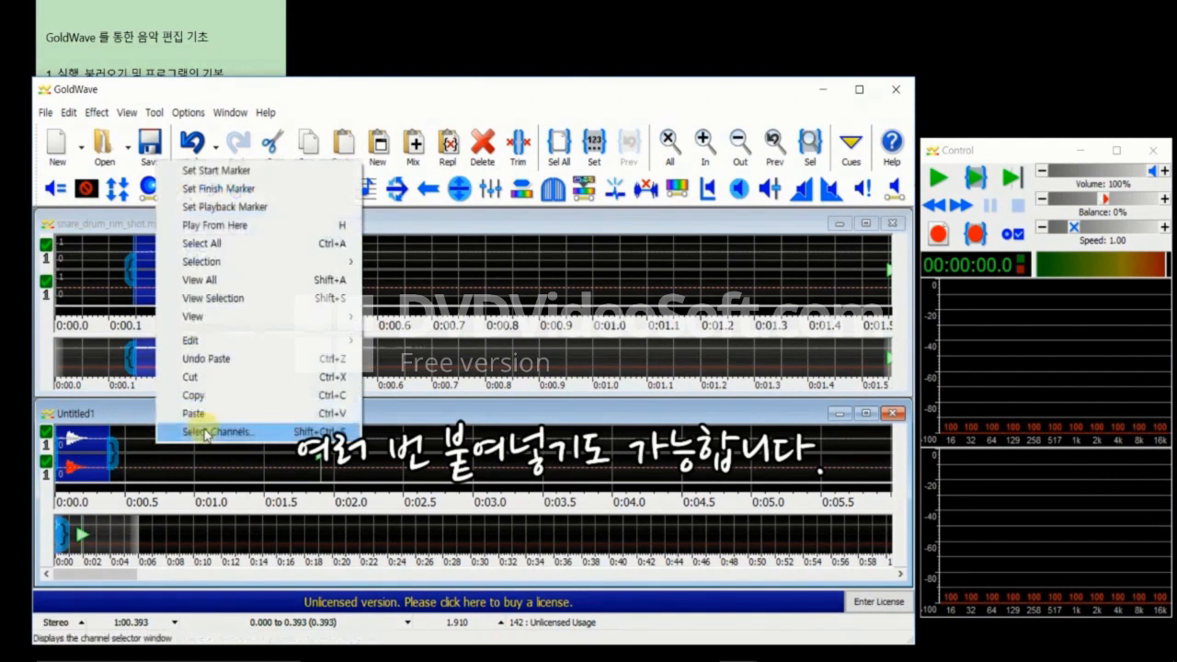
left_click(209, 421)
right_click(166, 445)
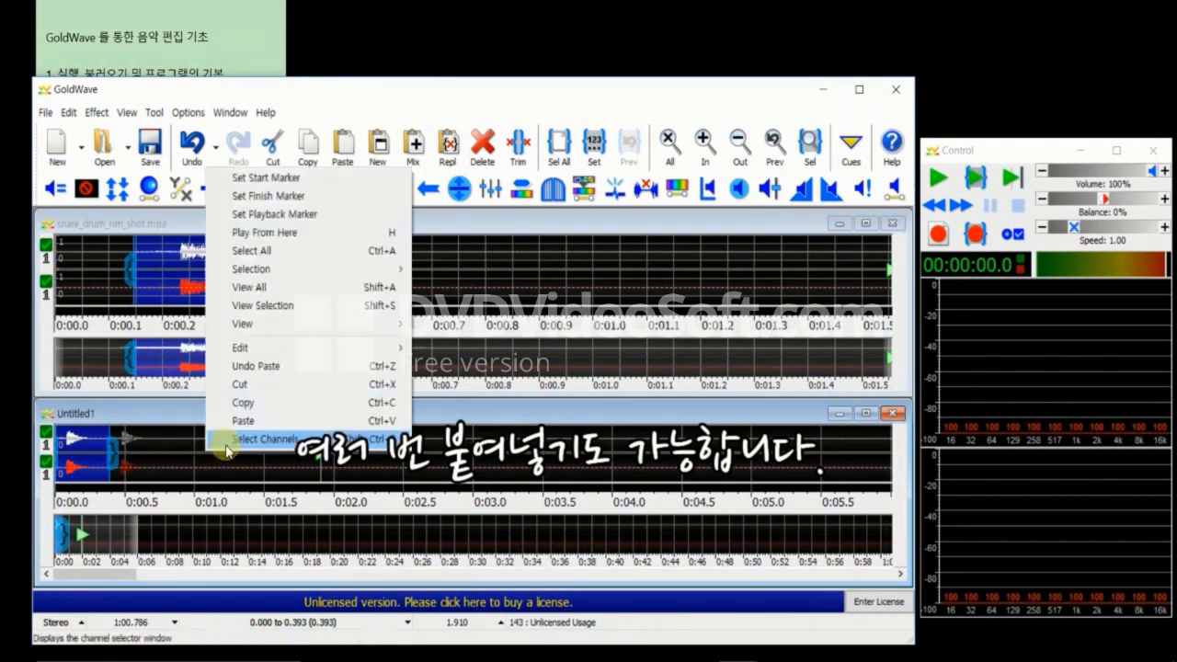
left_click(214, 414)
right_click(237, 451)
left_click(276, 414)
Select the untitled sound from 0.000 to about 1.958, covering all four clips, and play the selection
key("space")
left_click_drag(327, 450, 328, 449)
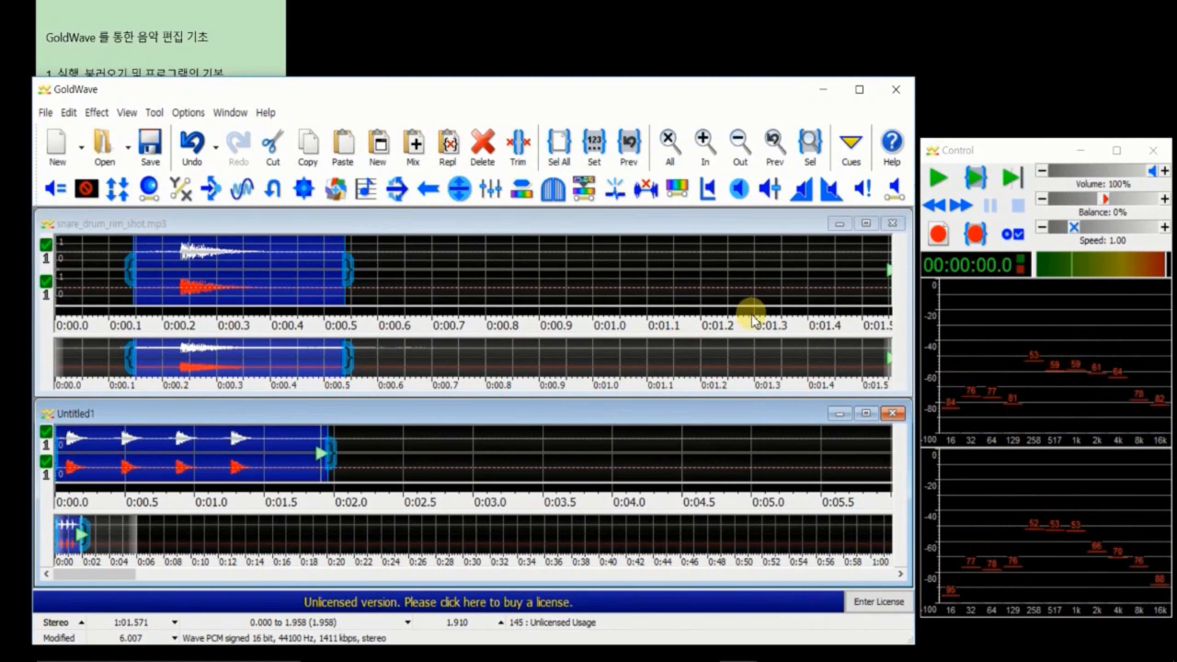
left_click(977, 179)
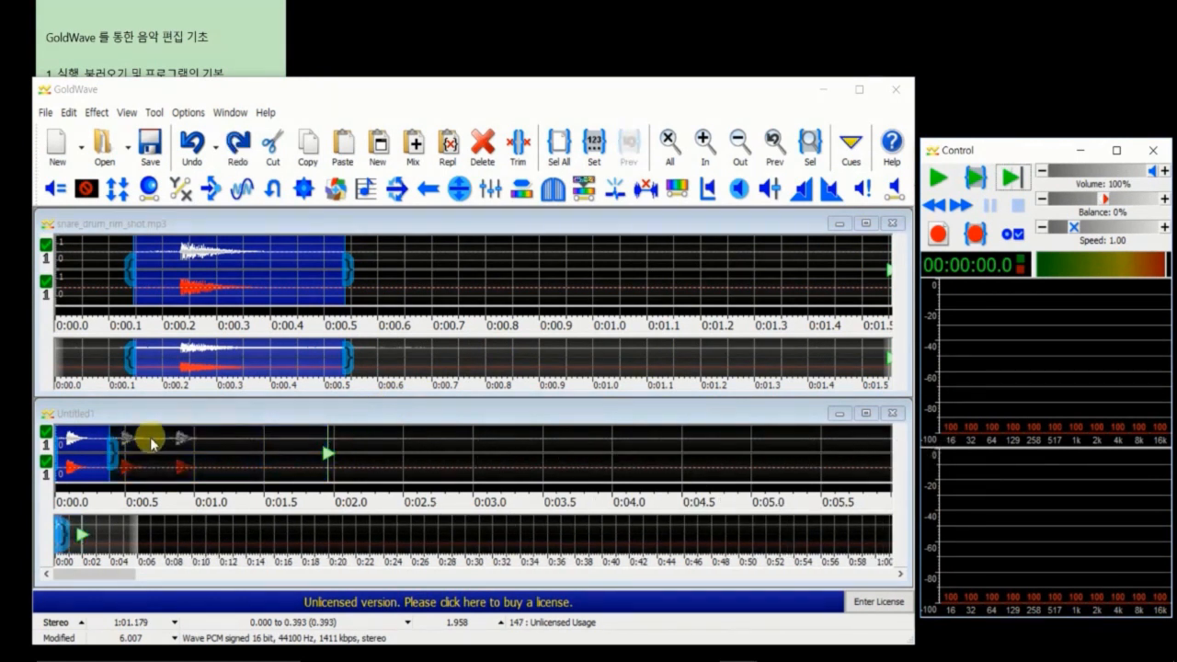
Undo the last paste in the untitled sound, extend the selection over the three remaining clips and play it
key("ctrl+z")
key("space")
left_click_drag(249, 450, 249, 450)
left_click(973, 182)
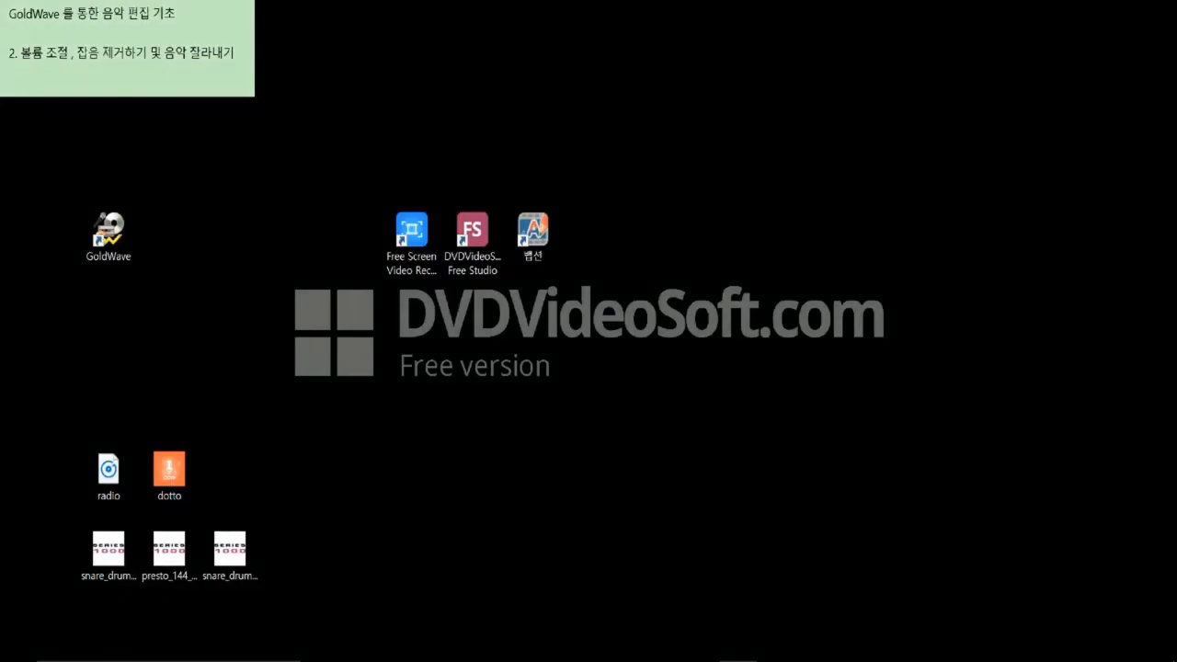
Launch GoldWave from the desktop and close its Help window
left_click(99, 257)
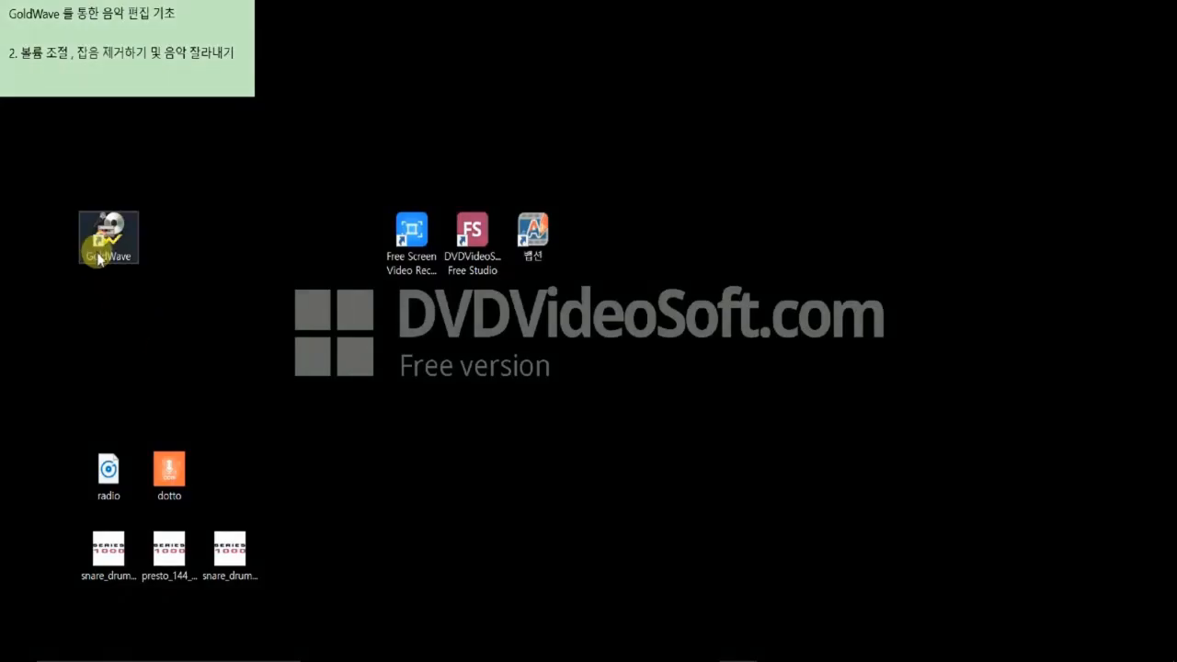
double_click(99, 258)
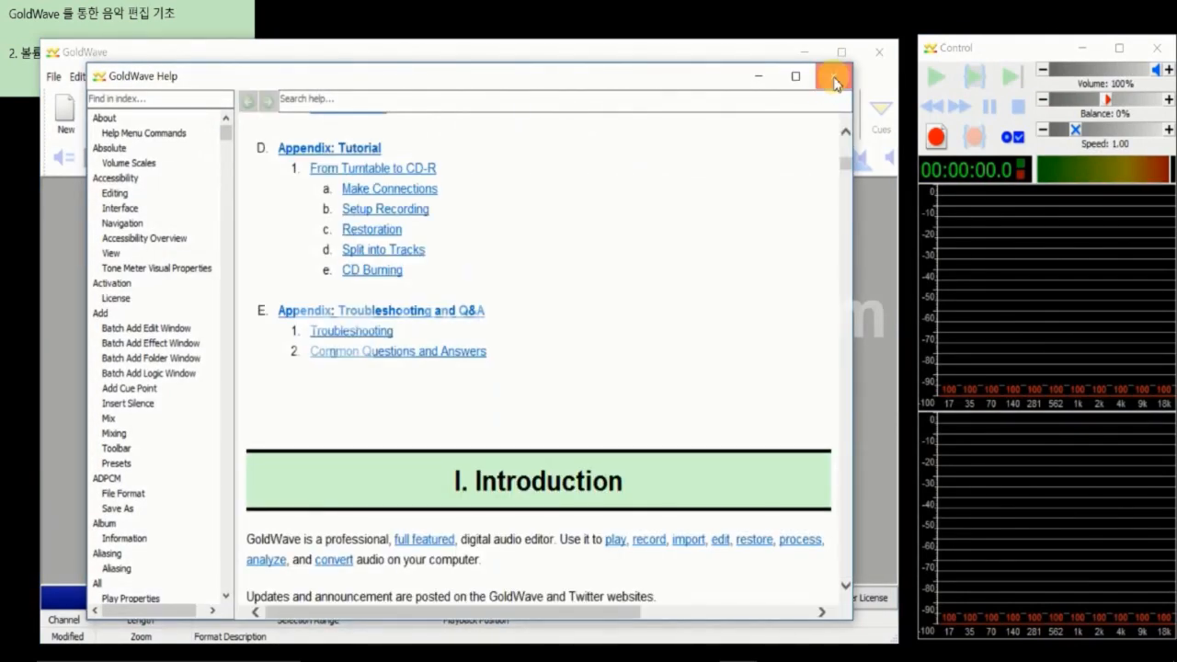
left_click(830, 81)
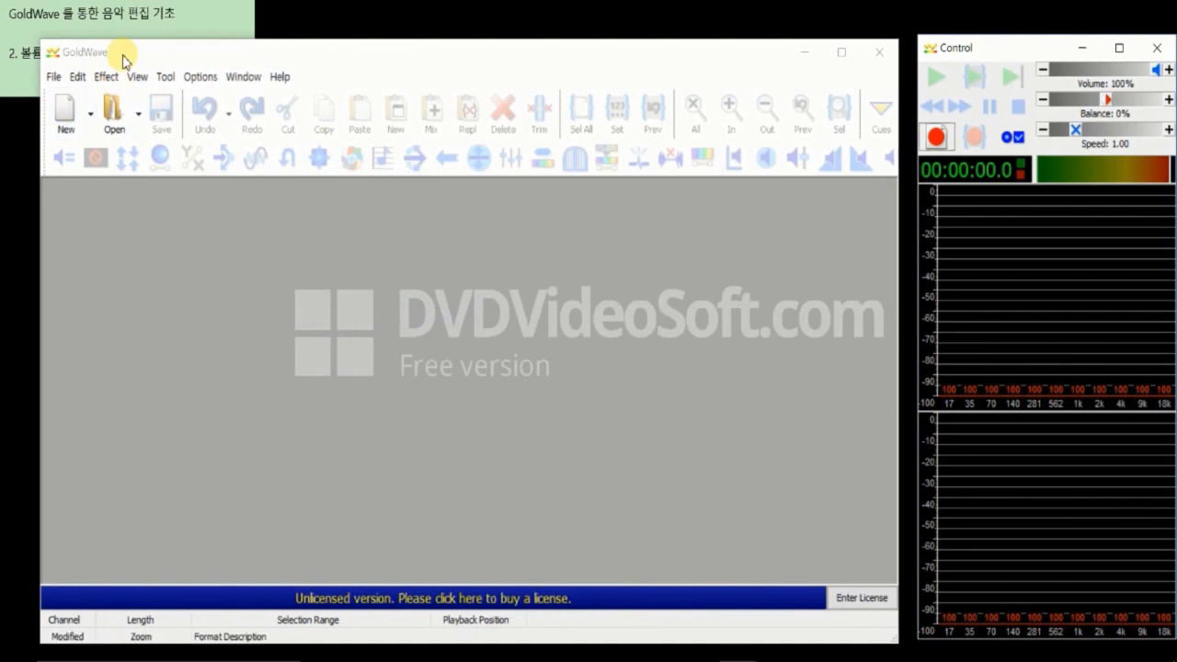
Reposition the main GoldWave window, load the radio file from the desktop into it and play the sound
left_click_drag(132, 52, 263, 50)
left_click_drag(108, 469, 253, 51)
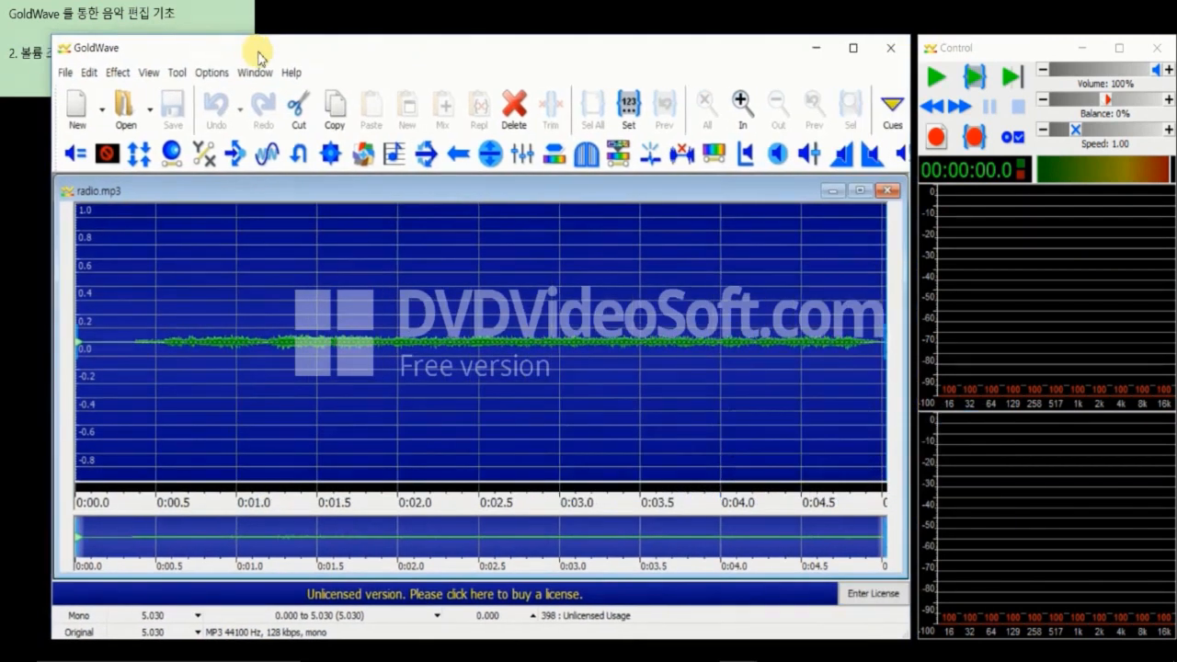
left_click(975, 79)
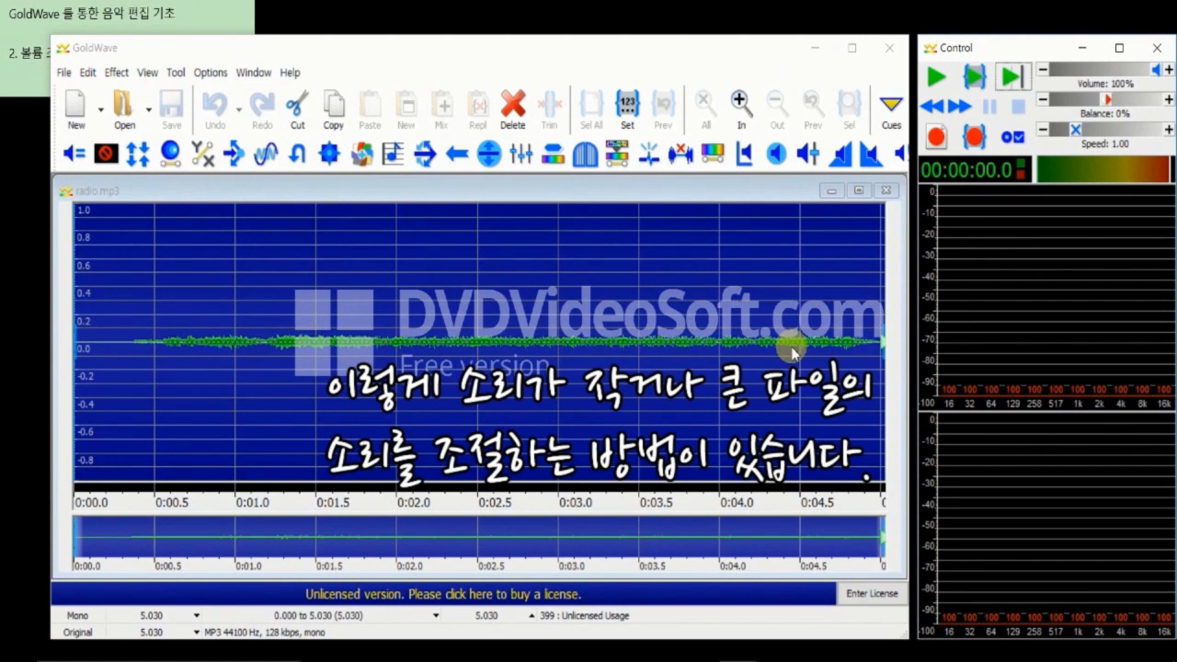
Apply Change Volume to radio.mp3 with the volume raised to 10.89 dB, about 350%, and play the result
left_click(809, 155)
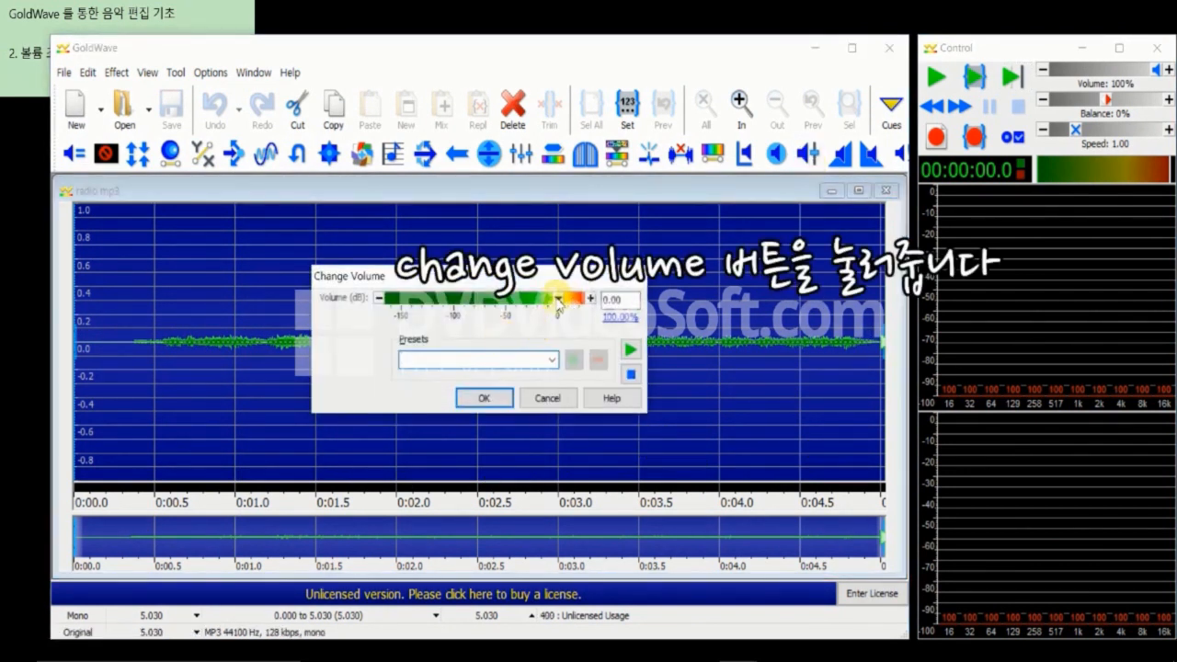
mouse_move(558, 303)
left_mouse_down()
mouse_move(533, 303)
mouse_move(567, 303)
left_mouse_up()
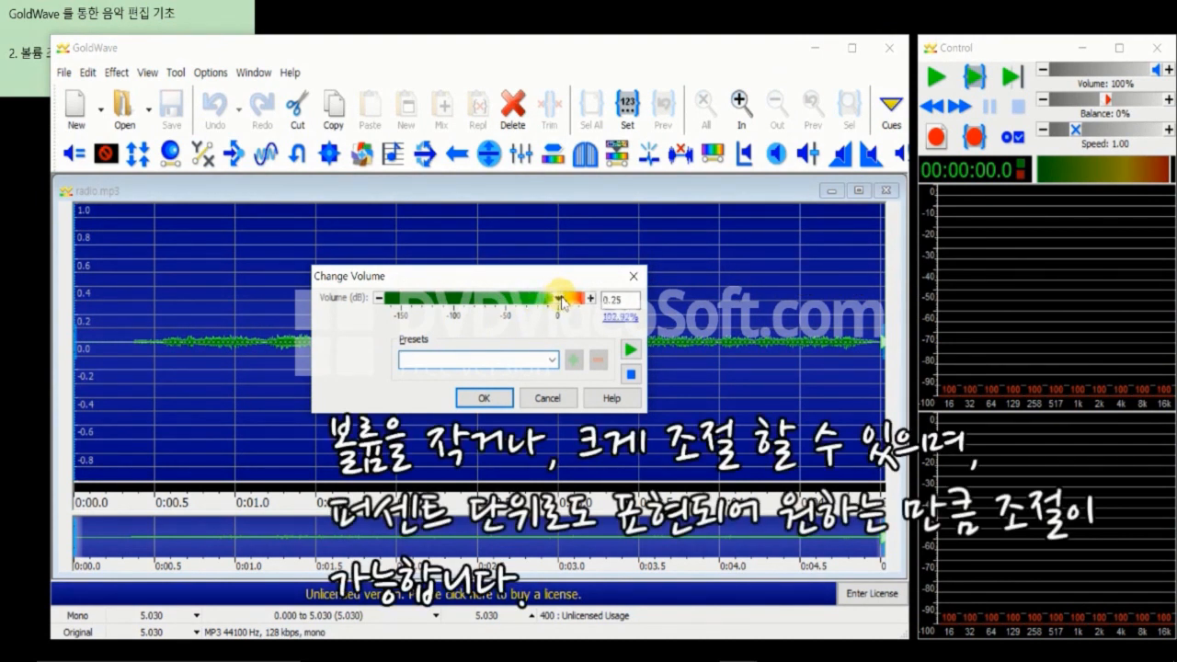
left_click(614, 319)
left_click(617, 322)
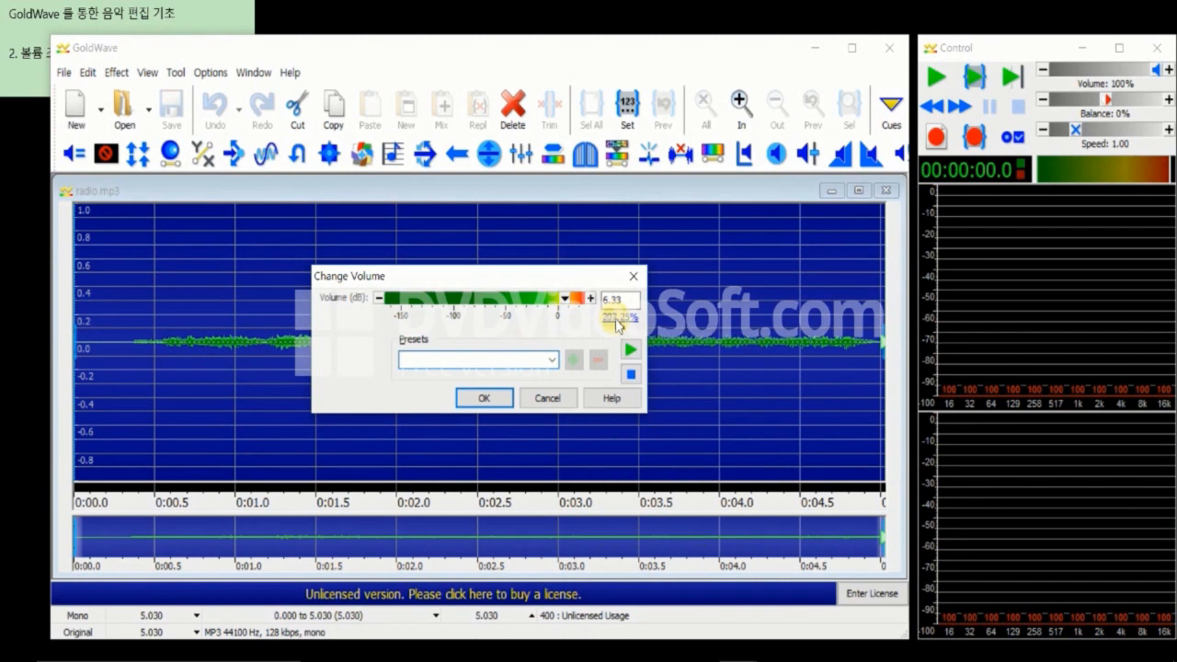
left_click_drag(565, 304, 569, 307)
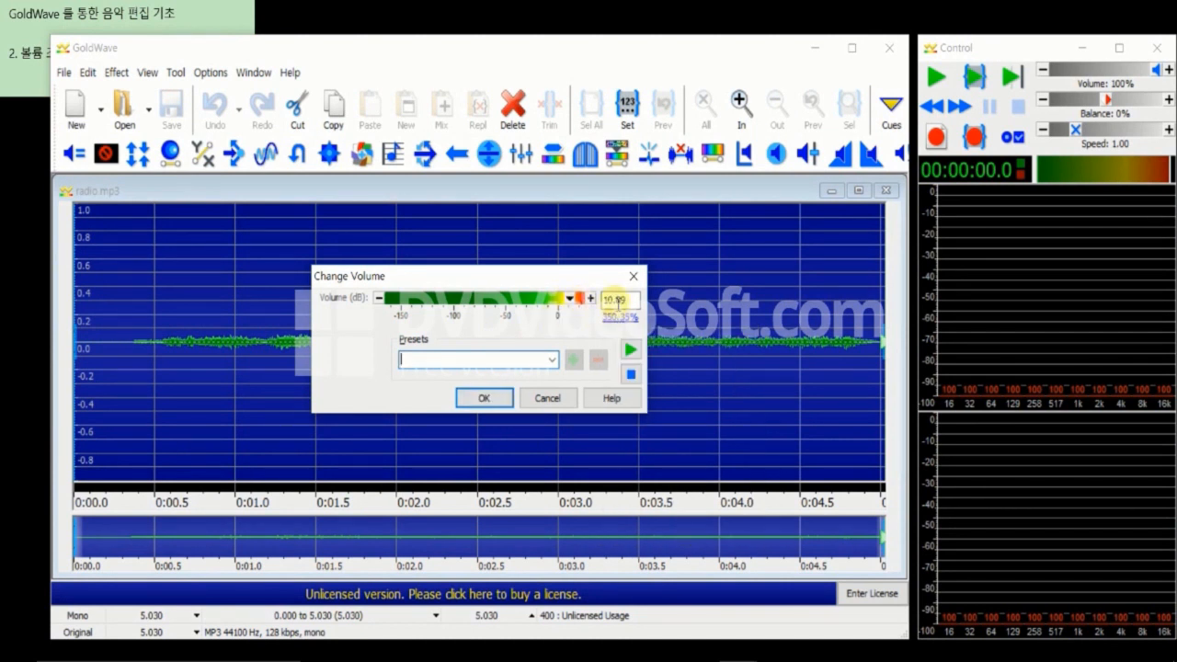
left_click(484, 397)
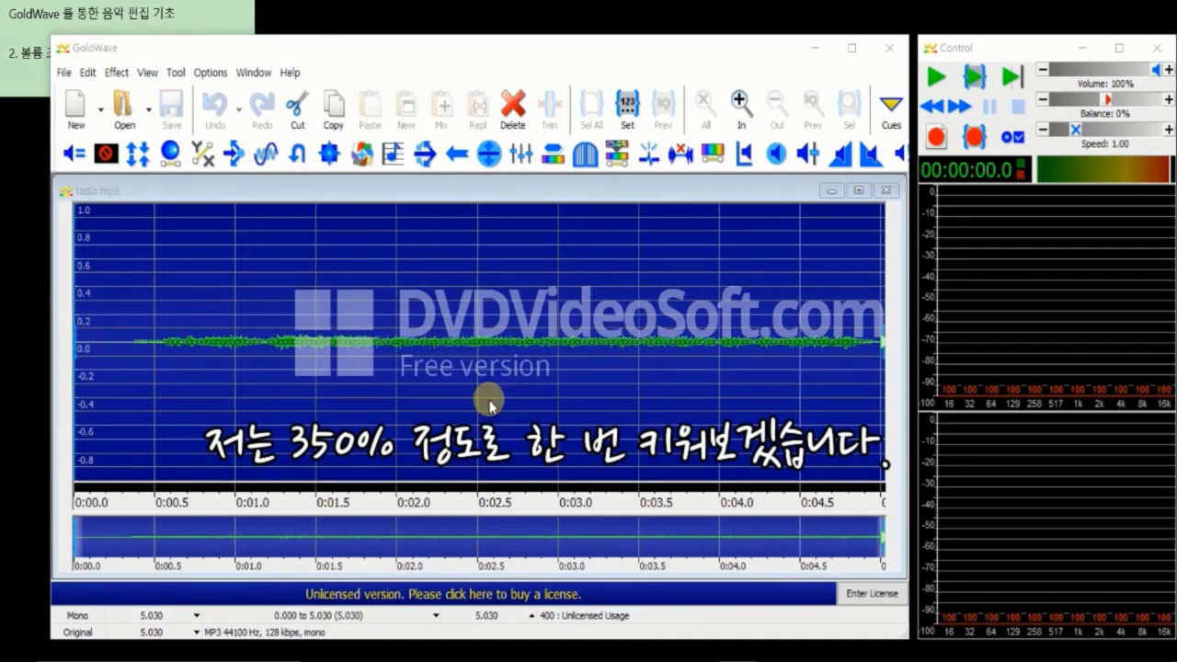
left_click(978, 87)
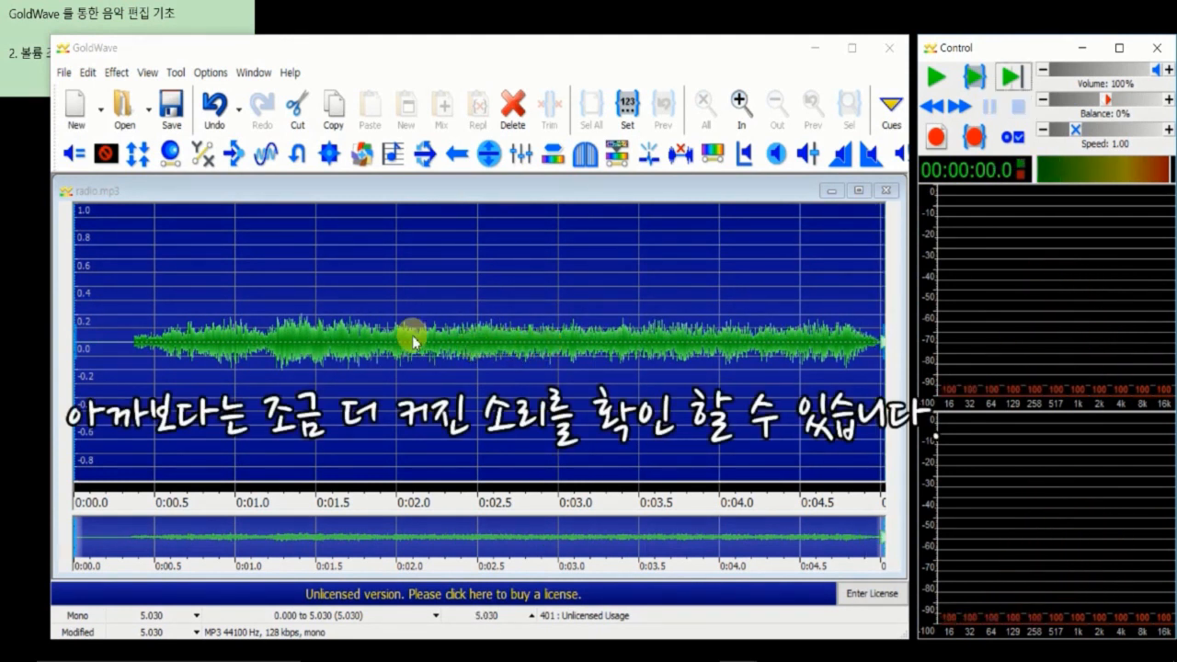
left_click(808, 154)
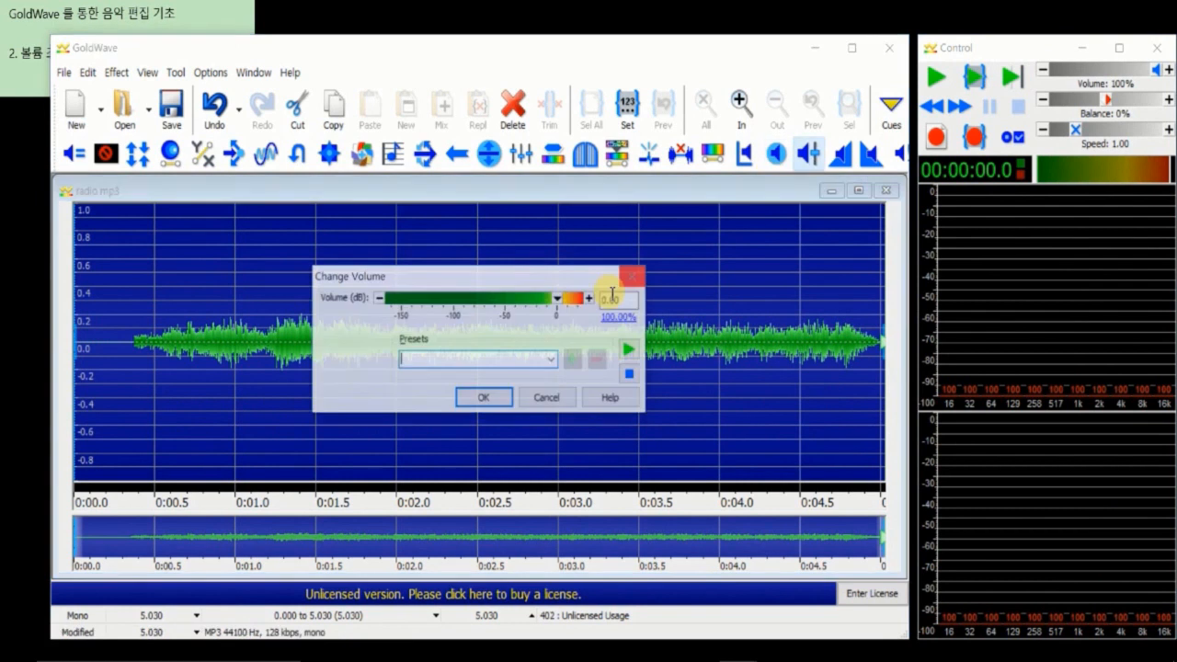
left_click_drag(561, 306, 569, 308)
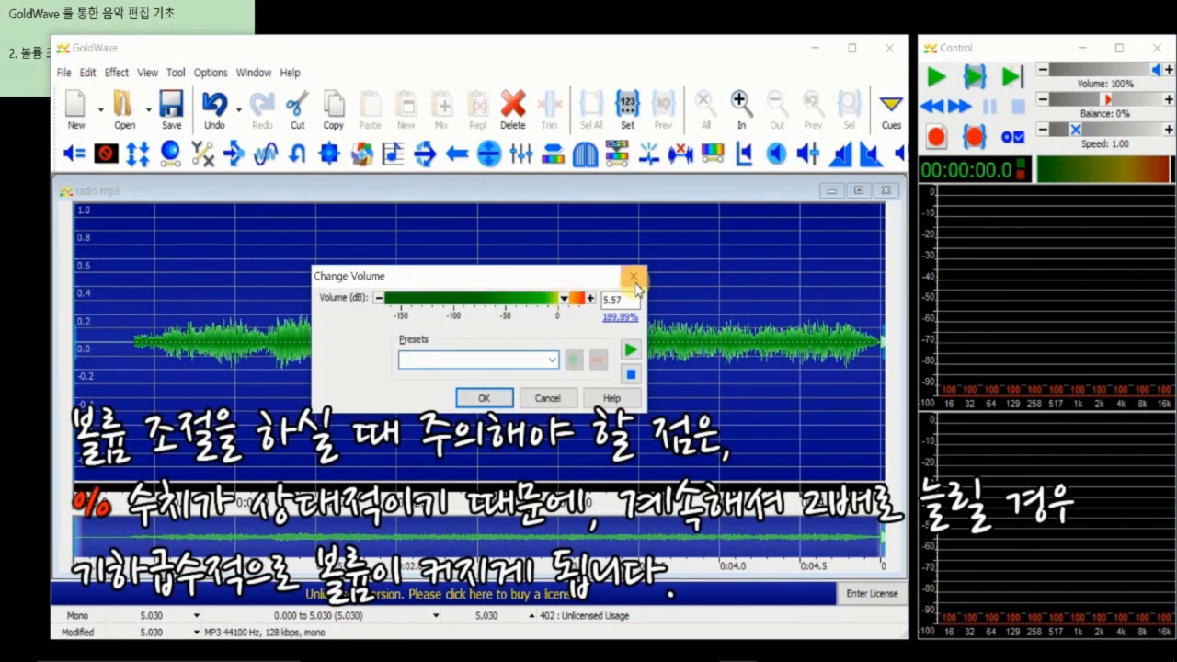
left_click(632, 276)
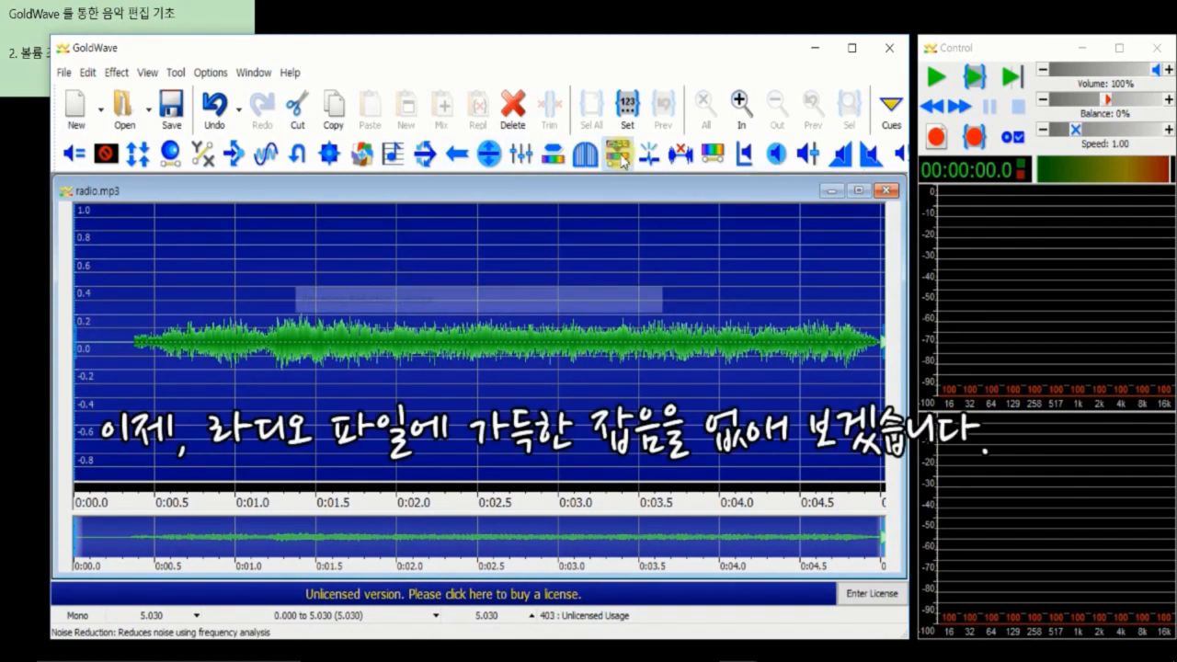
left_click(609, 163)
left_click_drag(494, 140, 568, 140)
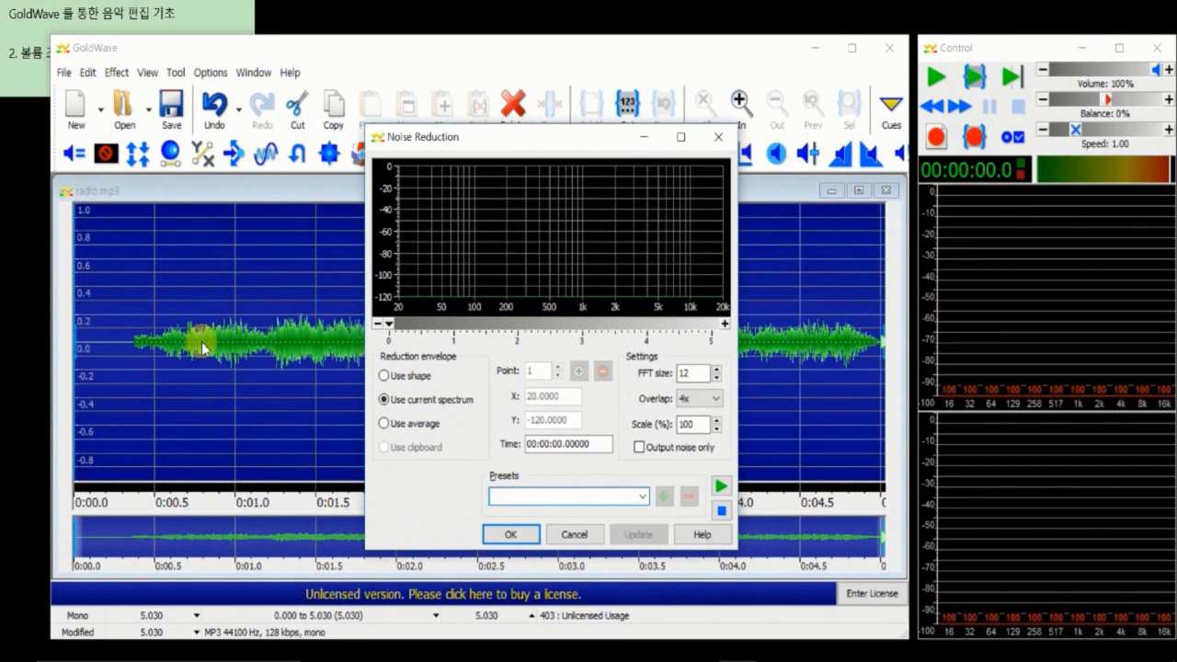
left_click(723, 144)
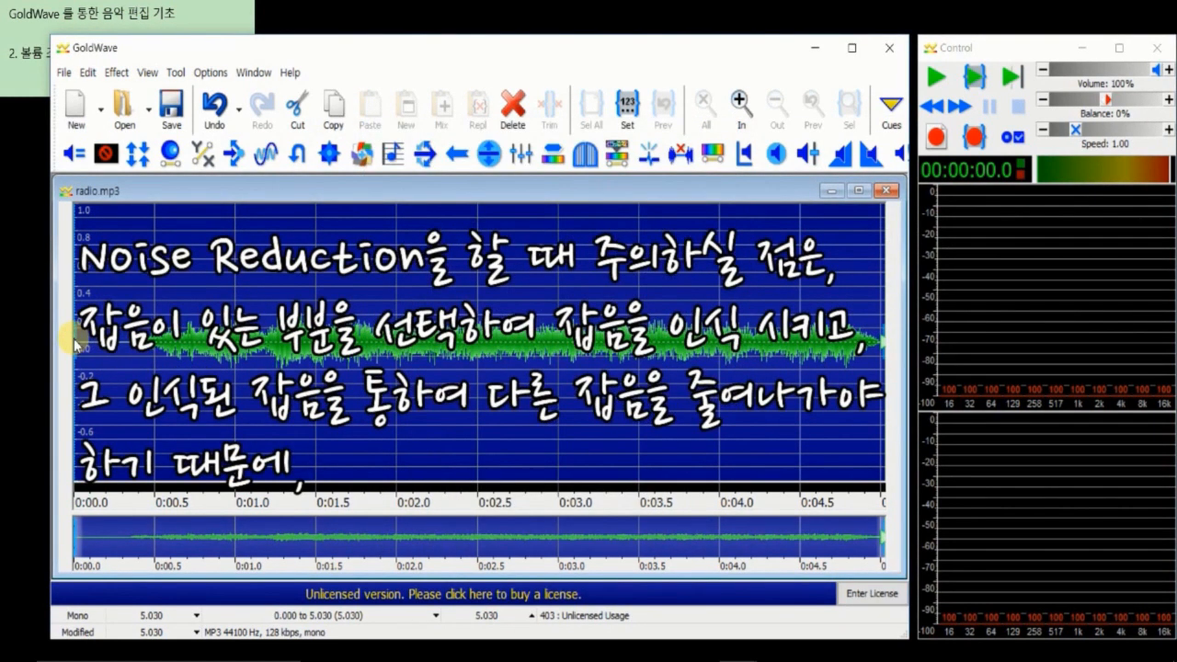
Move the selection start of radio.mp3 to about 0.450 s, apply Noise Reduction using the current spectrum and play the selection
left_click_drag(75, 345, 145, 344)
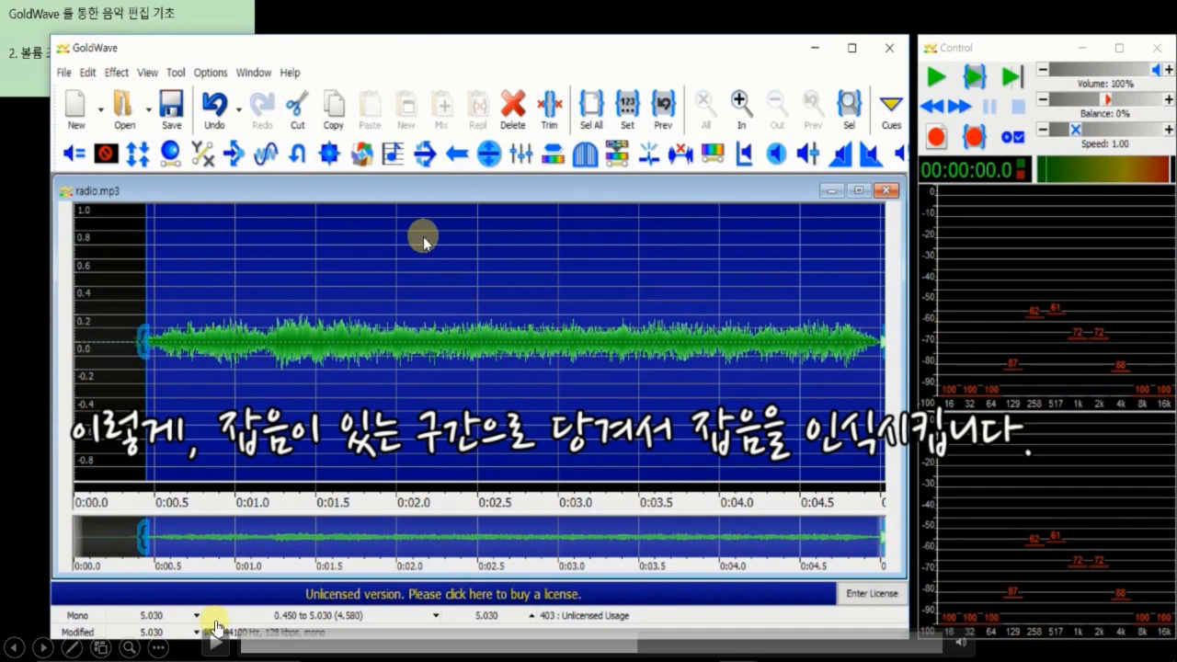
left_click(616, 156)
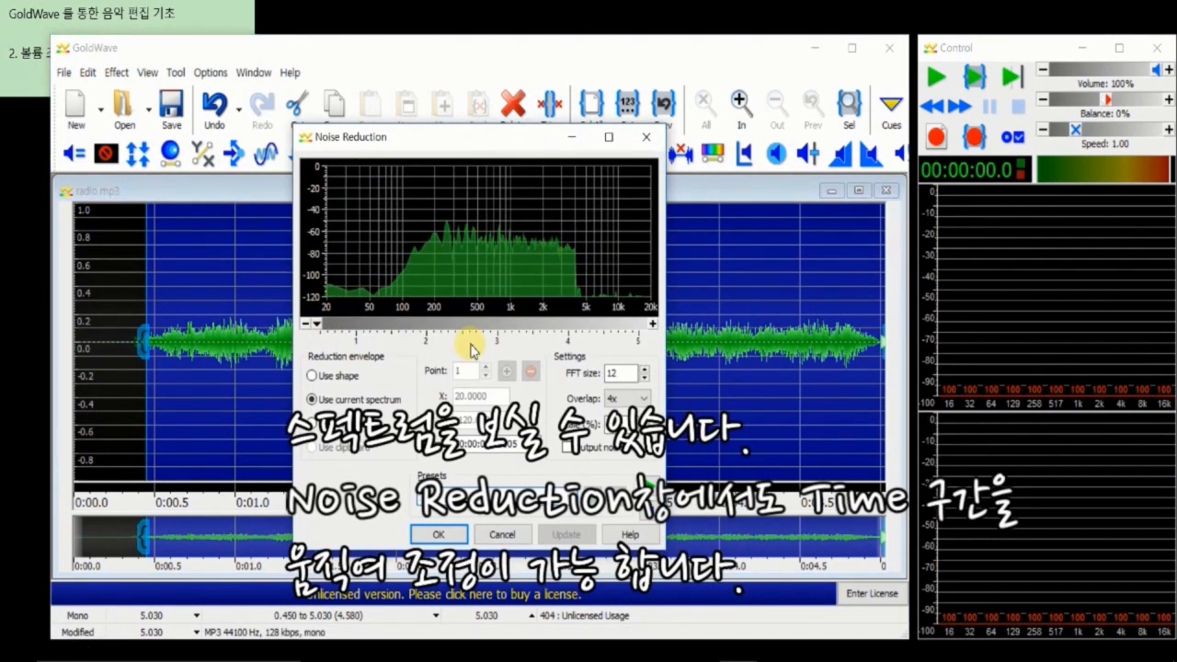
left_click(430, 531)
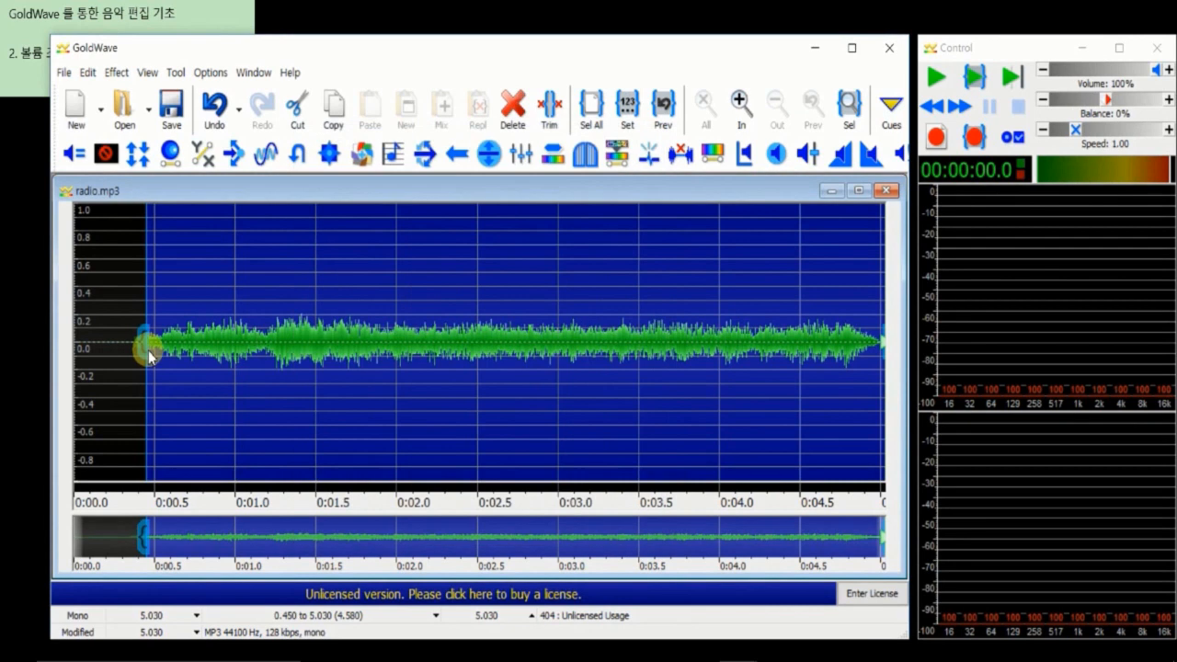
left_click(976, 80)
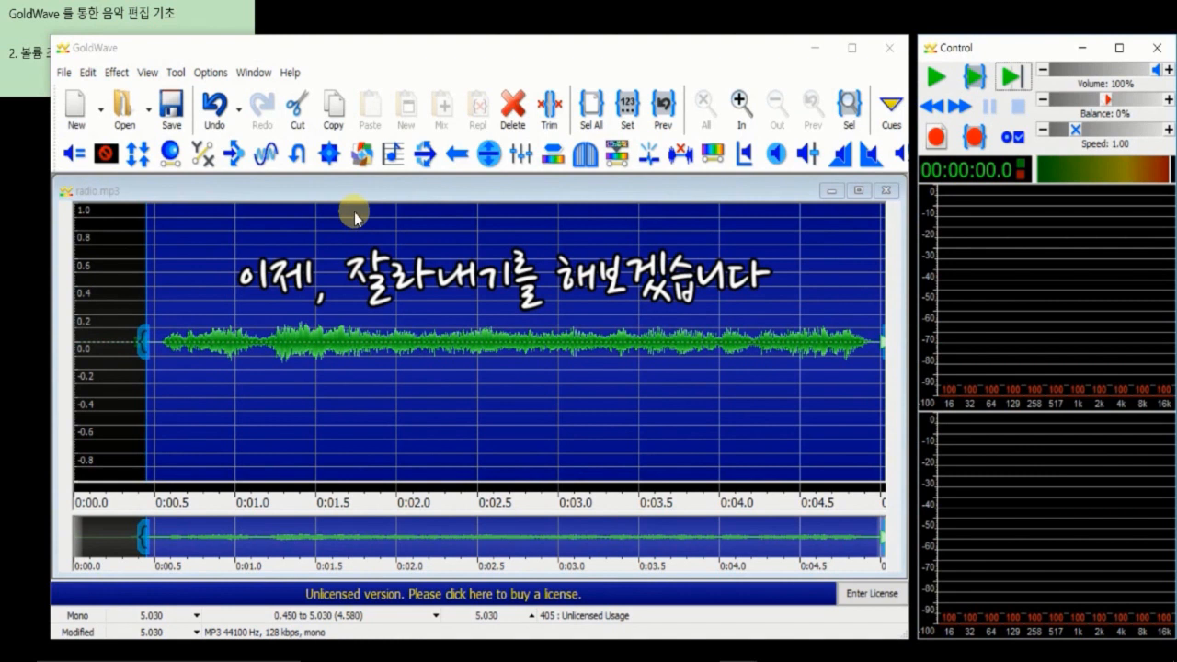
Extend the selection start back to about 0.242 s and play that selection briefly to compare the unprocessed opening
left_click_drag(145, 340, 110, 337)
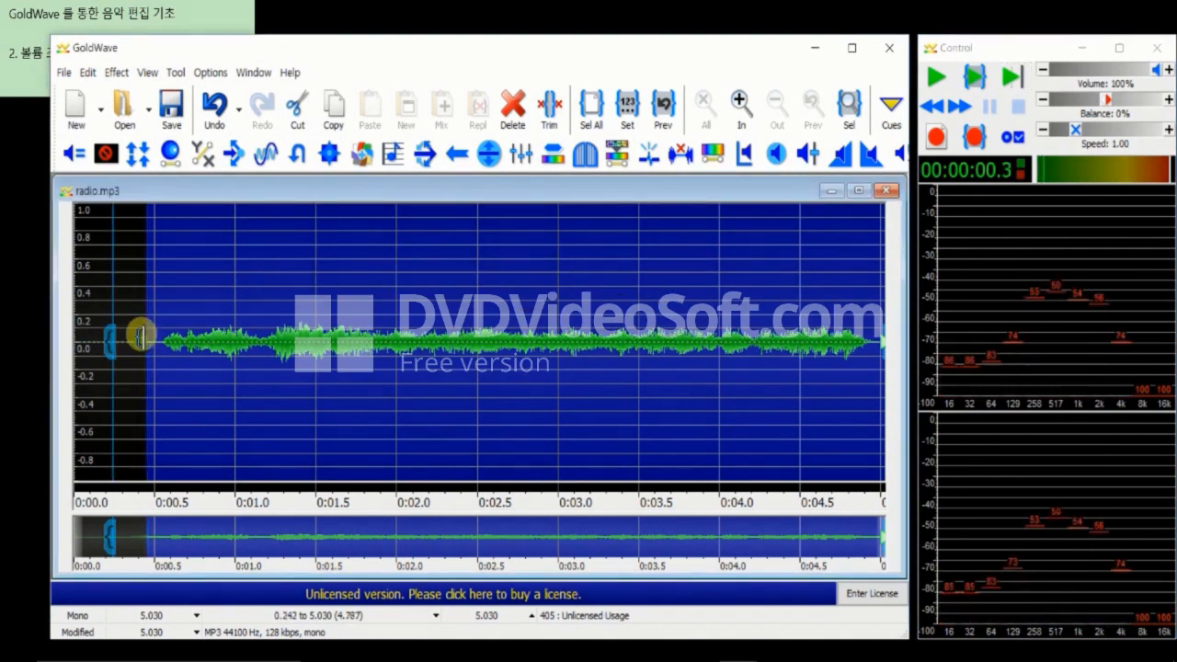
left_click(783, 154)
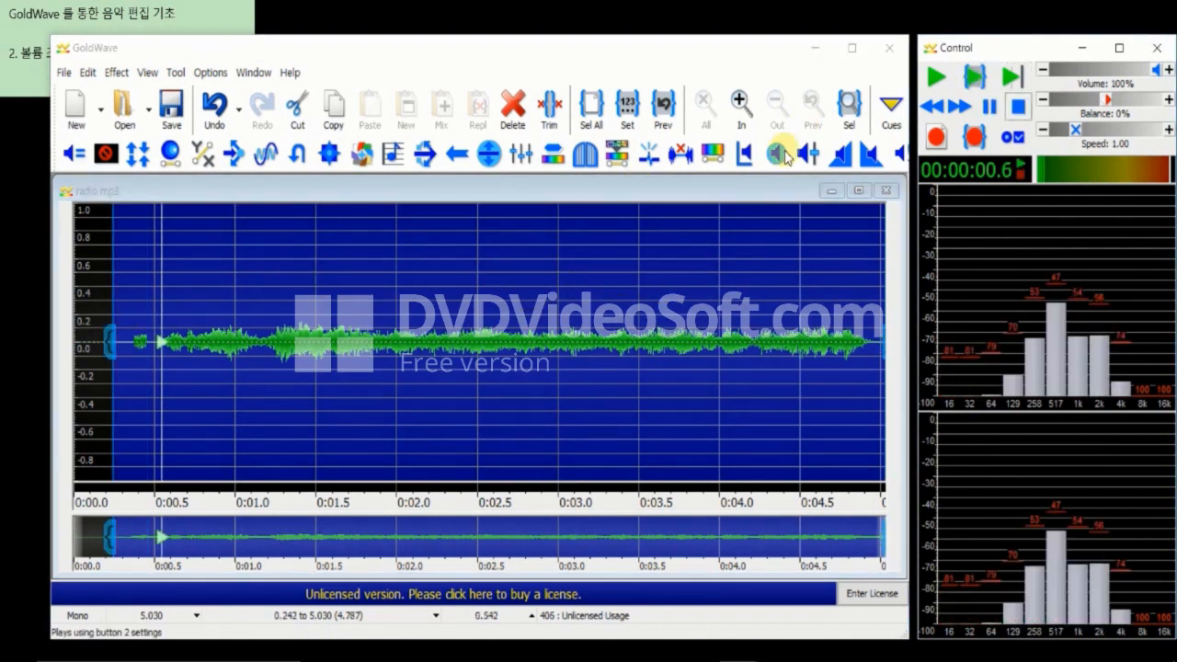
left_click(1018, 108)
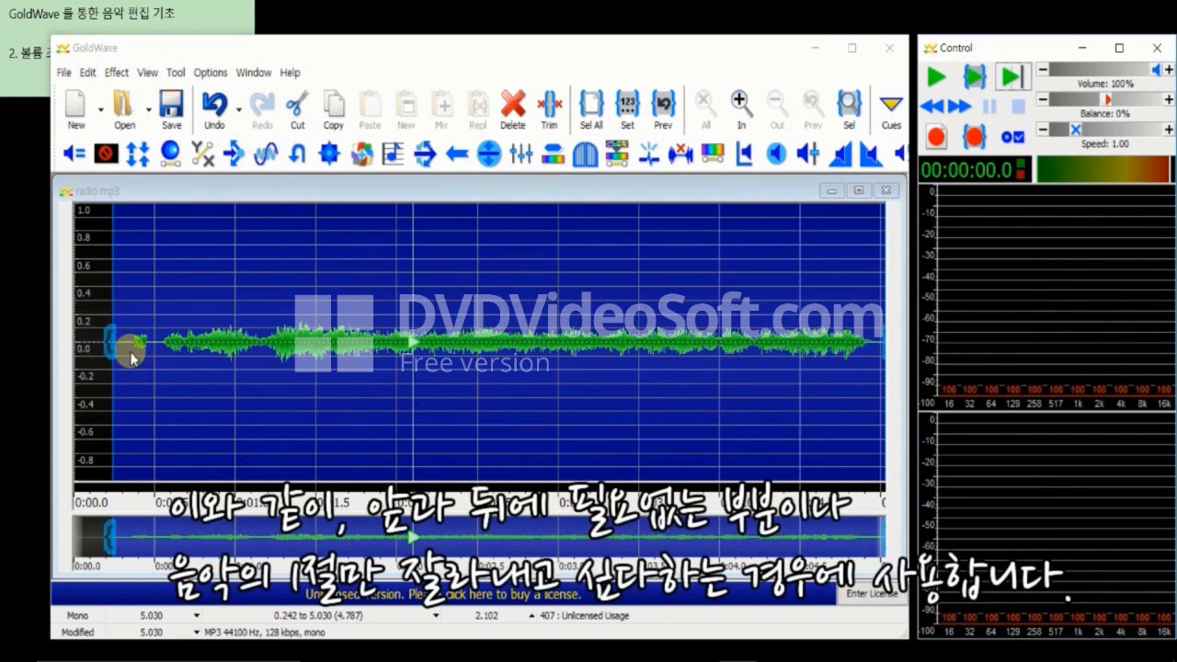
Select radio.mp3 from about 0.504 to 4.199 s, play the selection, trim the sound to it and play the result
left_click_drag(106, 345, 153, 348)
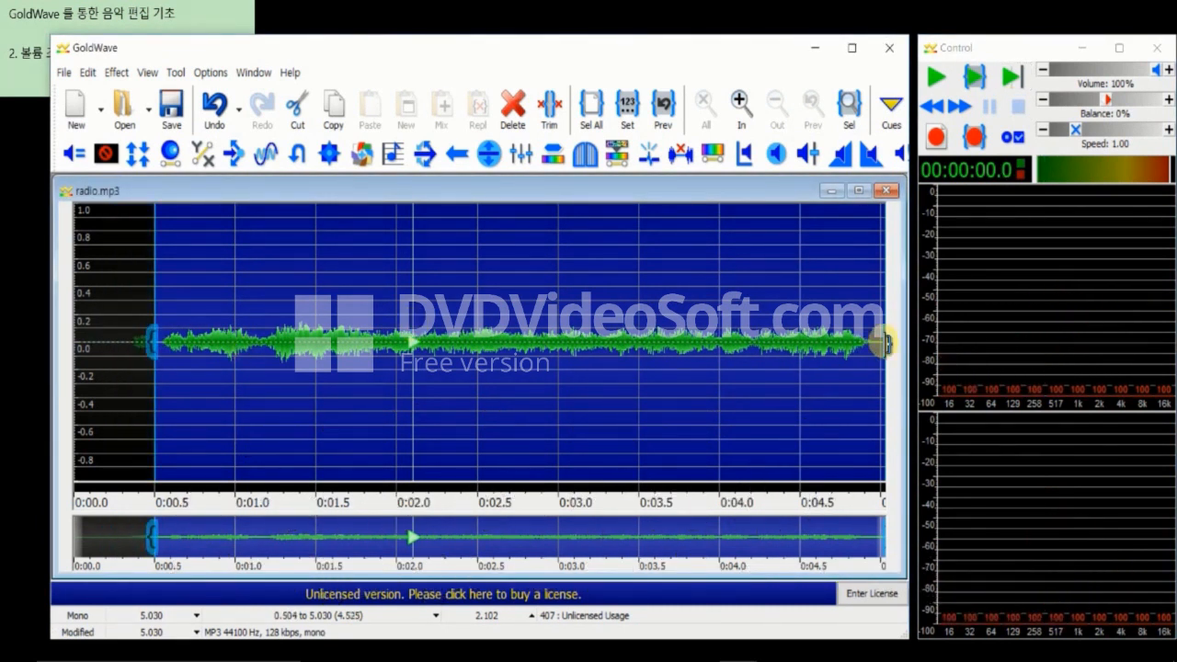
mouse_move(884, 344)
left_mouse_down()
mouse_move(732, 348)
mouse_move(749, 349)
left_mouse_up()
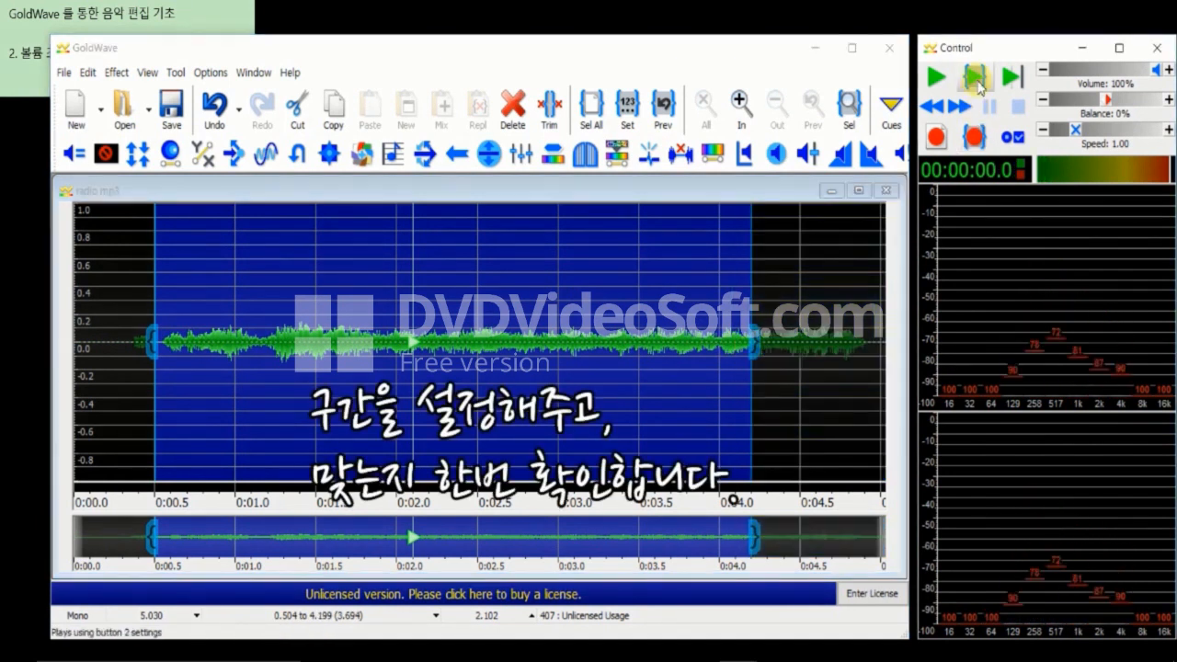
left_click(908, 157)
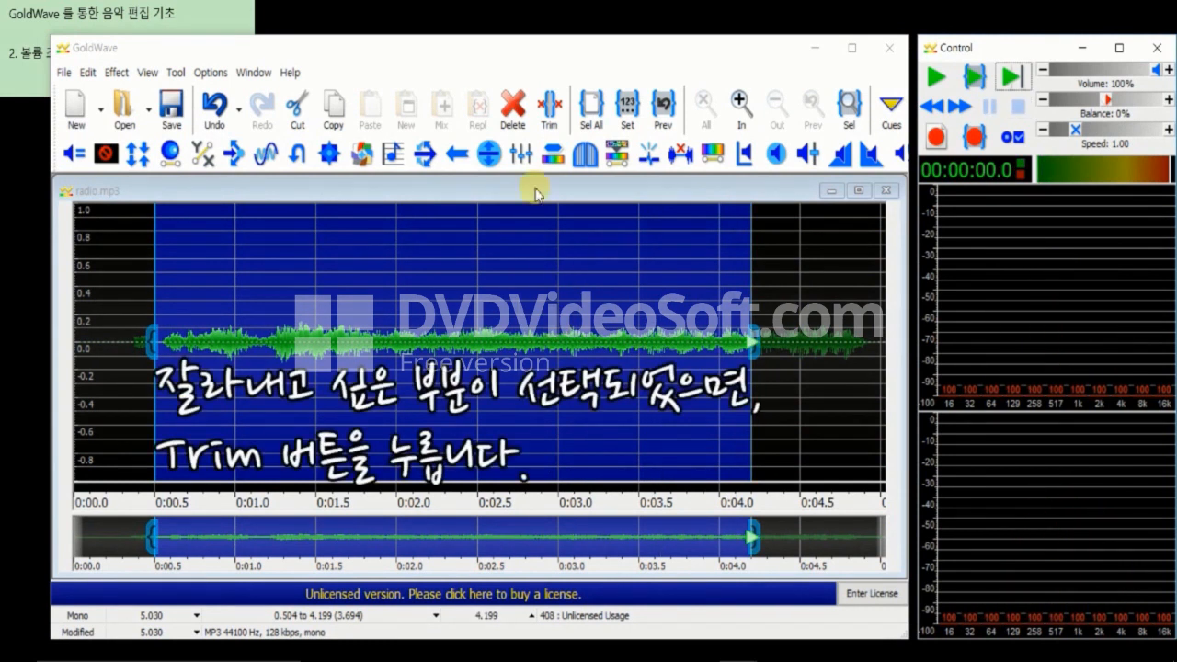
left_click(552, 115)
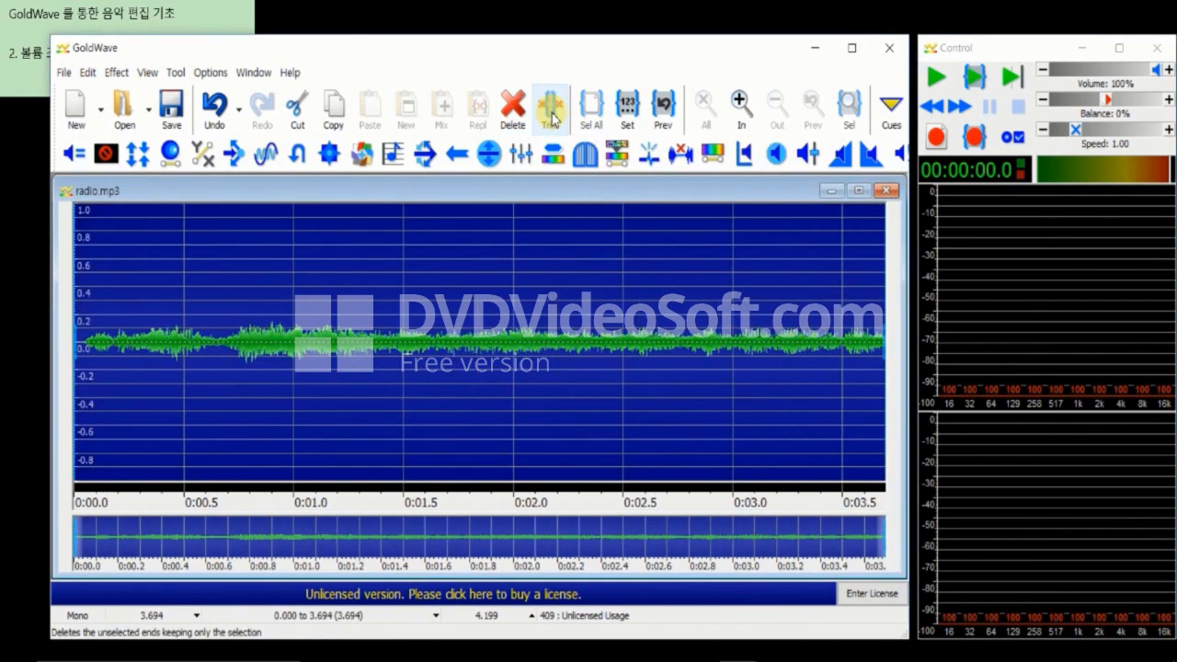
left_click(934, 76)
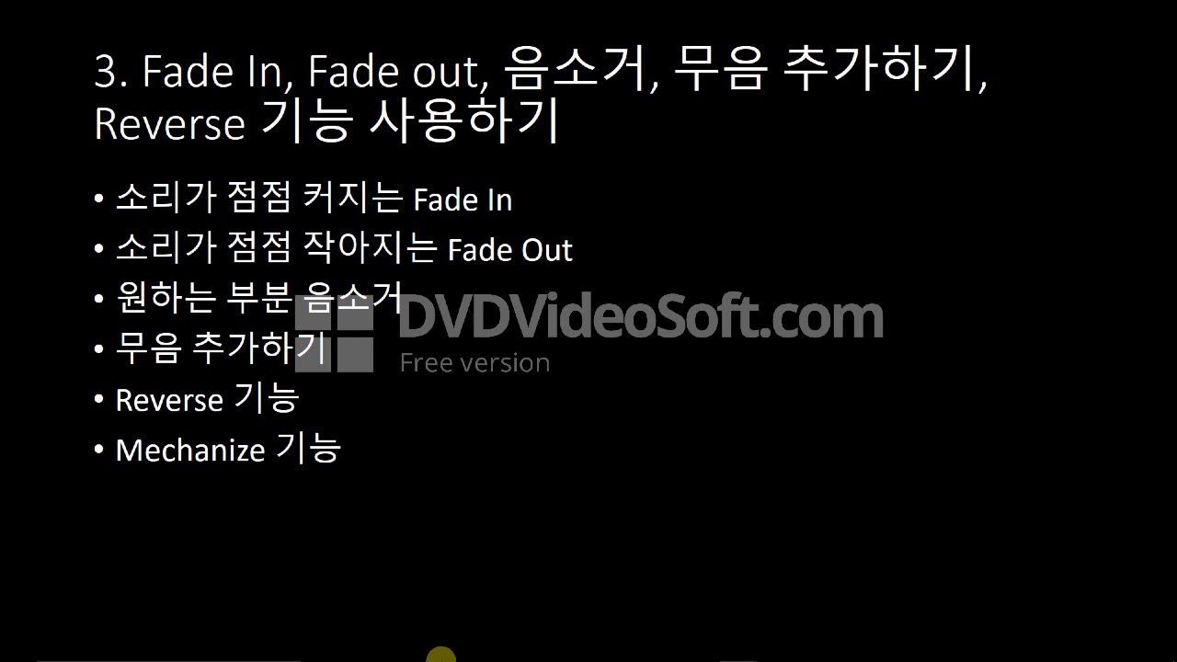
Start GoldWave, close its Help window, load rim_shot.mp3 from the desktop and reposition the main window beside the Control window
left_click(897, 253)
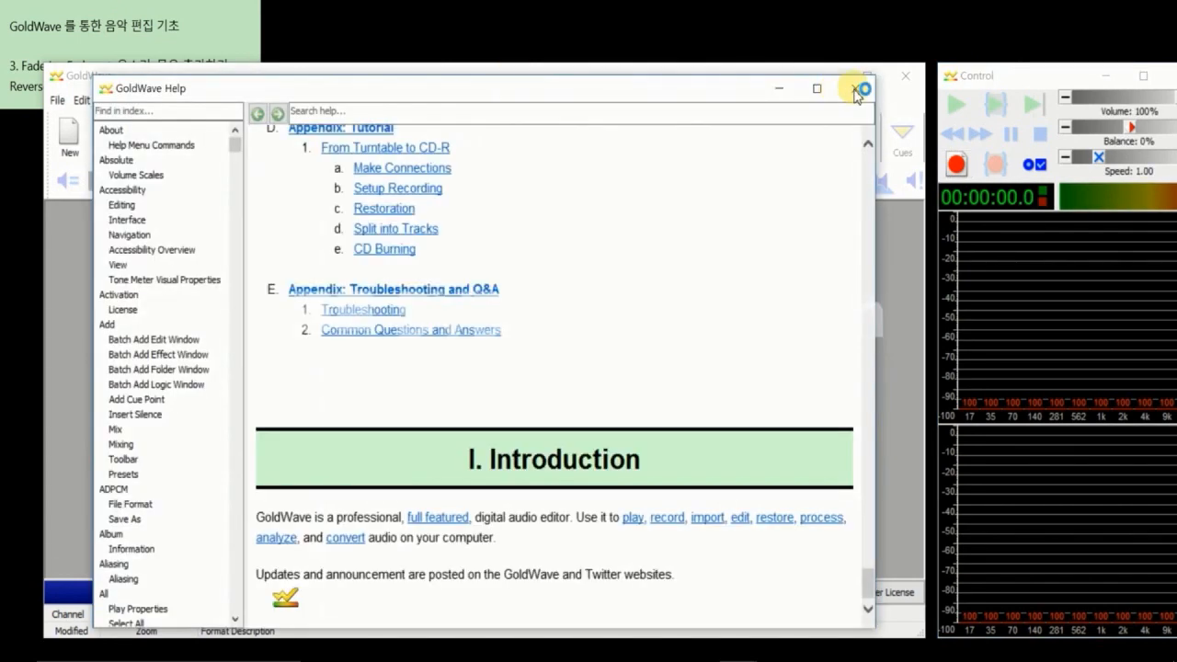
left_click(854, 89)
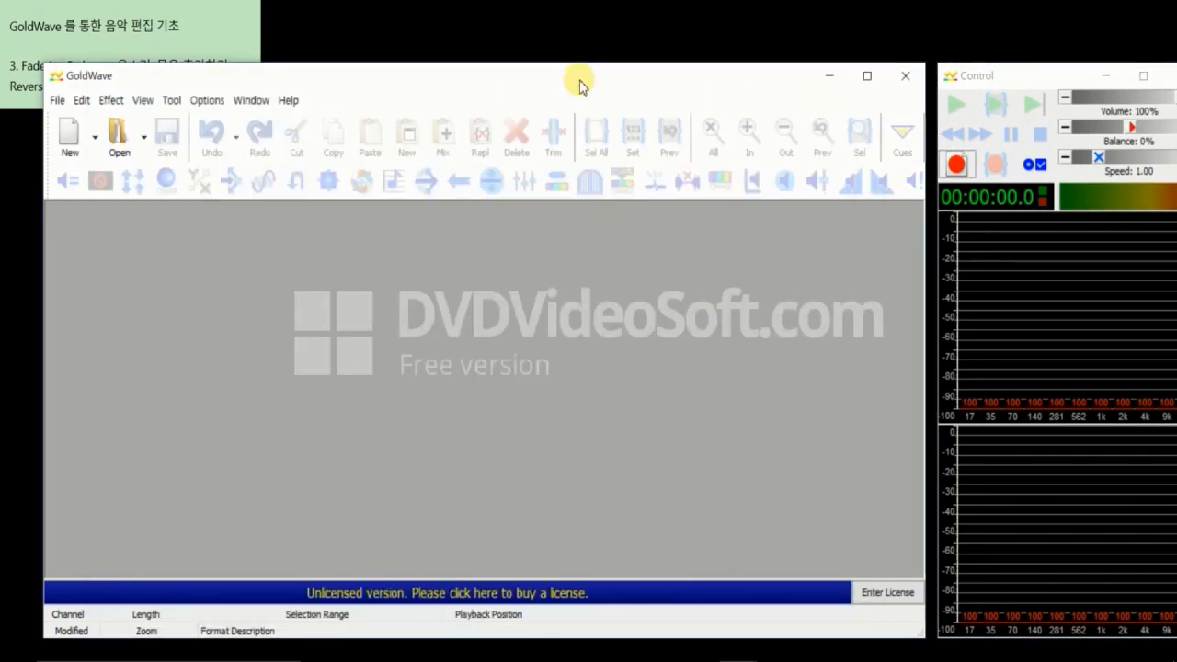
left_click_drag(418, 79, 617, 73)
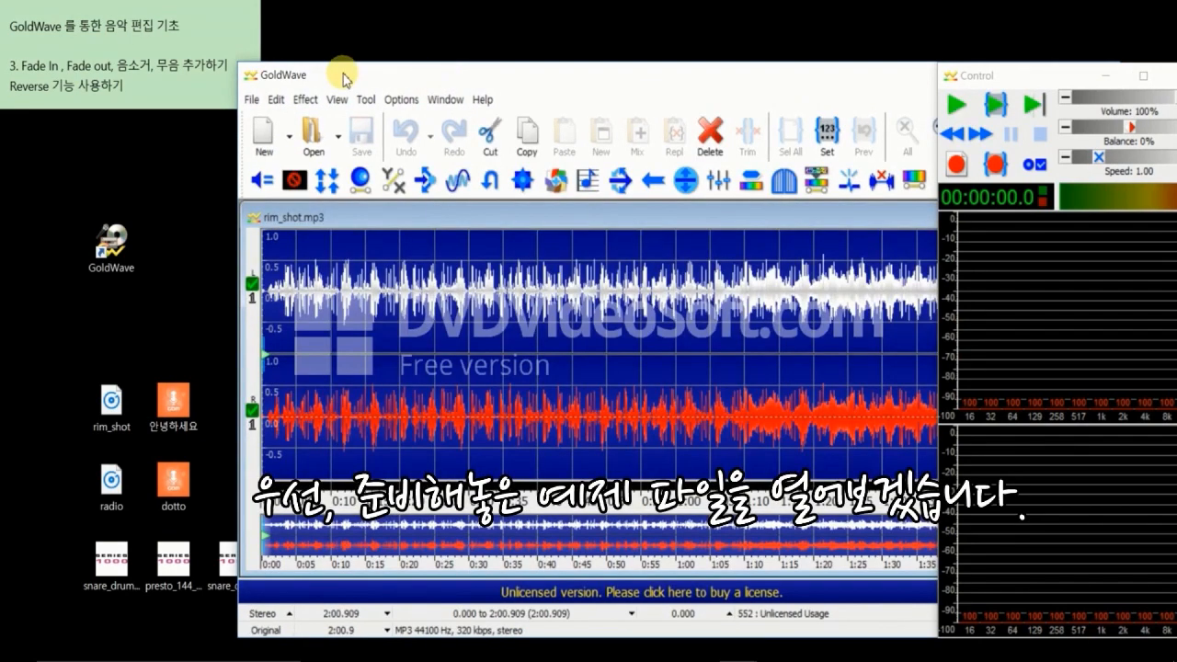
left_click_drag(423, 80, 198, 67)
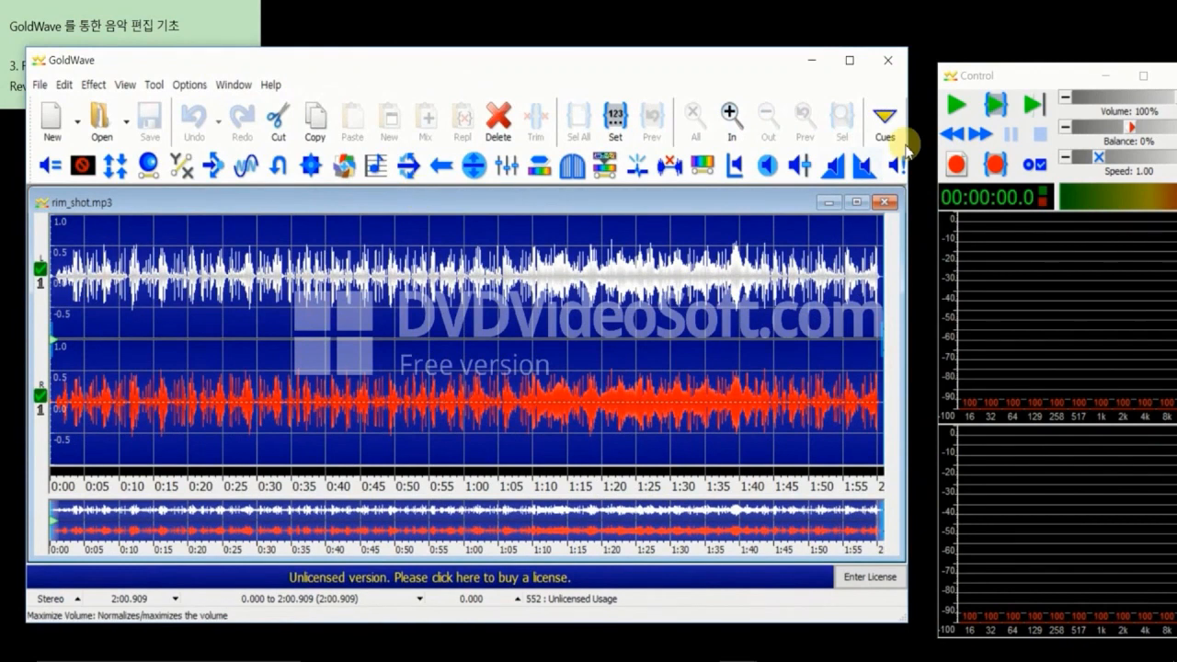
Play rim_shot.mp3 and pause at about 20.35 s, set the finish marker there and trim the sound to the selection
left_click(994, 104)
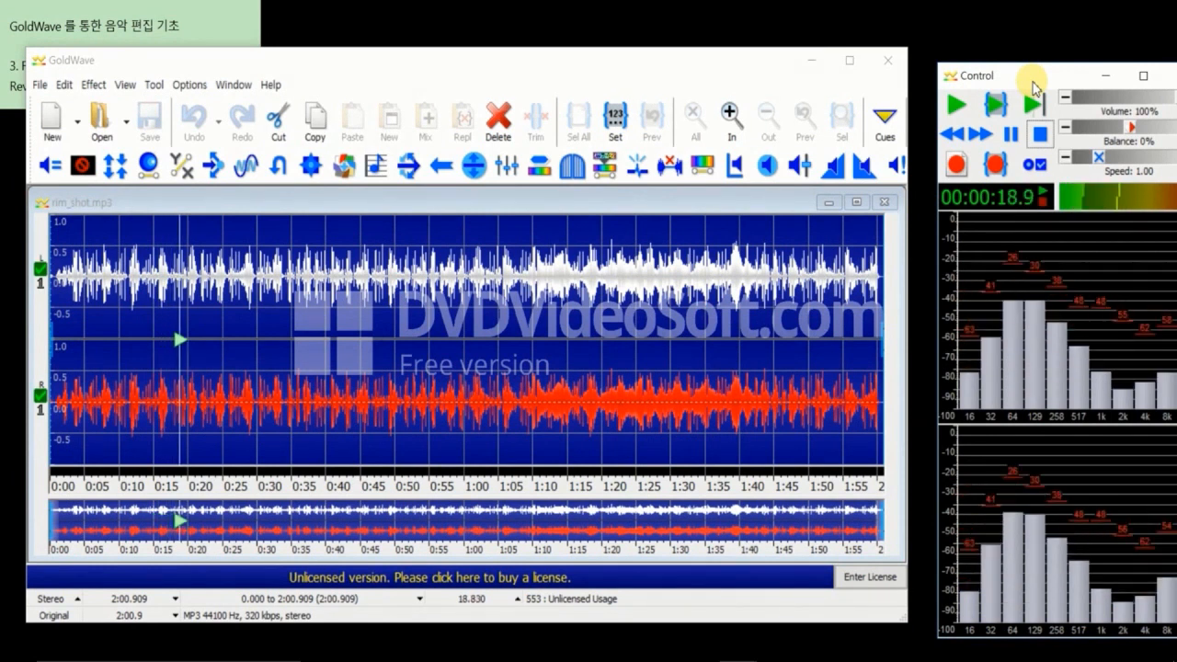
left_click(1010, 135)
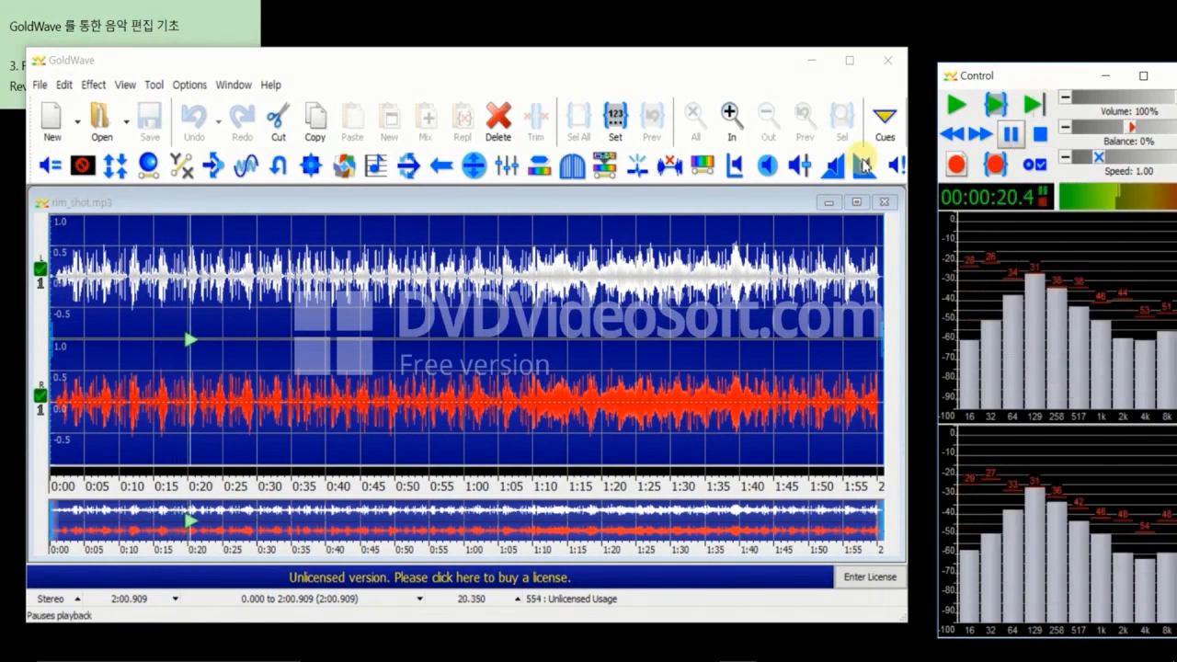
right_click(190, 287)
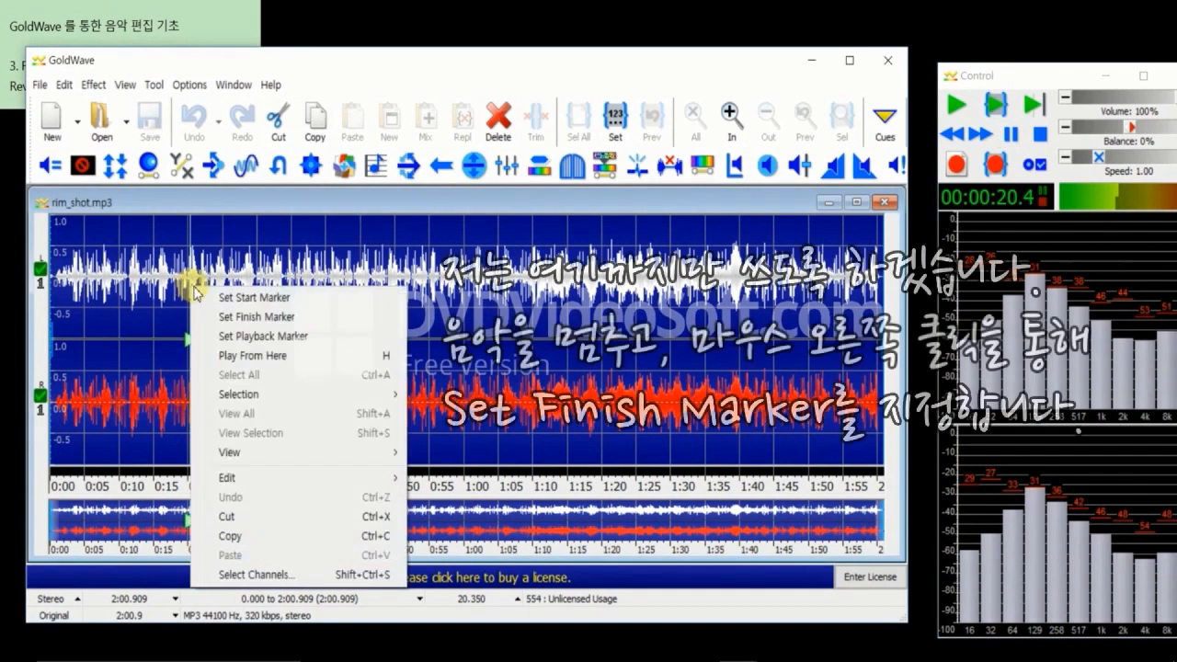
left_click(278, 318)
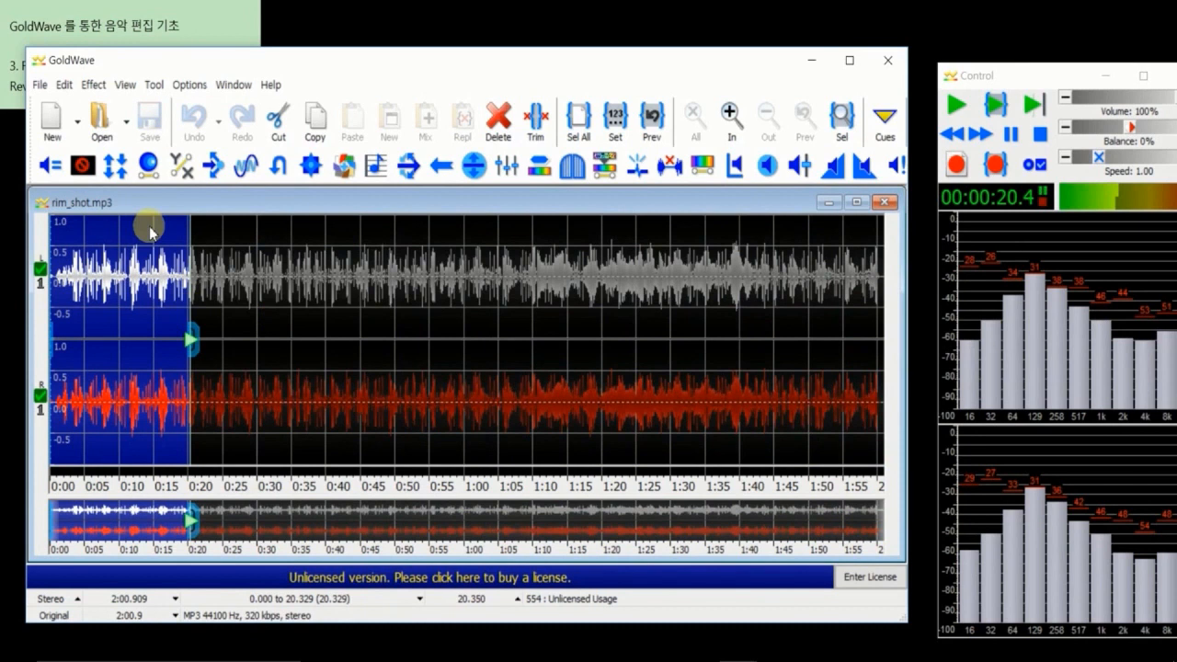
left_click(536, 121)
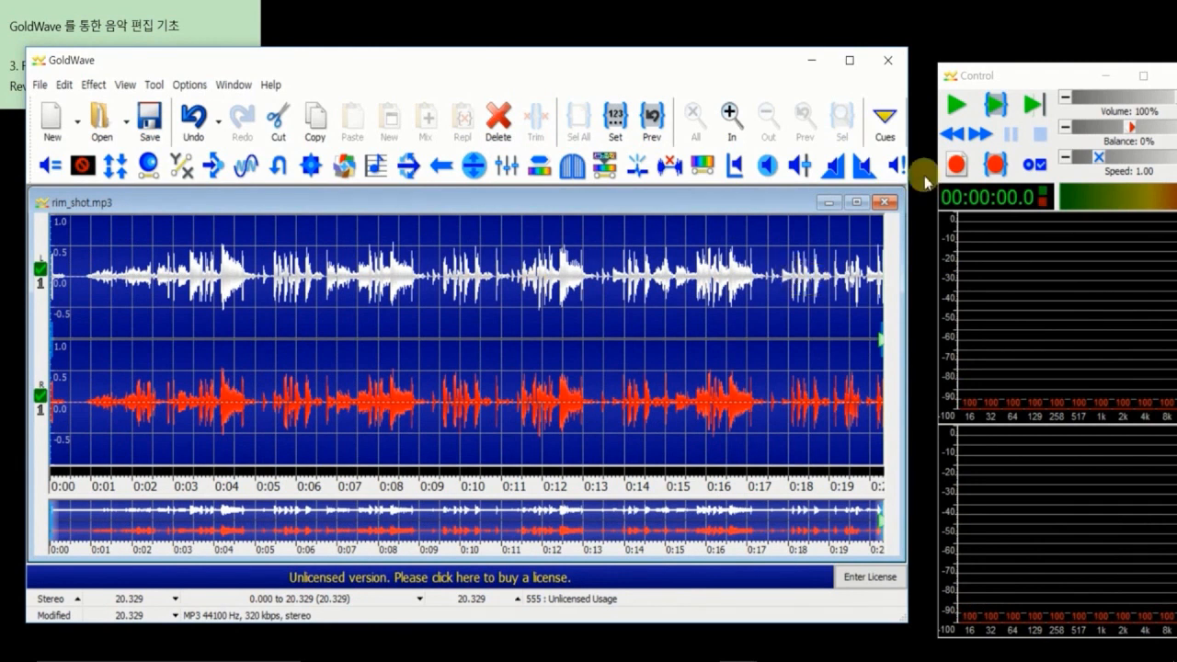
Play the ending of the trimmed rim_shot.mp3 and set the selection start at about 17.885 s
left_click_drag(879, 343, 803, 339)
left_click(1030, 112)
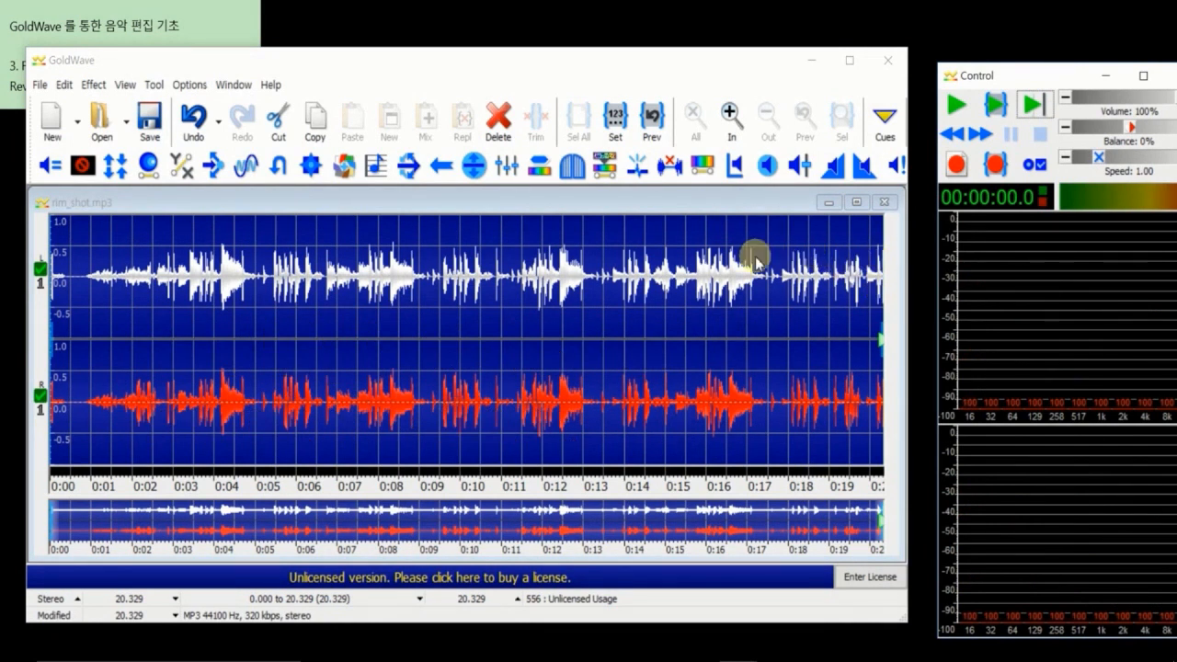
left_click(788, 240)
left_click(784, 241)
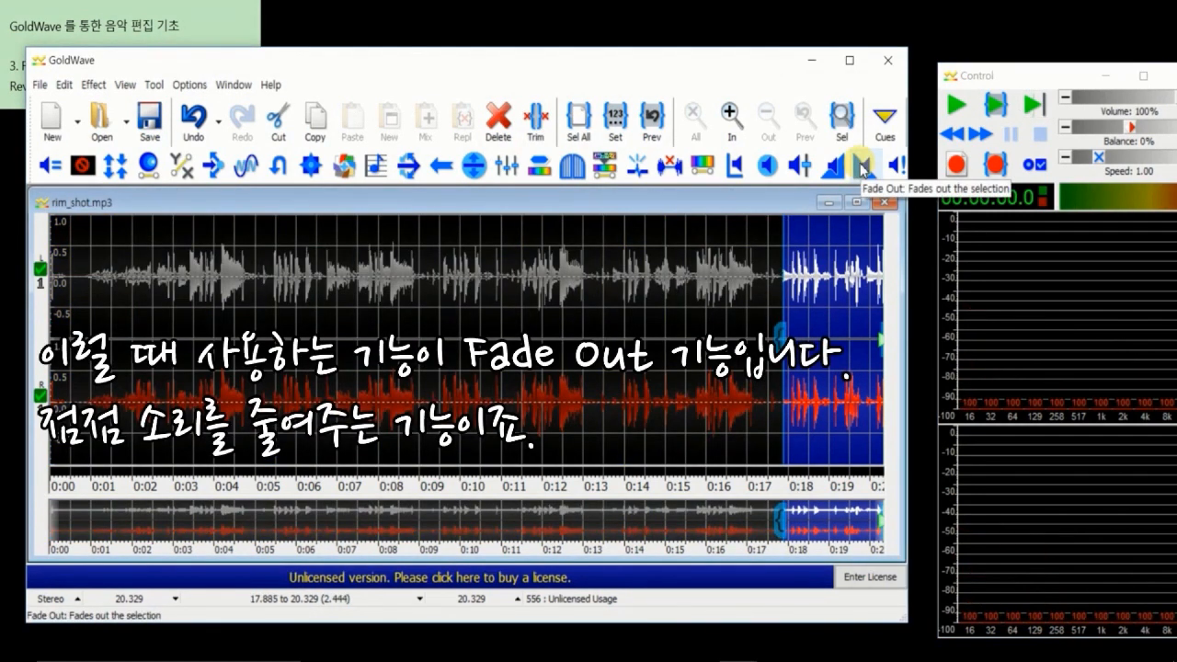
Preview and apply a linear Fade Out with a final volume of -160 dB to the selected ending
left_click(863, 168)
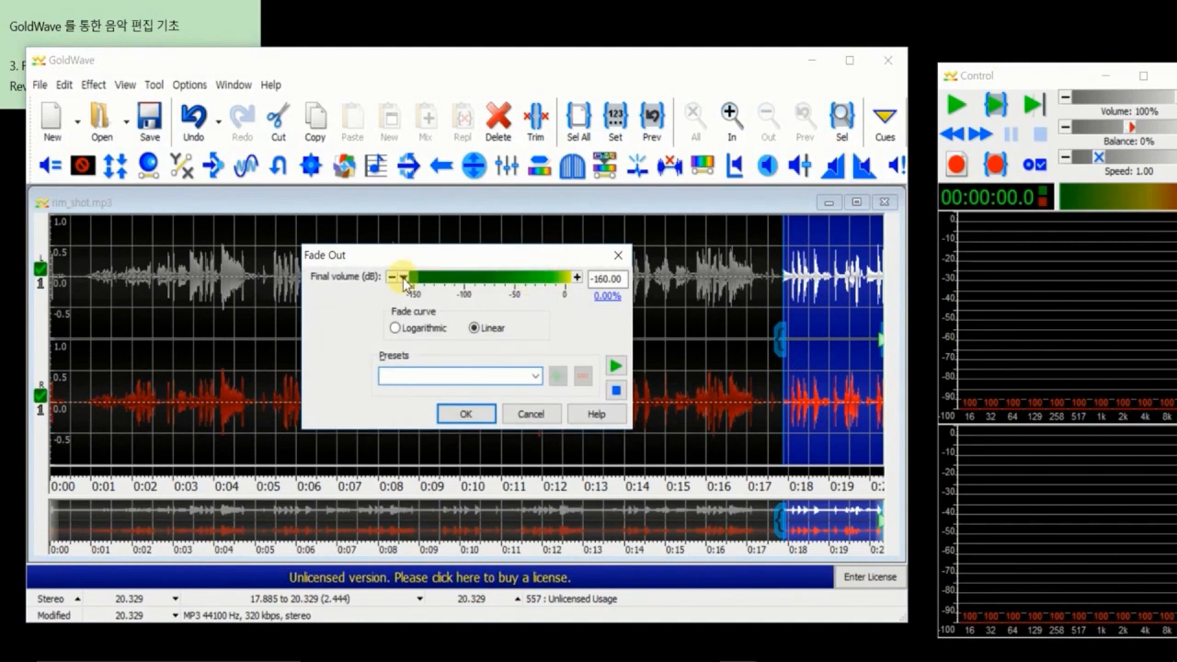
mouse_move(404, 280)
left_mouse_down()
mouse_move(542, 276)
mouse_move(413, 289)
mouse_move(403, 279)
left_mouse_up()
left_click(614, 365)
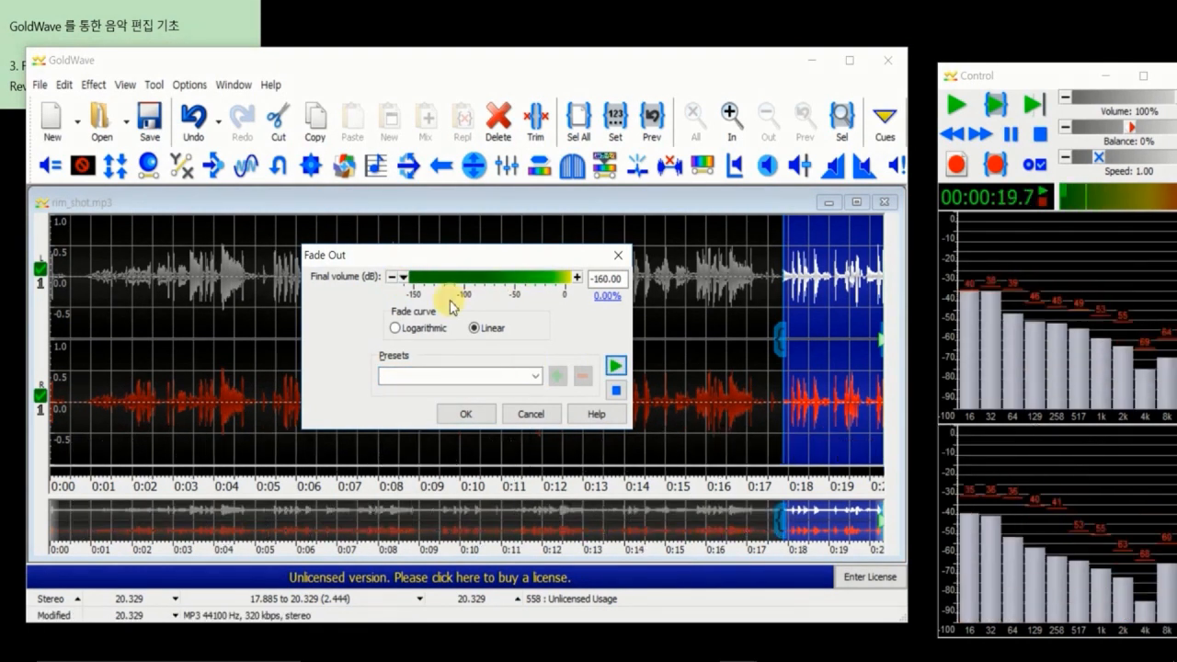
mouse_move(406, 281)
left_mouse_down()
mouse_move(565, 284)
mouse_move(391, 278)
left_mouse_up()
left_click(460, 411)
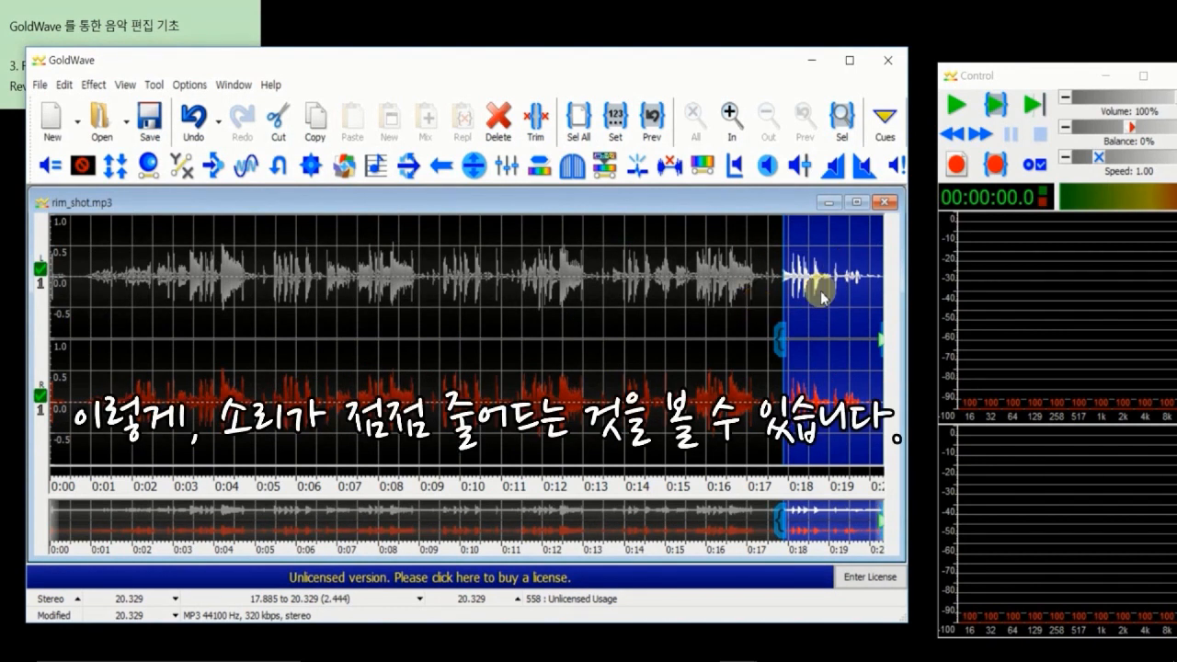
Apply Fade Out again from about 19.017 s to the end, extend the selection start back to about 16.255 s and play it
left_click_drag(782, 329, 830, 326)
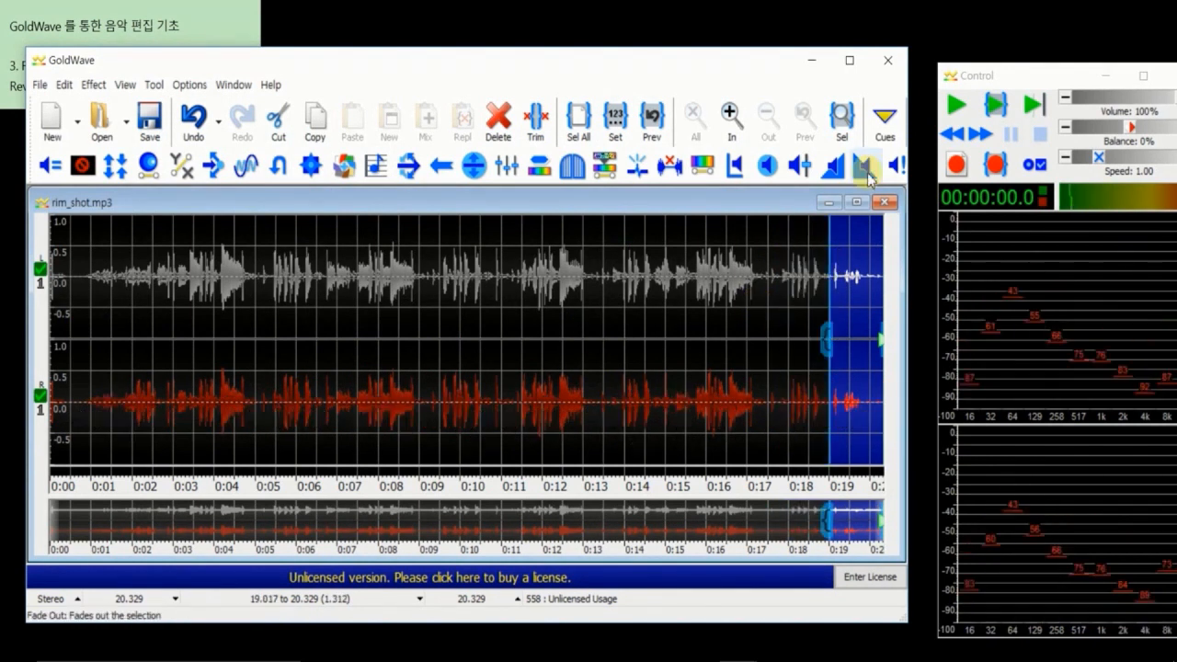
left_click(862, 165)
left_click(460, 410)
mouse_move(824, 326)
left_mouse_down()
mouse_move(771, 301)
mouse_move(716, 301)
left_mouse_up()
left_click(996, 109)
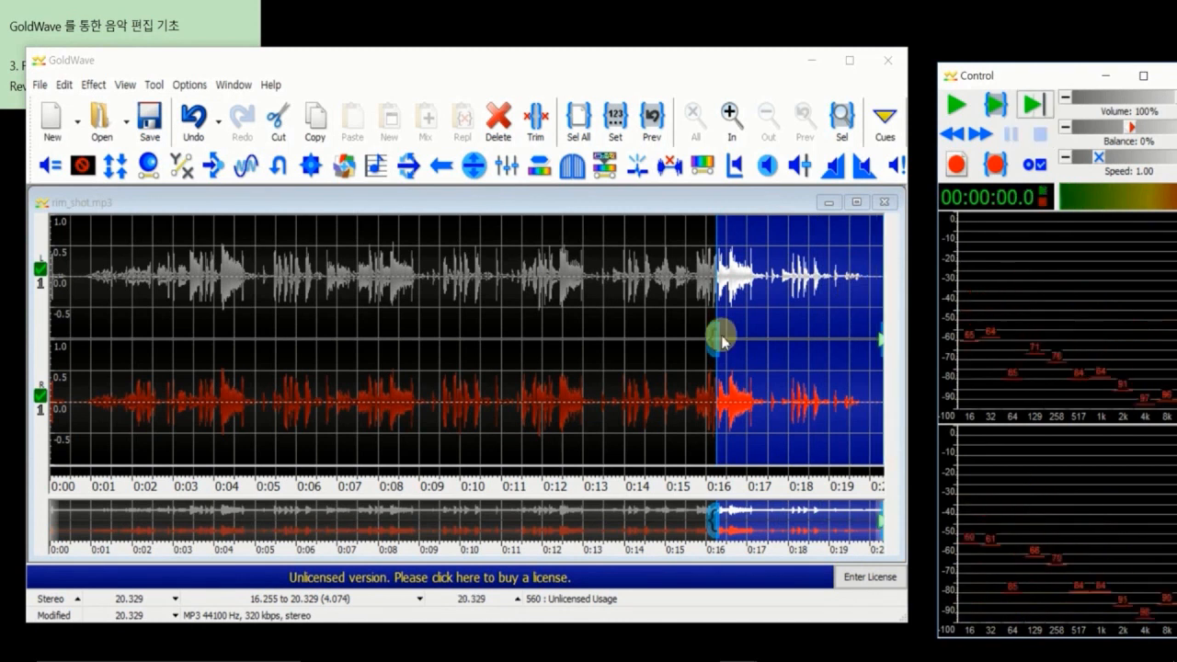
Select the opening of rim_shot.mp3 from 0 to about 3.776 s and play the selection
left_click_drag(716, 338, 51, 317)
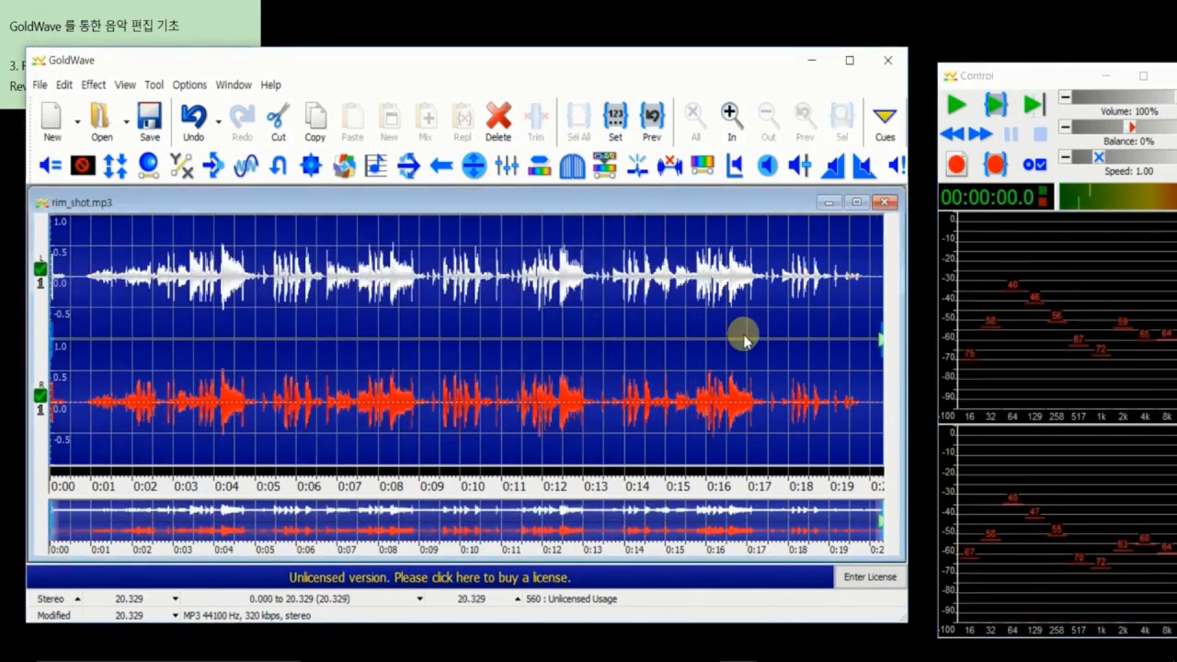
mouse_move(882, 342)
left_mouse_down()
mouse_move(196, 336)
mouse_move(207, 337)
left_mouse_up()
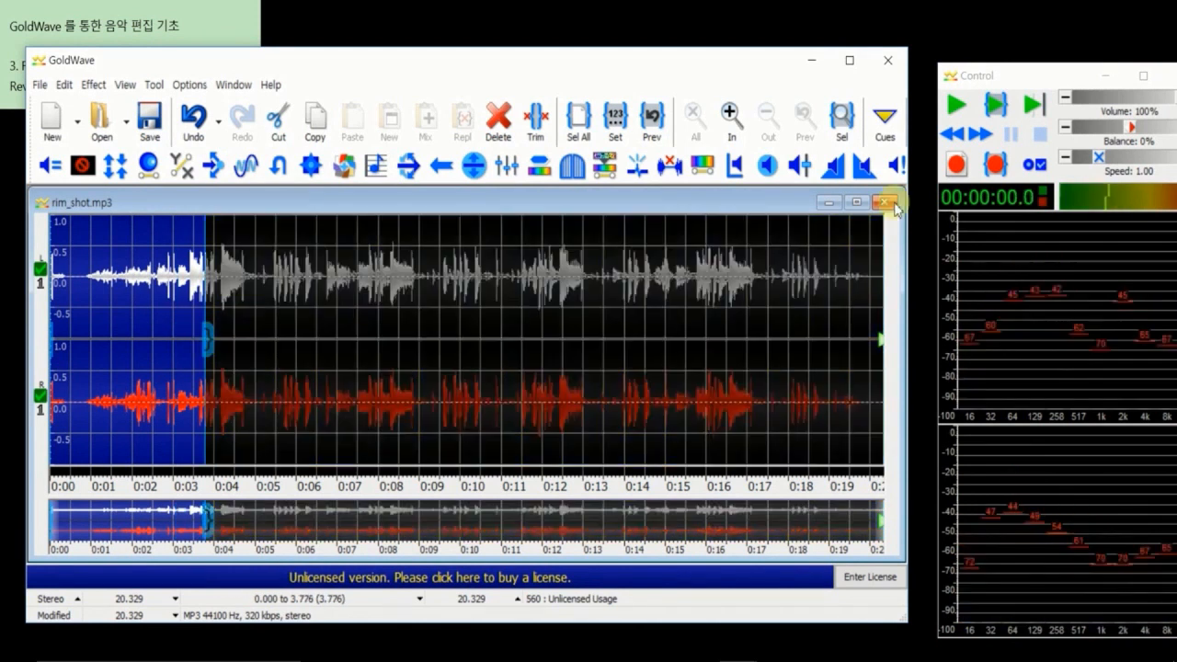
left_click(995, 105)
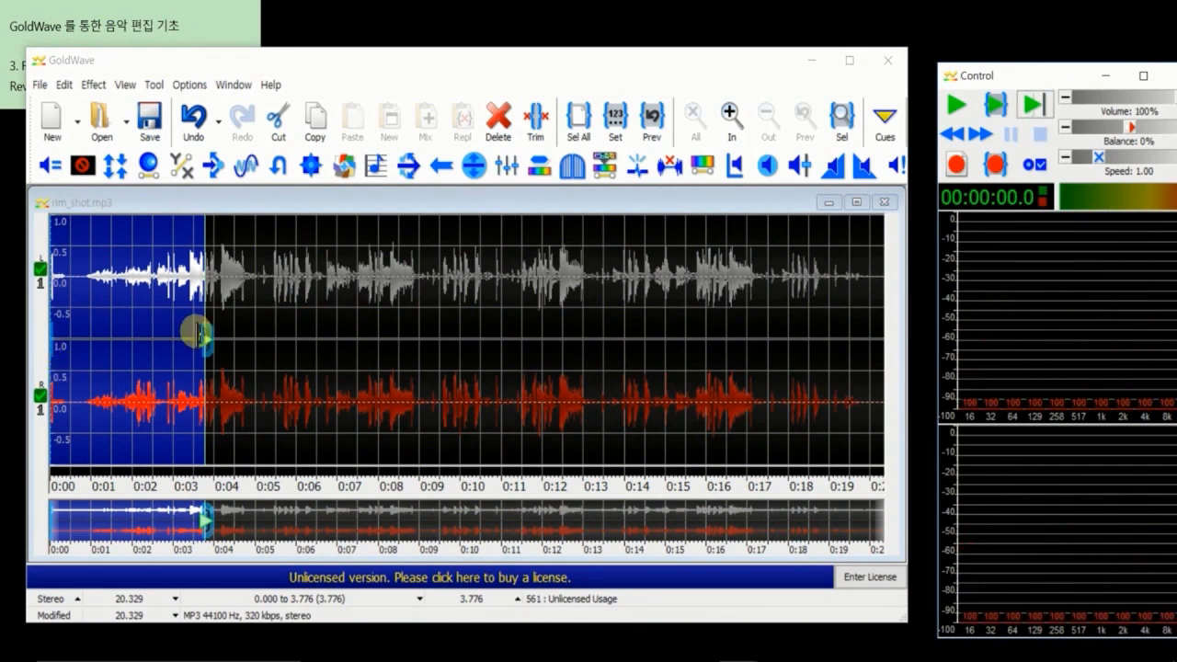
Mute the opening of the sound up to about 0.874 s, then extend the selection to about 5.803 s and play it
left_click_drag(201, 333, 86, 341)
left_click(992, 110)
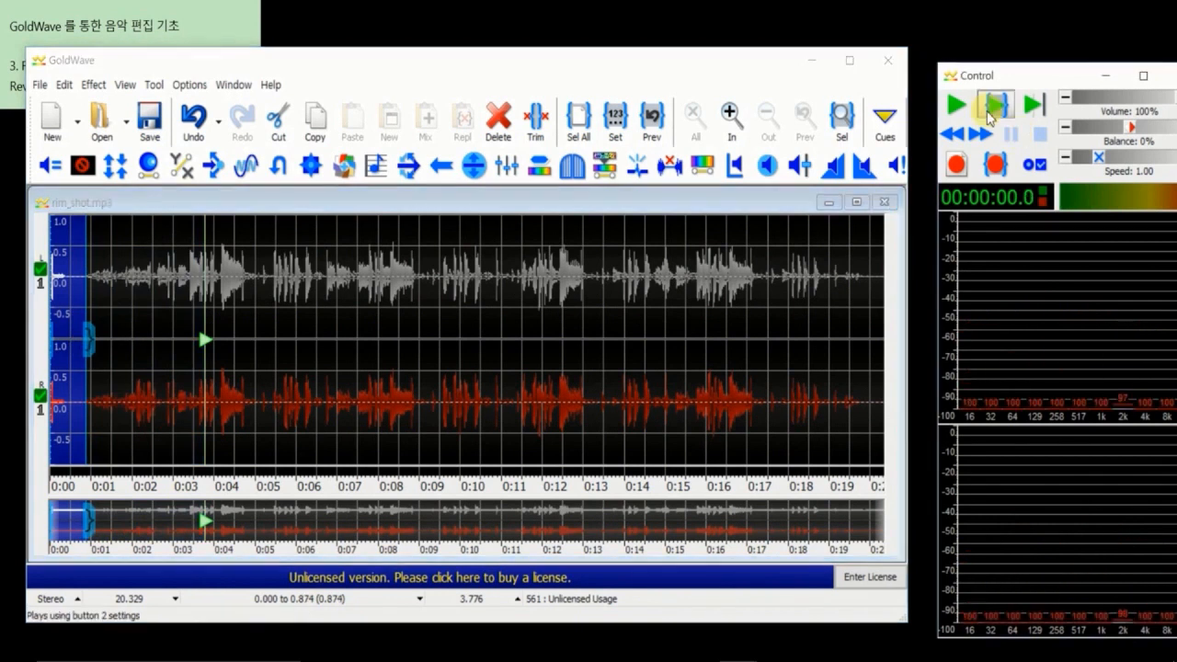
right_click(77, 300)
mouse_move(168, 487)
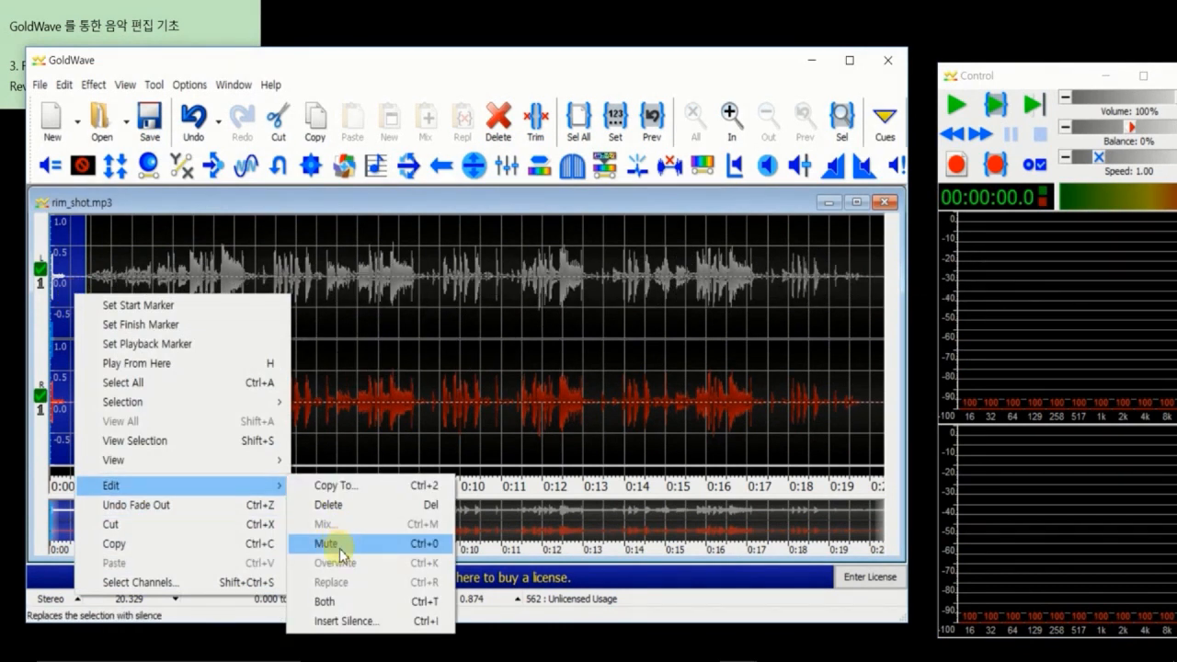
left_click(341, 549)
left_click_drag(90, 341, 287, 342)
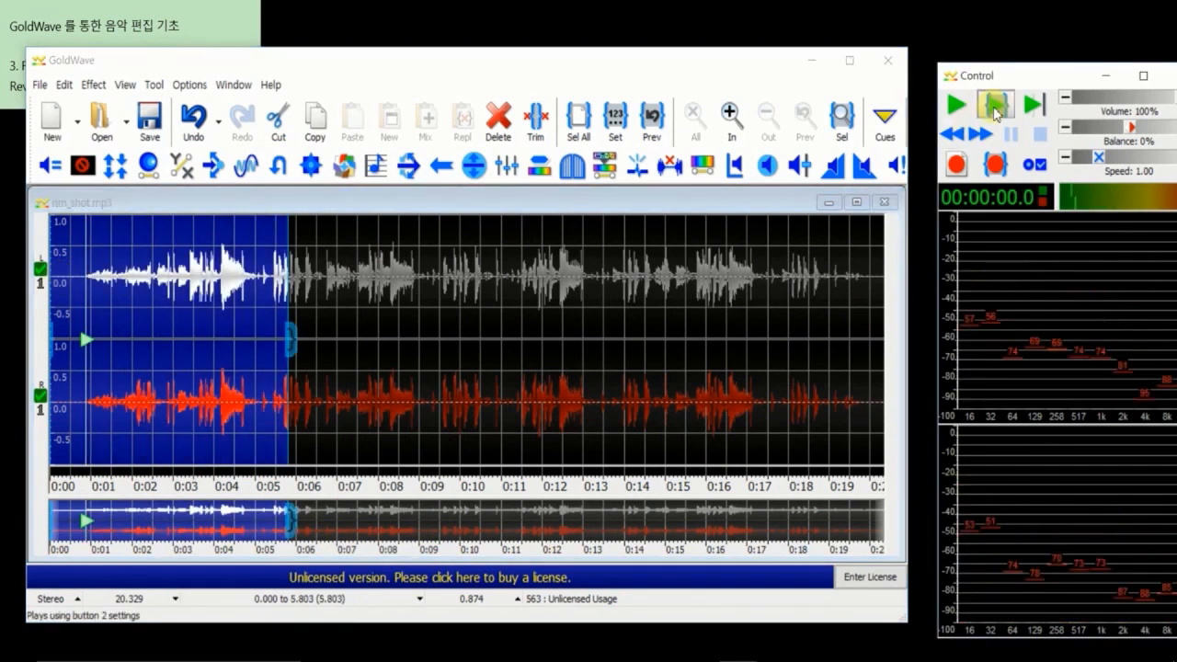
key("space")
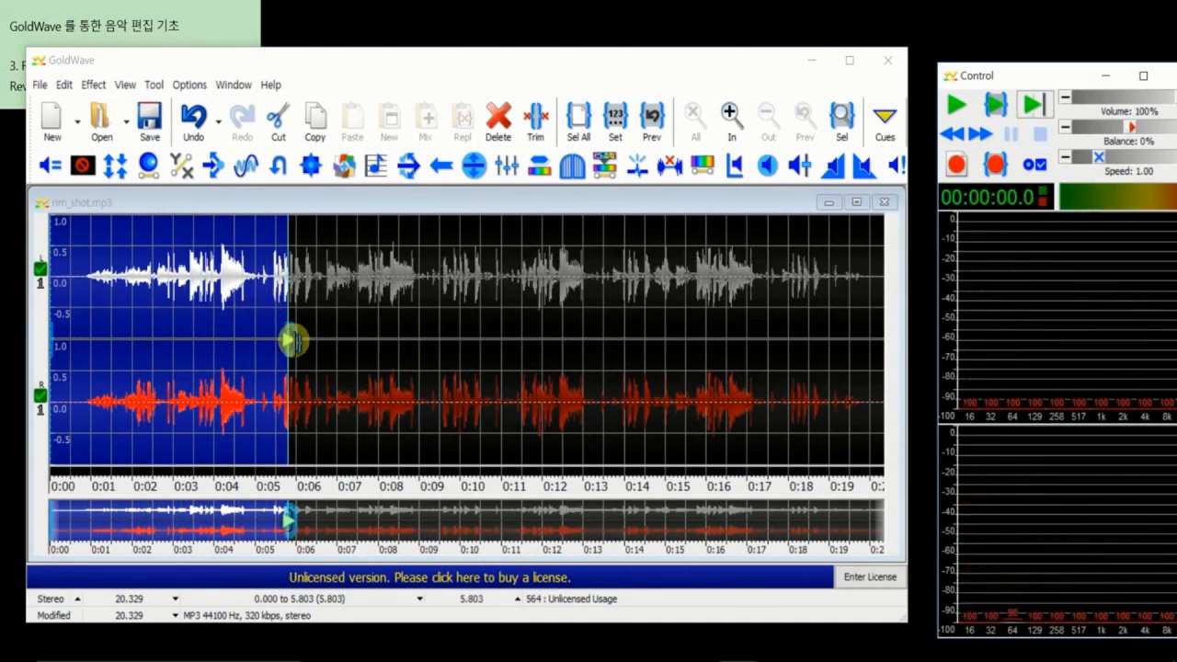
Apply a linear Fade In with an initial volume of -160 dB from 0 to about 3.736 s and play the whole sound
left_click_drag(289, 336, 203, 341)
left_click(831, 167)
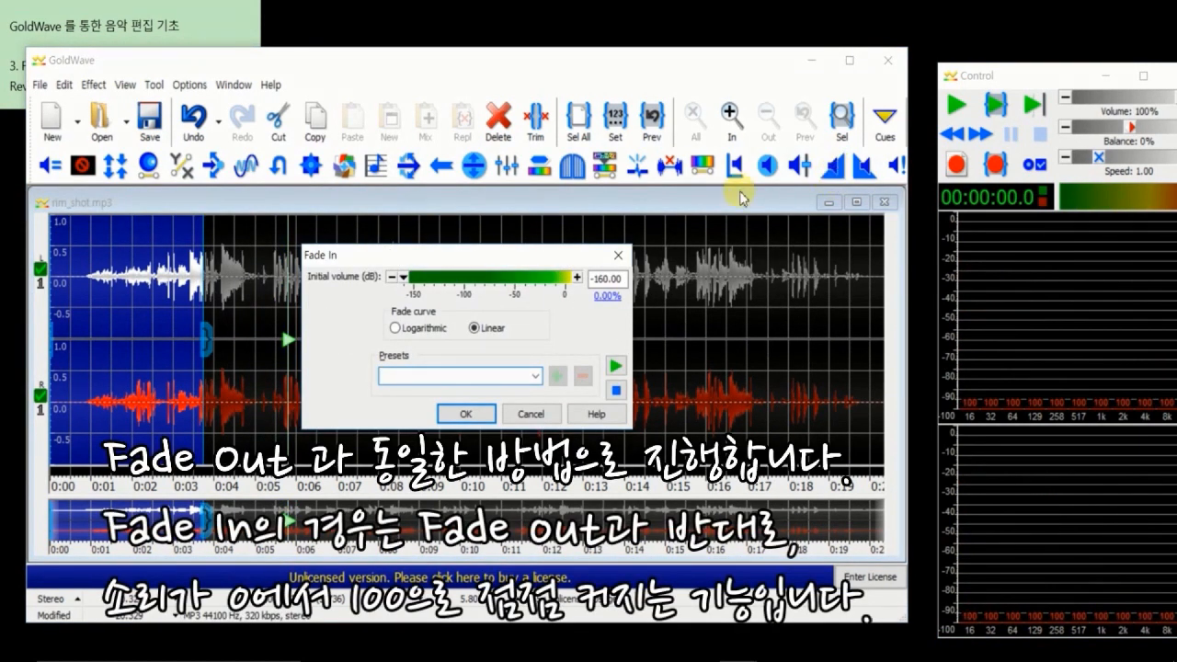
left_click(464, 413)
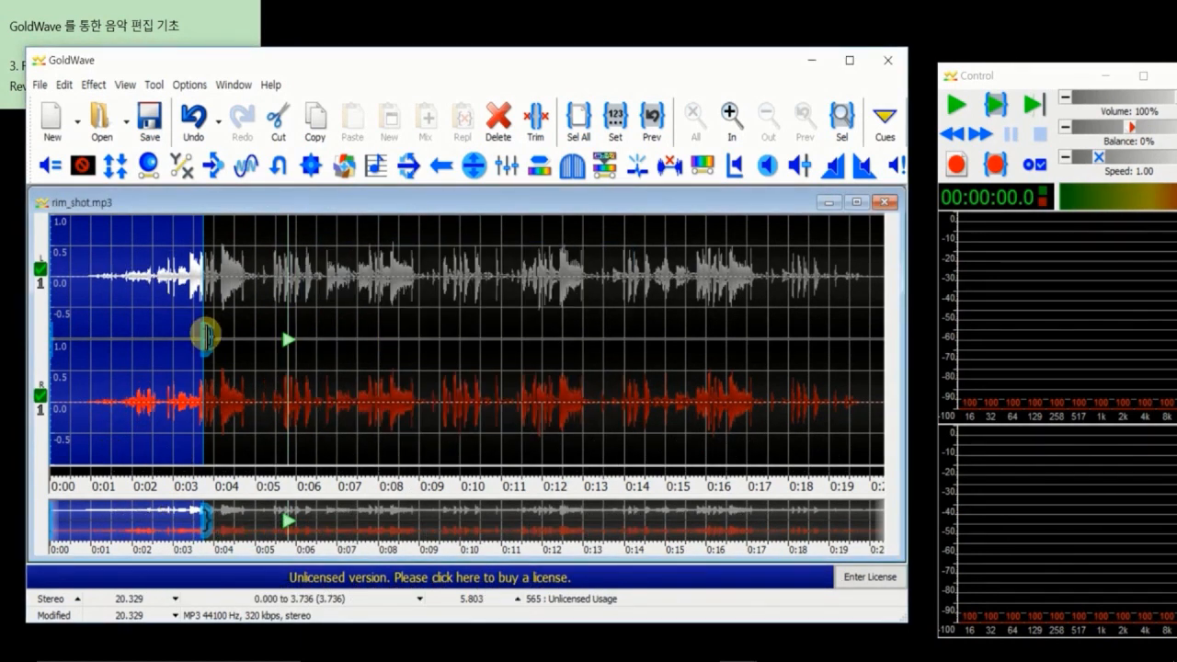
left_click_drag(207, 336, 887, 331)
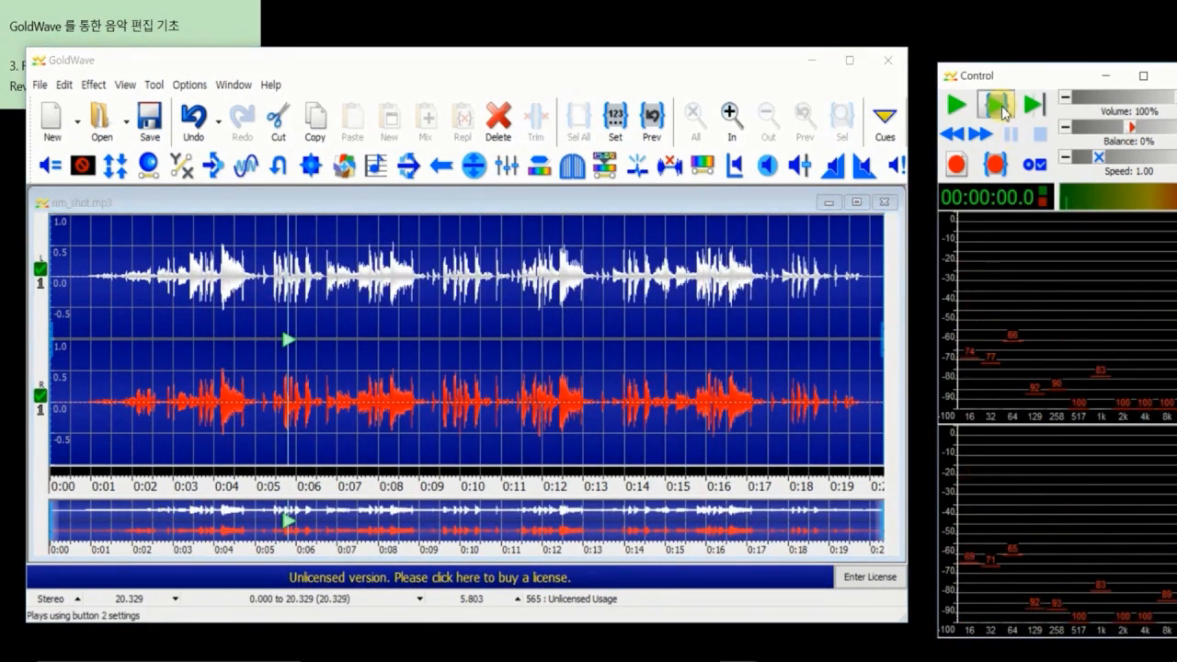
left_click(1000, 107)
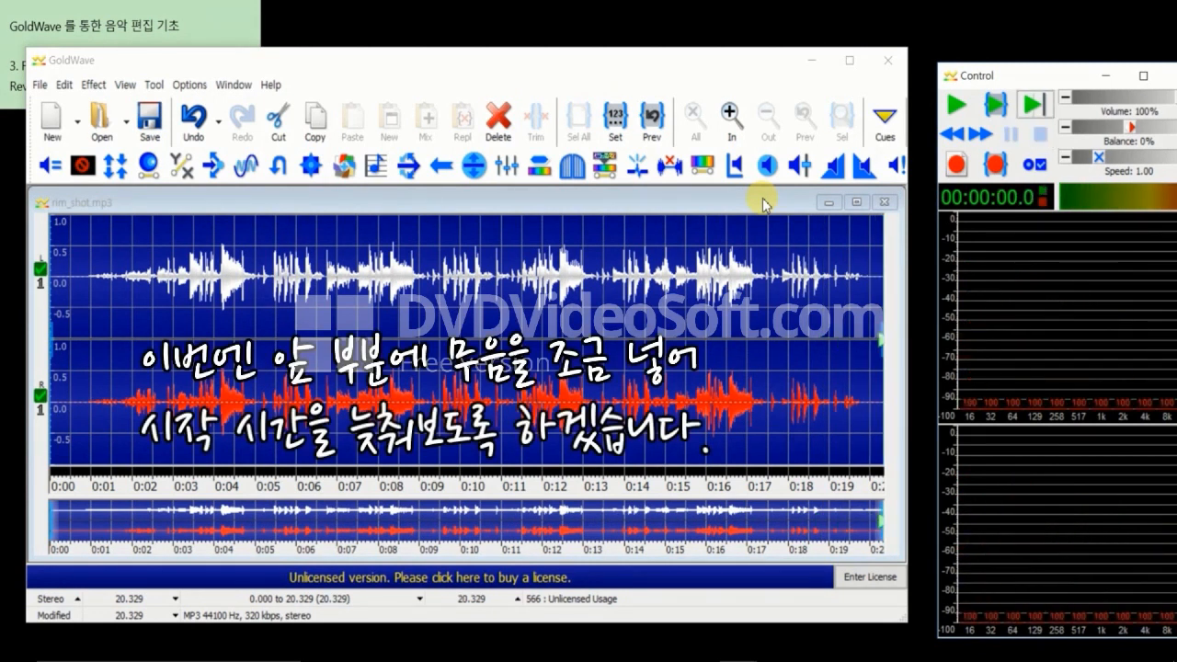
Insert 5 seconds of silence at the very beginning of rim_shot.mp3
left_click(312, 200)
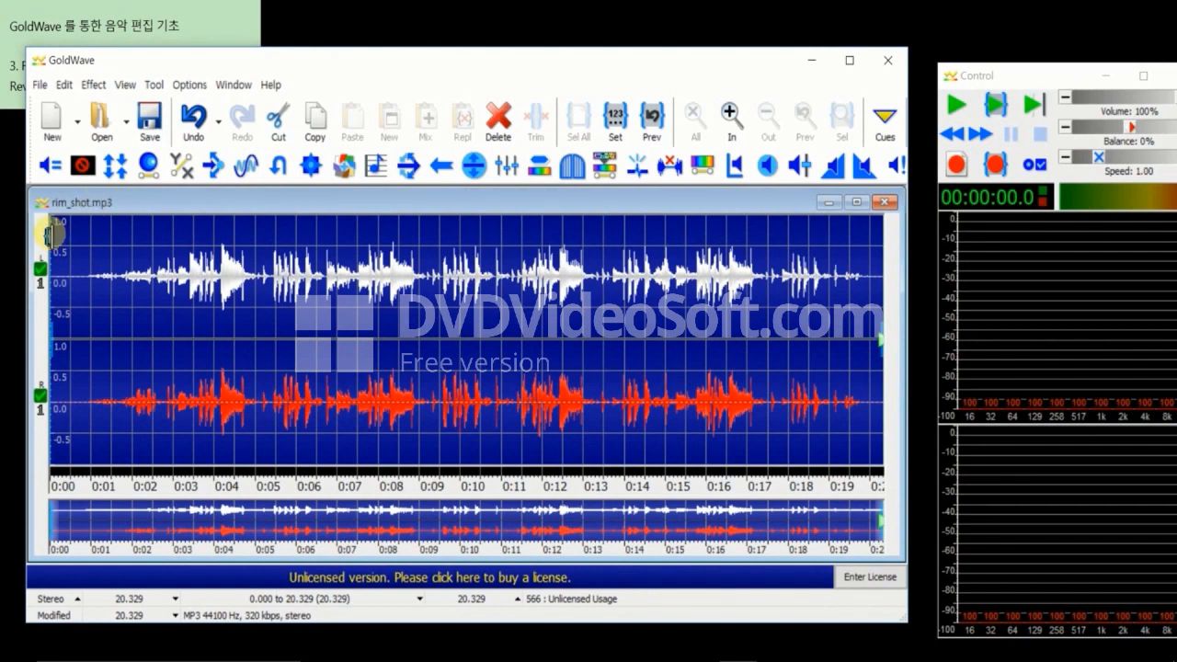
right_click(55, 241)
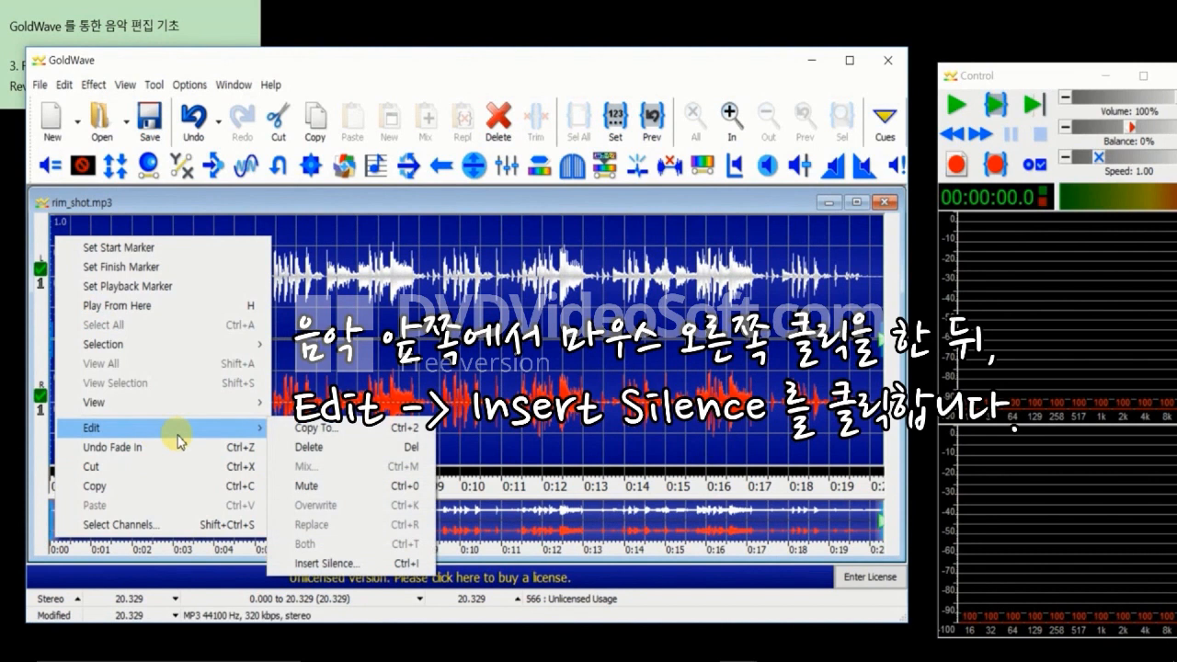
left_click(352, 562)
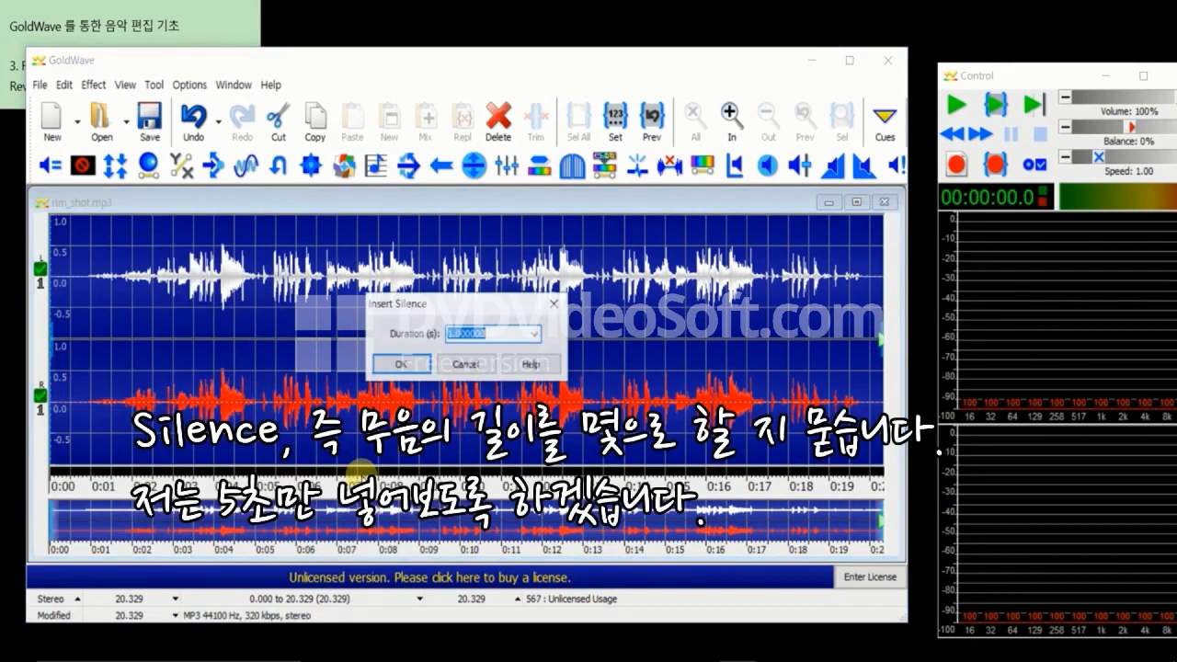
left_click(533, 334)
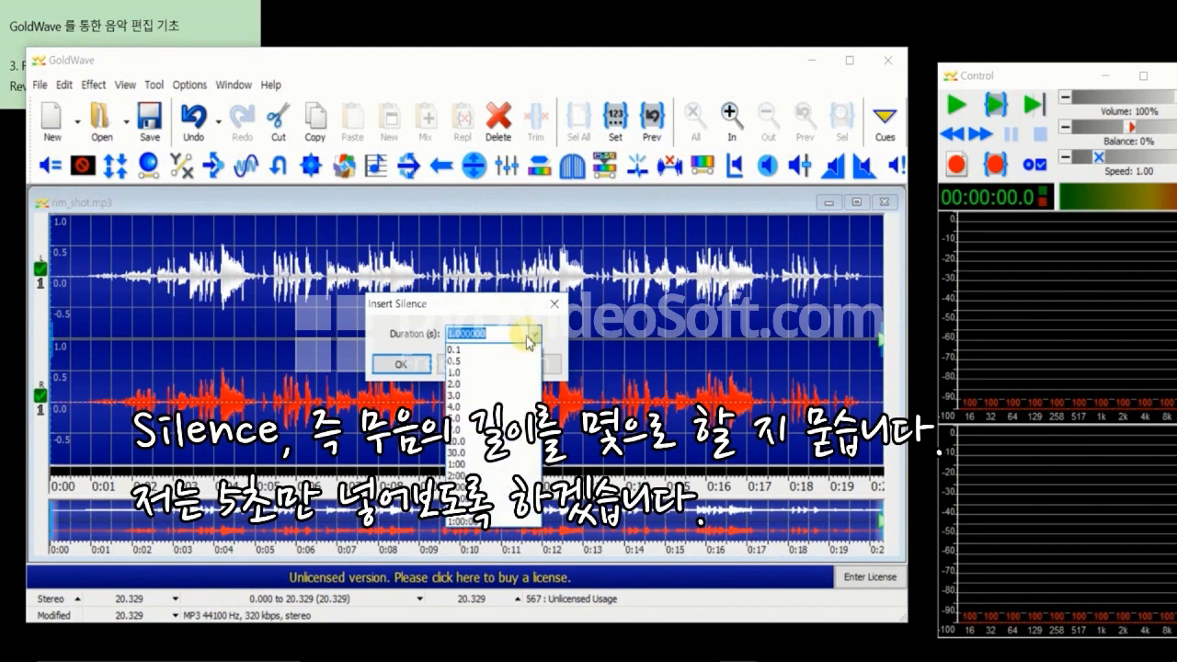
left_click(476, 418)
left_click(405, 364)
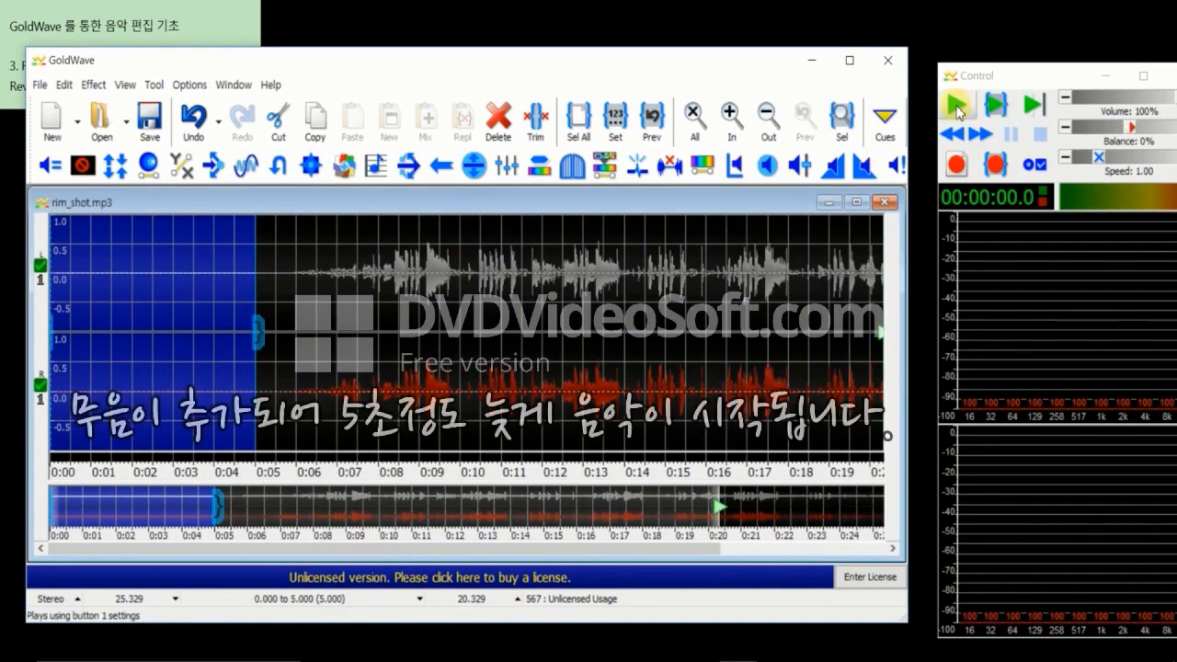
Play the sound from the beginning, stop at about 15.75 s and select the entire 25.329 s sound
key("space")
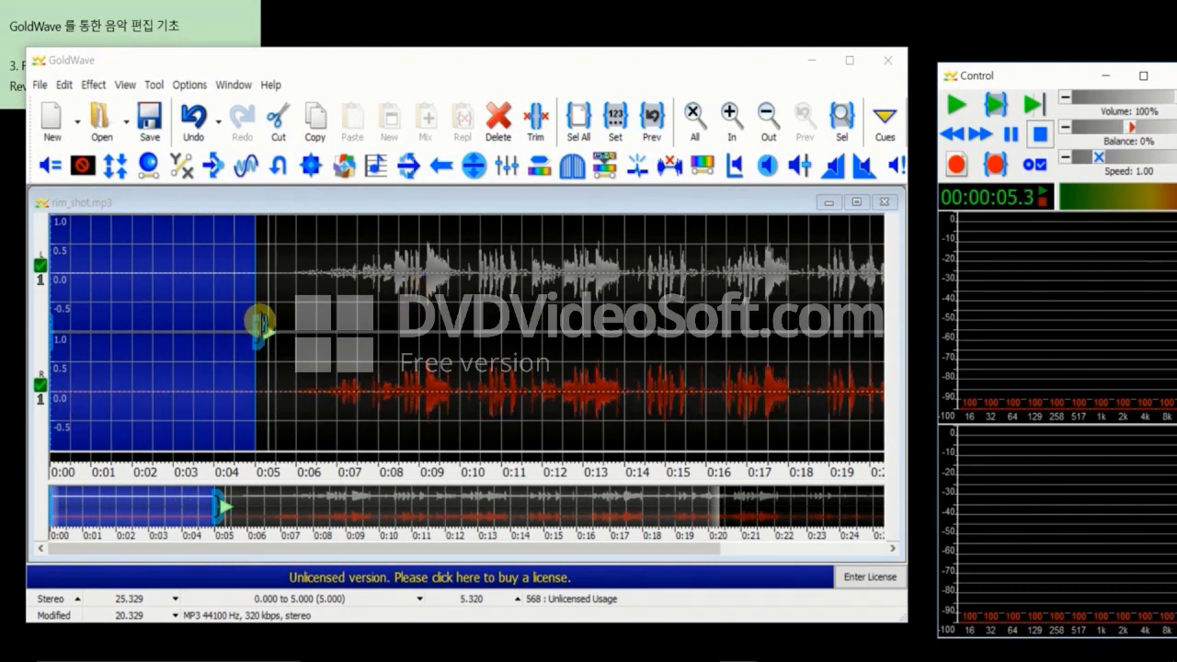
left_click(1039, 134)
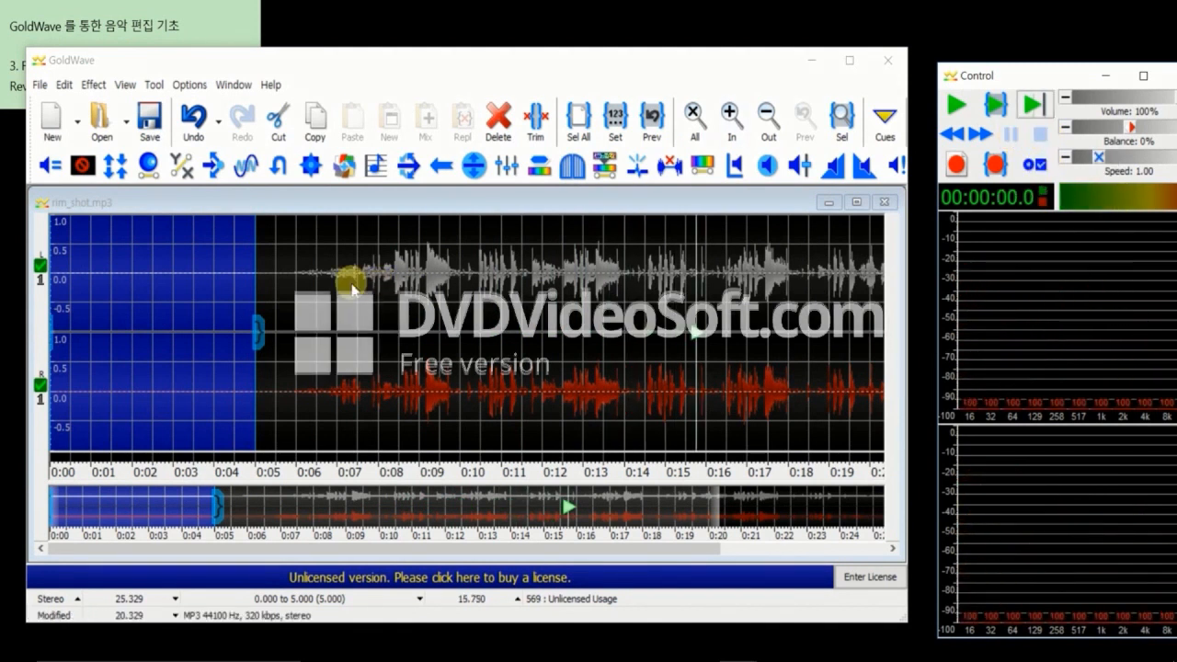
left_click(257, 335)
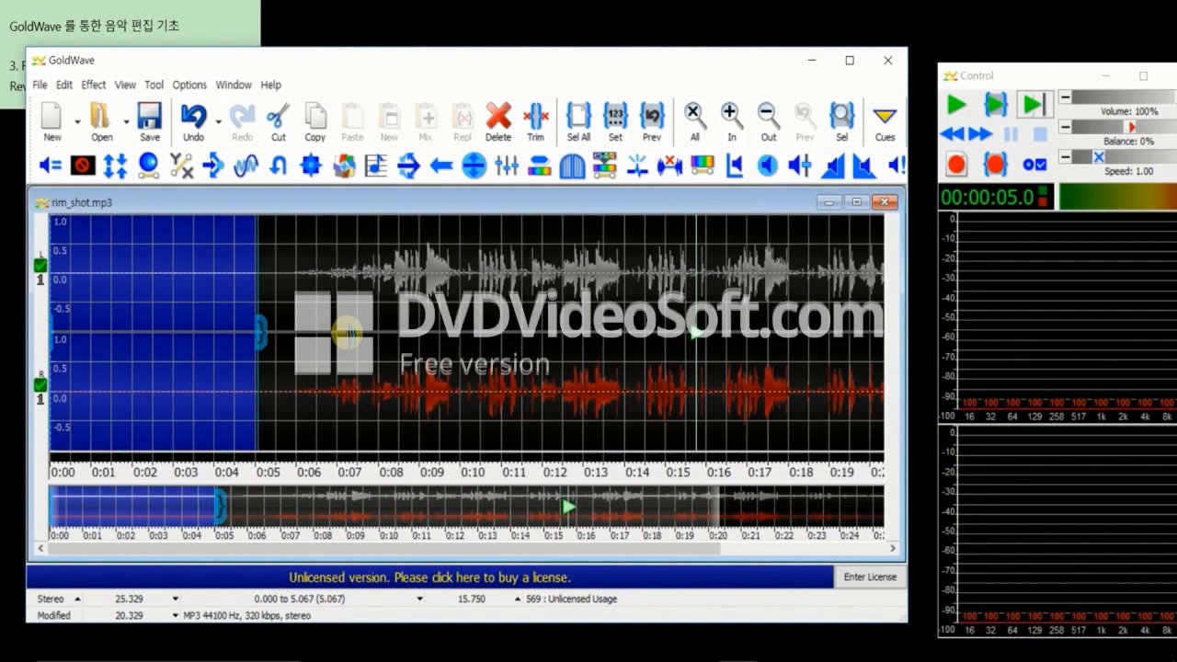
left_click_drag(347, 333, 923, 317)
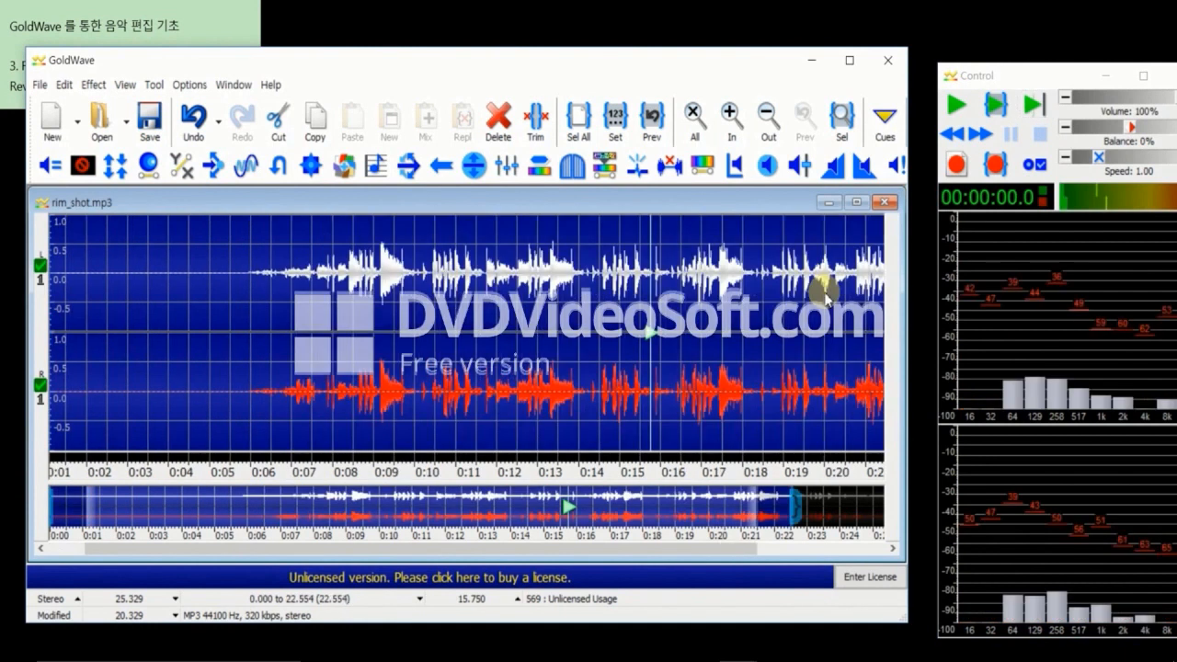
left_click(579, 120)
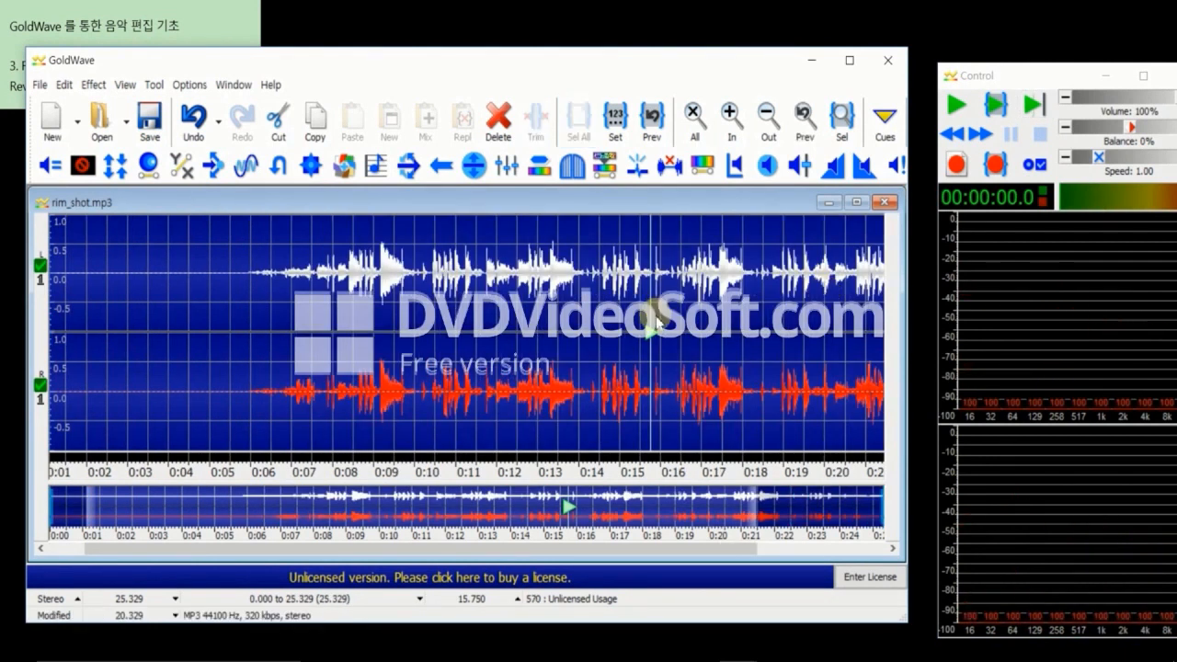
key("alt")
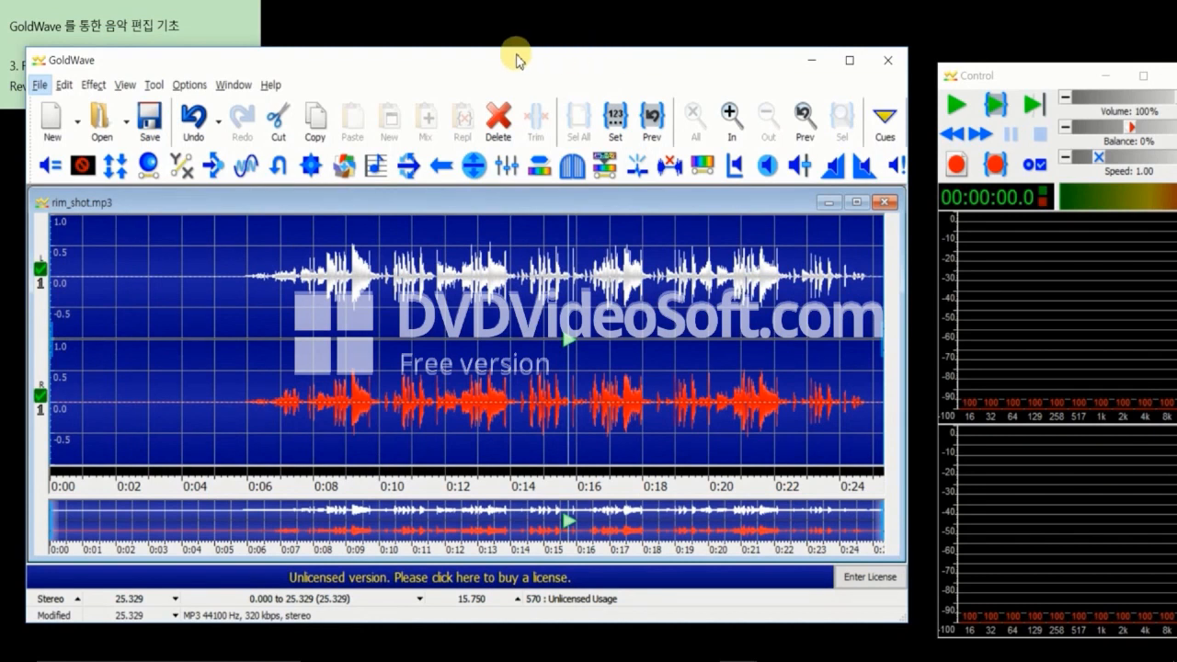
Close rim_shot.mp3 without saving the changes and open 안녕하세요.mp3
left_click_drag(399, 65, 561, 62)
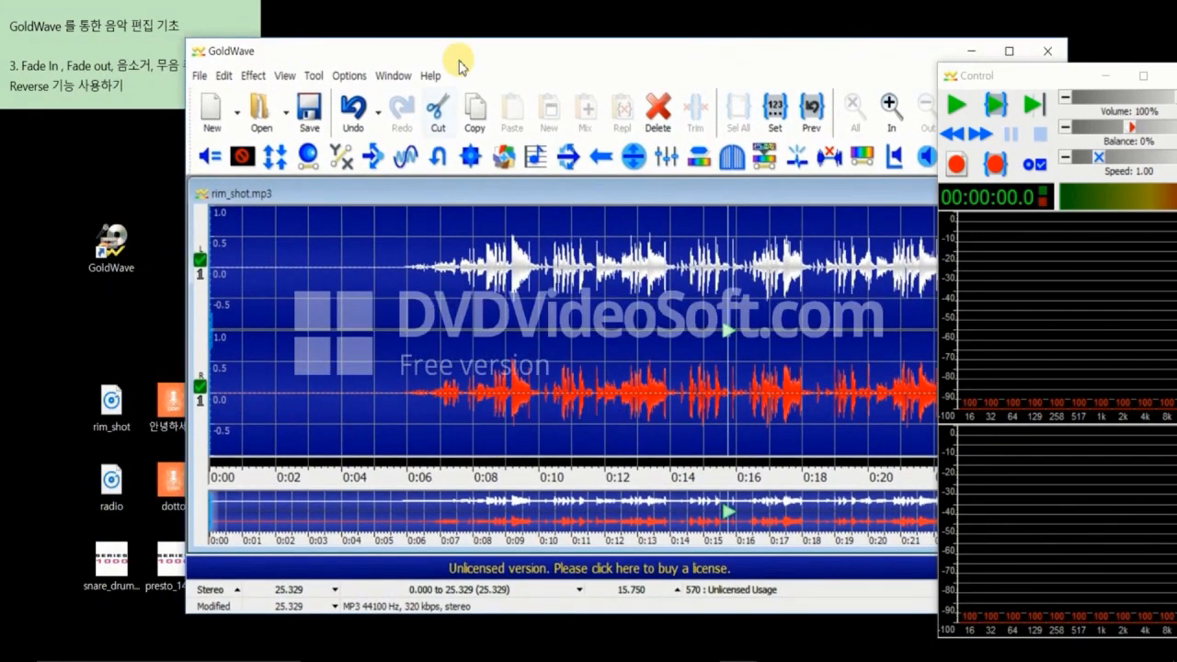
left_click_drag(459, 63, 392, 108)
left_click(895, 212)
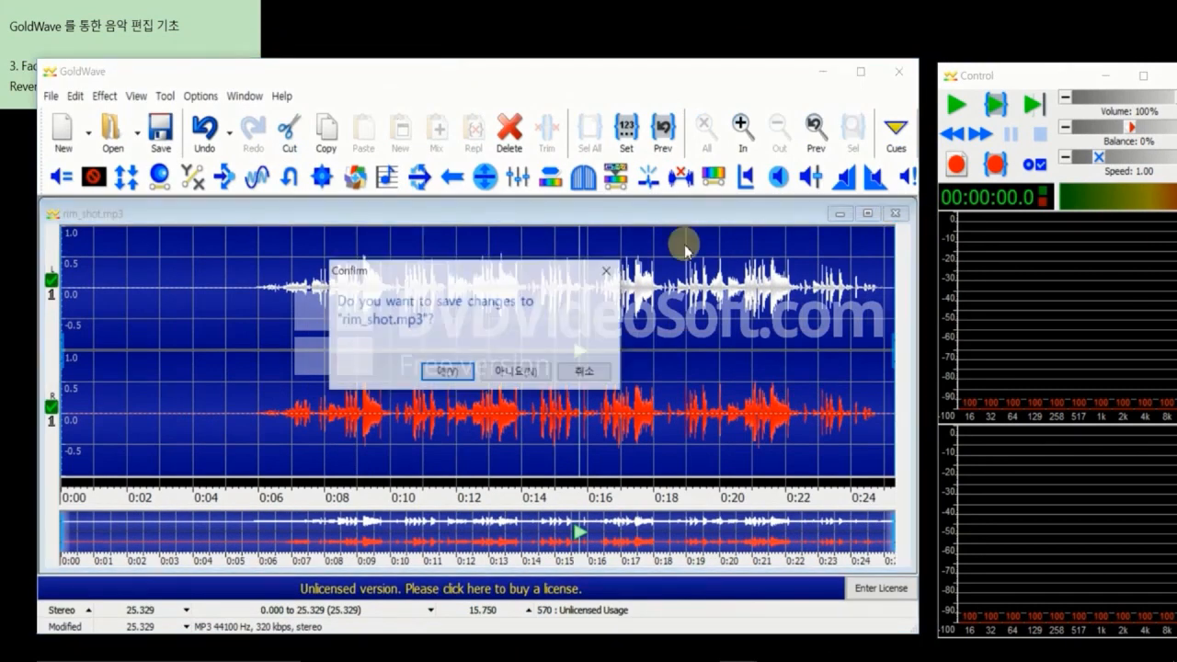
left_click(513, 377)
left_click_drag(433, 71, 690, 40)
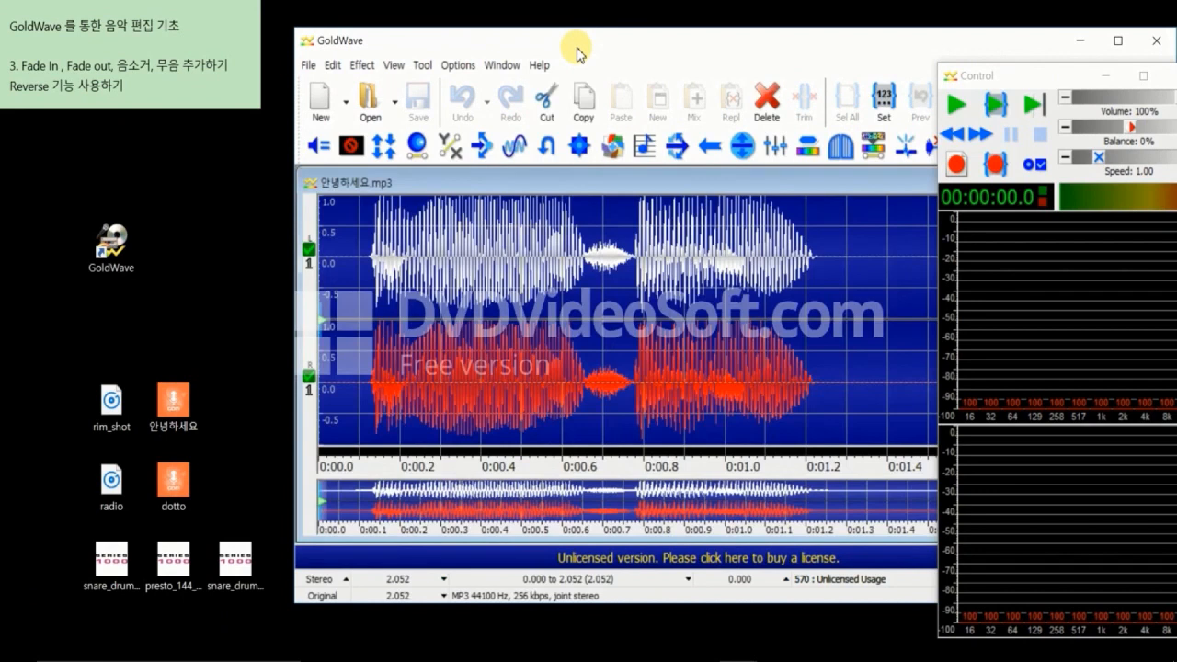
left_click_drag(578, 48, 319, 77)
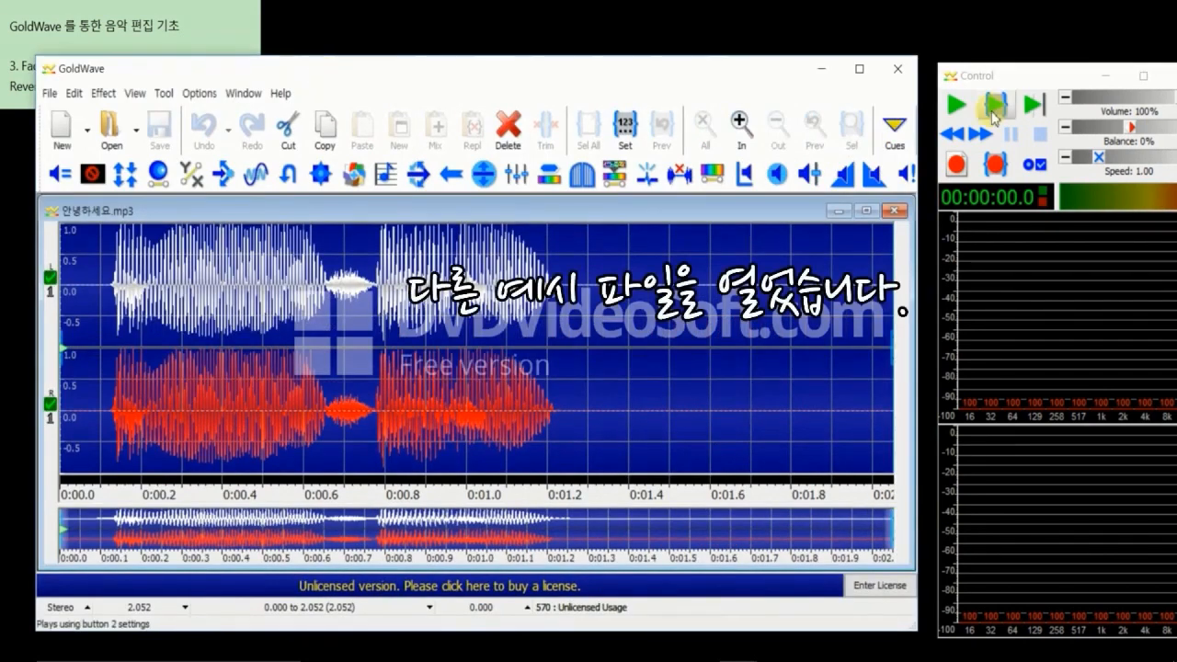
Play 안녕하세요.mp3 and trim it to a selection from the beginning to about 1.446 s, cutting the silent ending
left_click(993, 108)
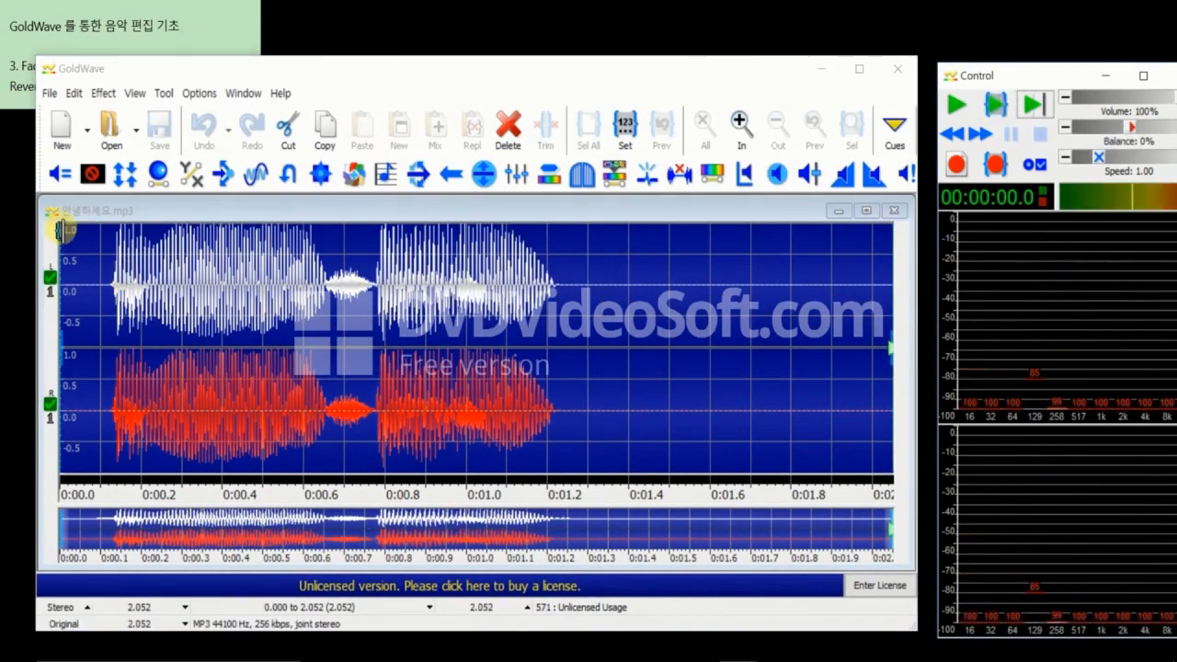
left_click_drag(62, 233, 644, 310)
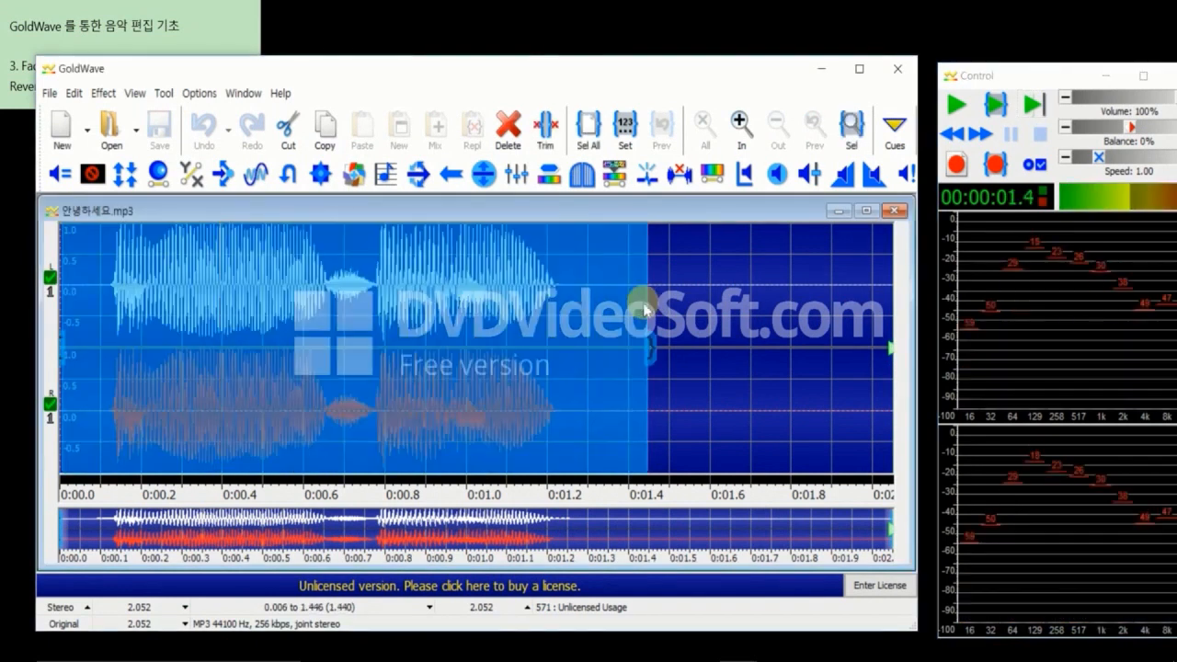
left_click(545, 129)
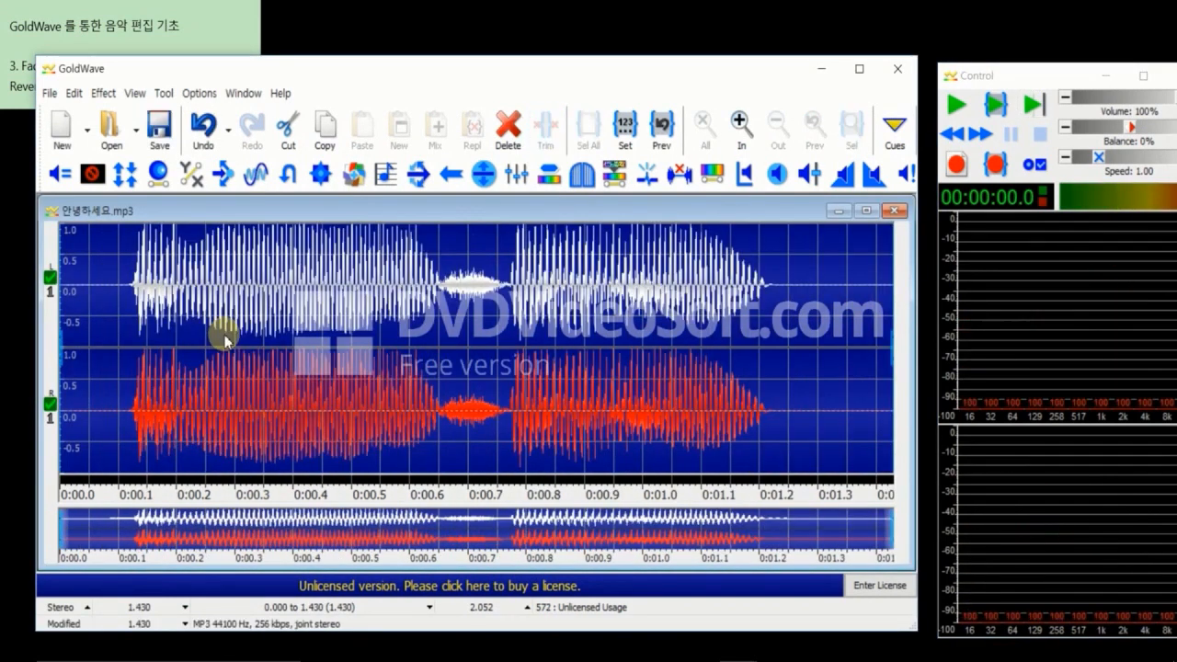
Play the trimmed sound and select all of it
left_click(225, 338)
key("space")
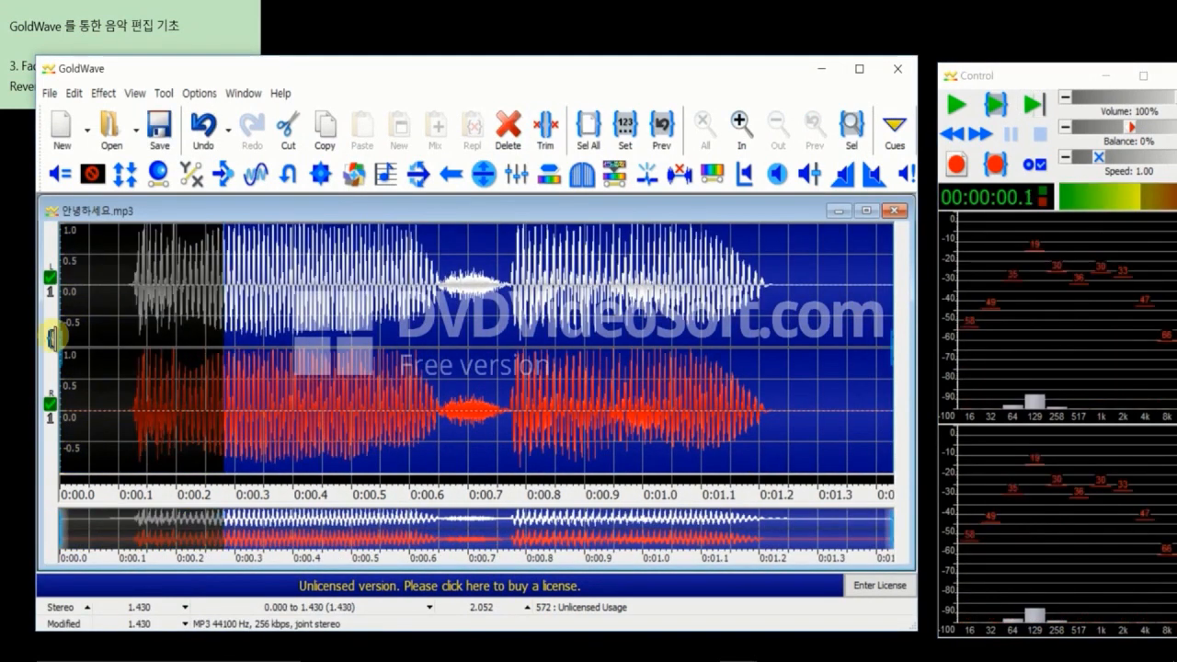
double_click(149, 298)
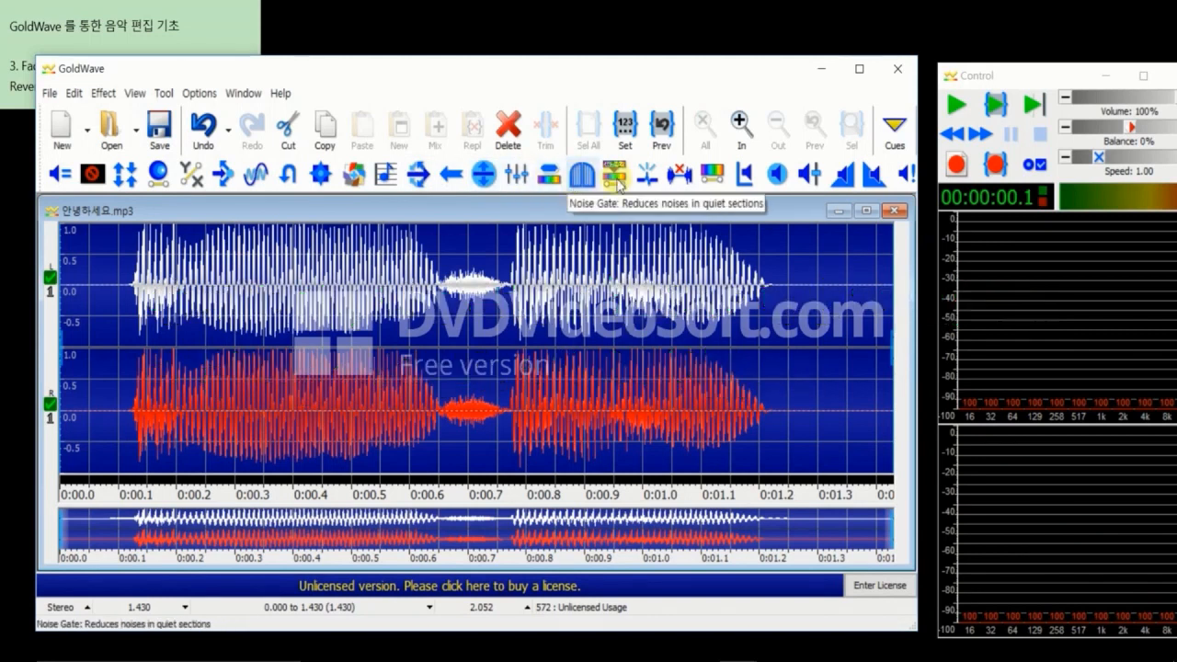
Try the Mechanize effect at 100 Hz with a sine modulator on the sound, play it and undo the effect
left_click(320, 175)
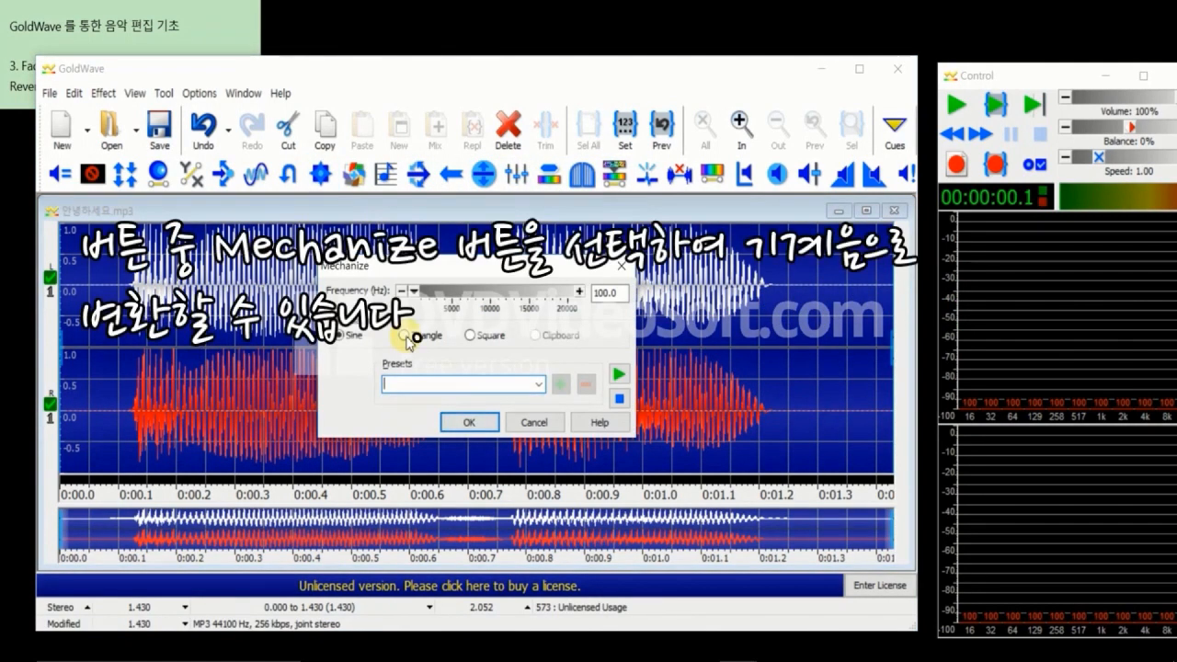
left_click(469, 423)
key("space")
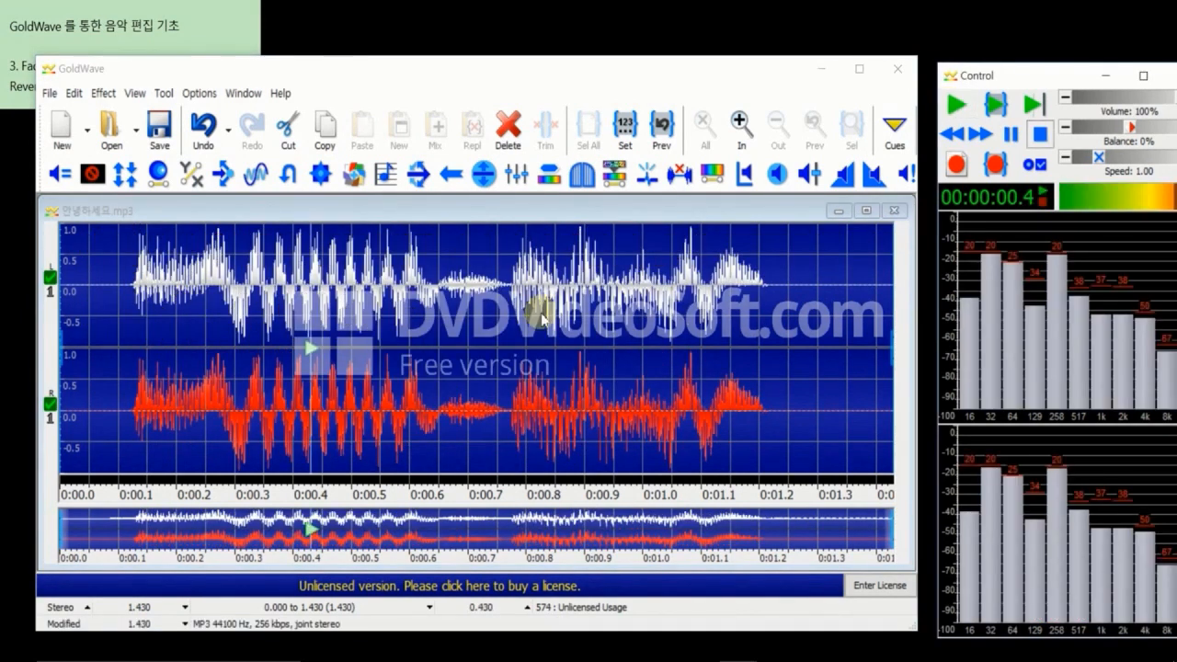
left_click(203, 125)
Preview the Mechanize effect at 100 Hz on the sound with the triangle modulator and with the square modulator
left_click(318, 175)
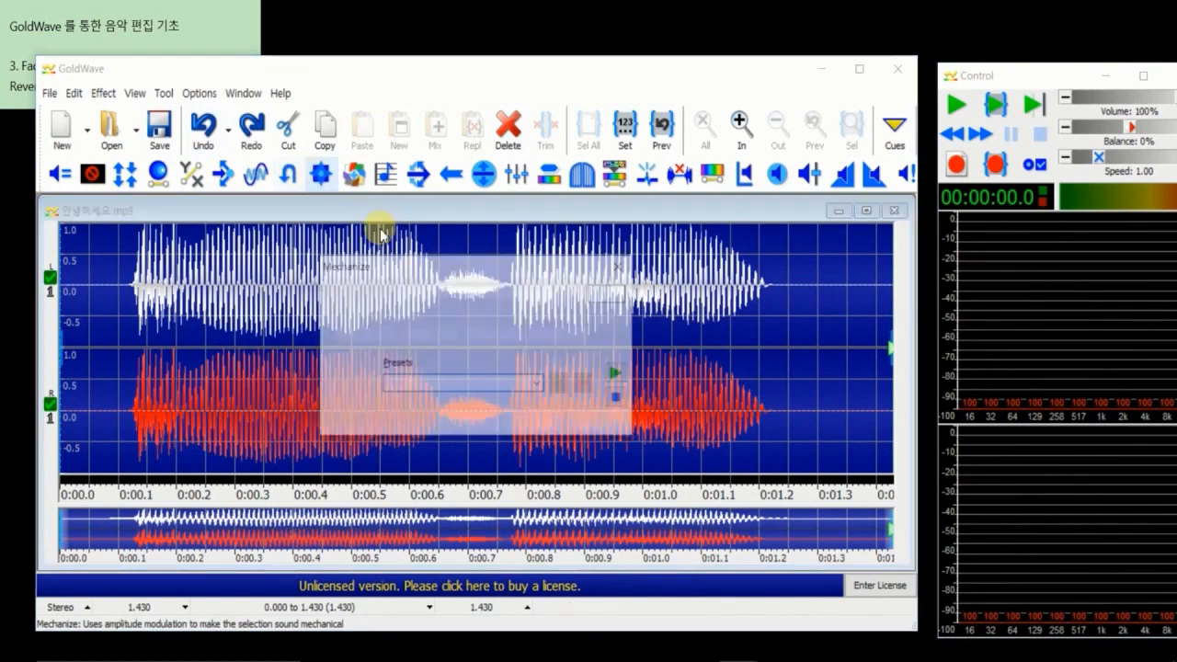
left_click(409, 334)
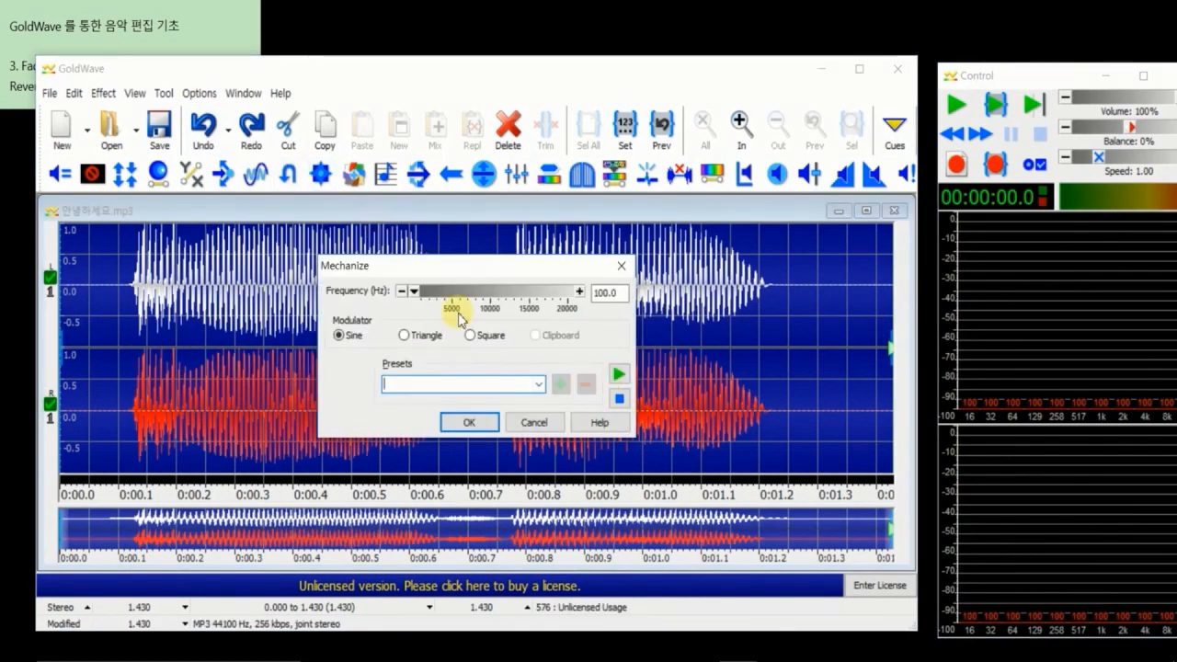
left_click(616, 375)
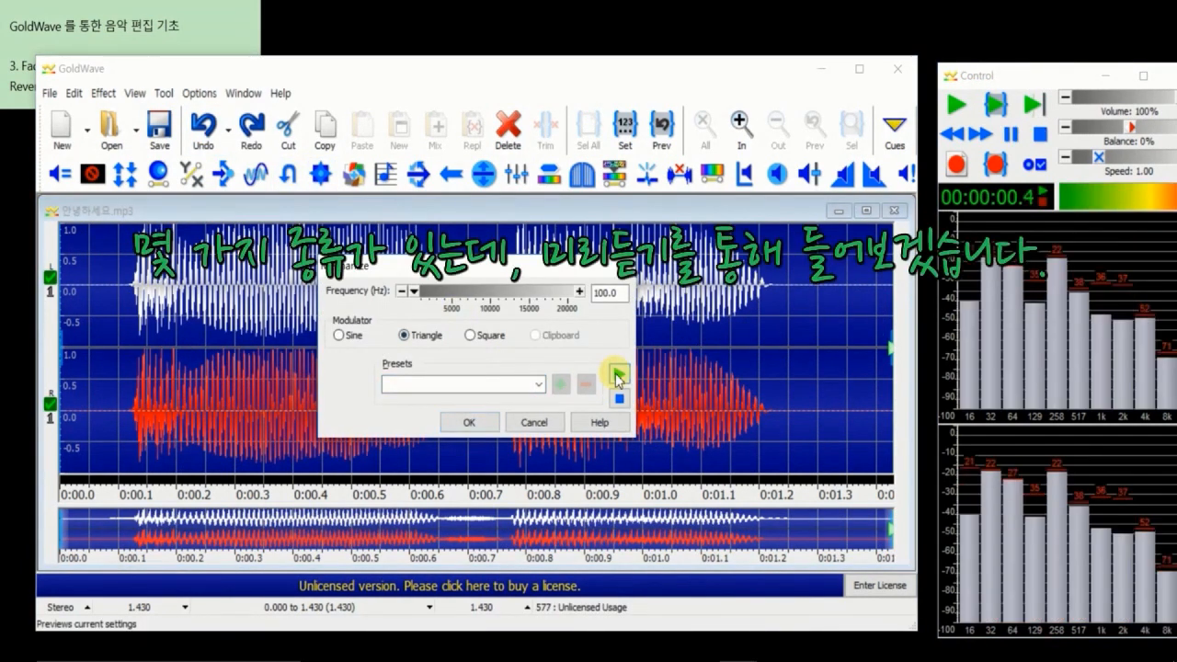
left_click(515, 336)
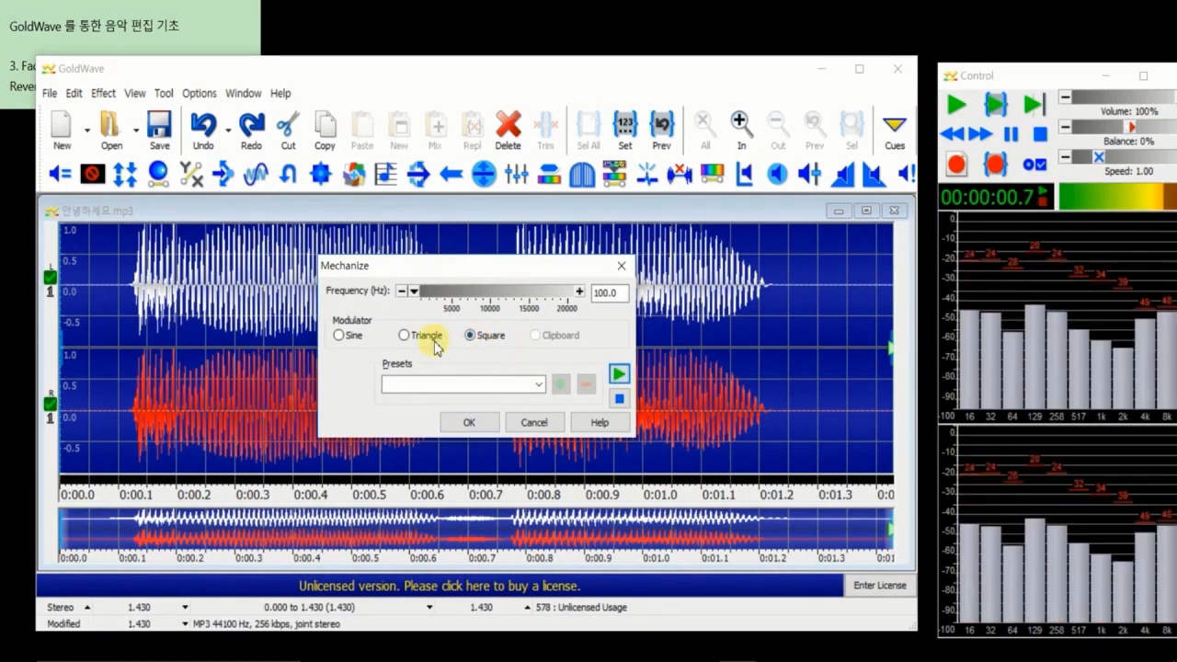
Preview Mechanize with a sine modulator at about 6842 Hz, and cancel the effect
left_click(339, 335)
left_click_drag(413, 298, 466, 293)
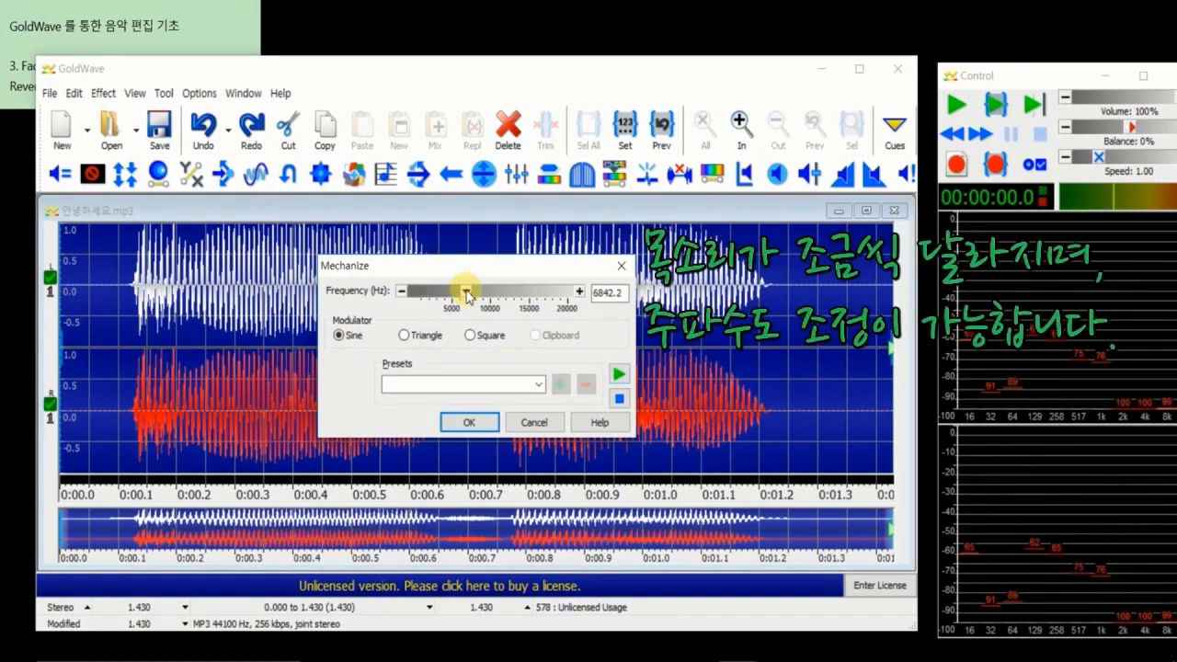
left_click(618, 373)
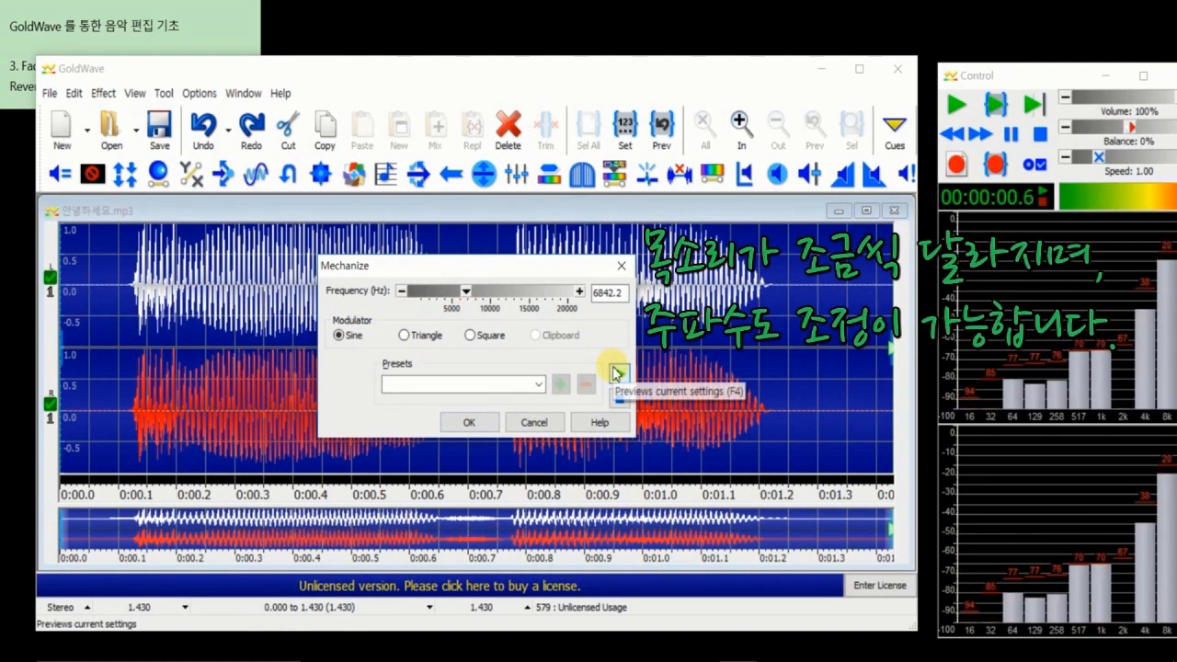
left_click(533, 422)
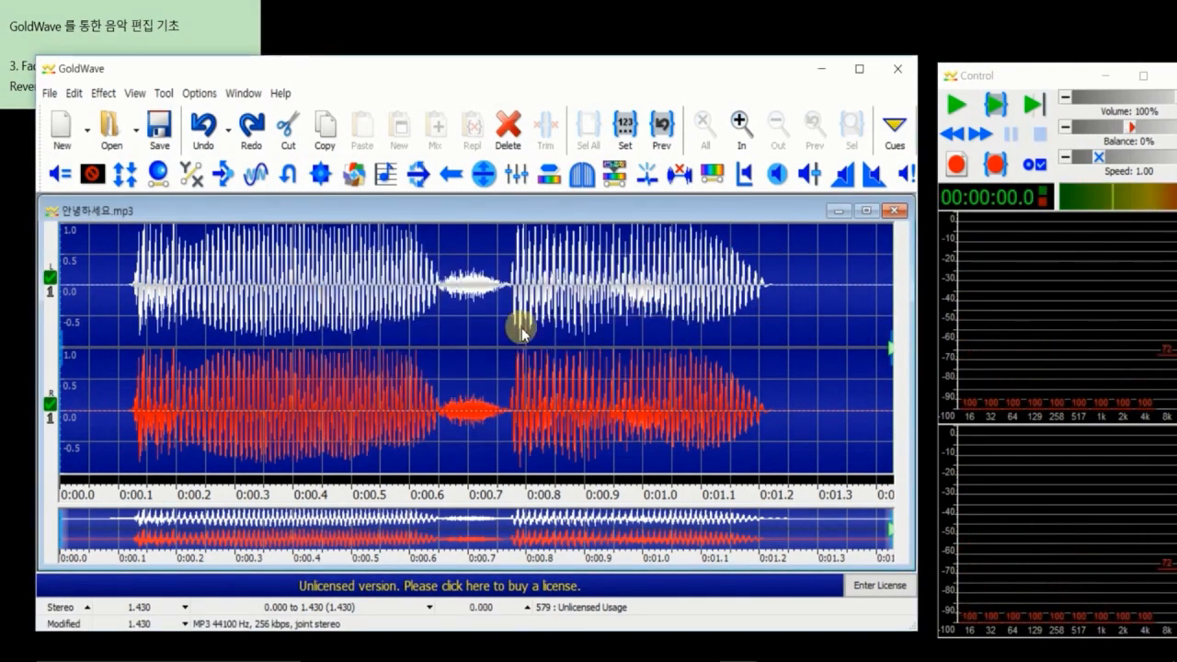
left_click_drag(526, 68, 493, 79)
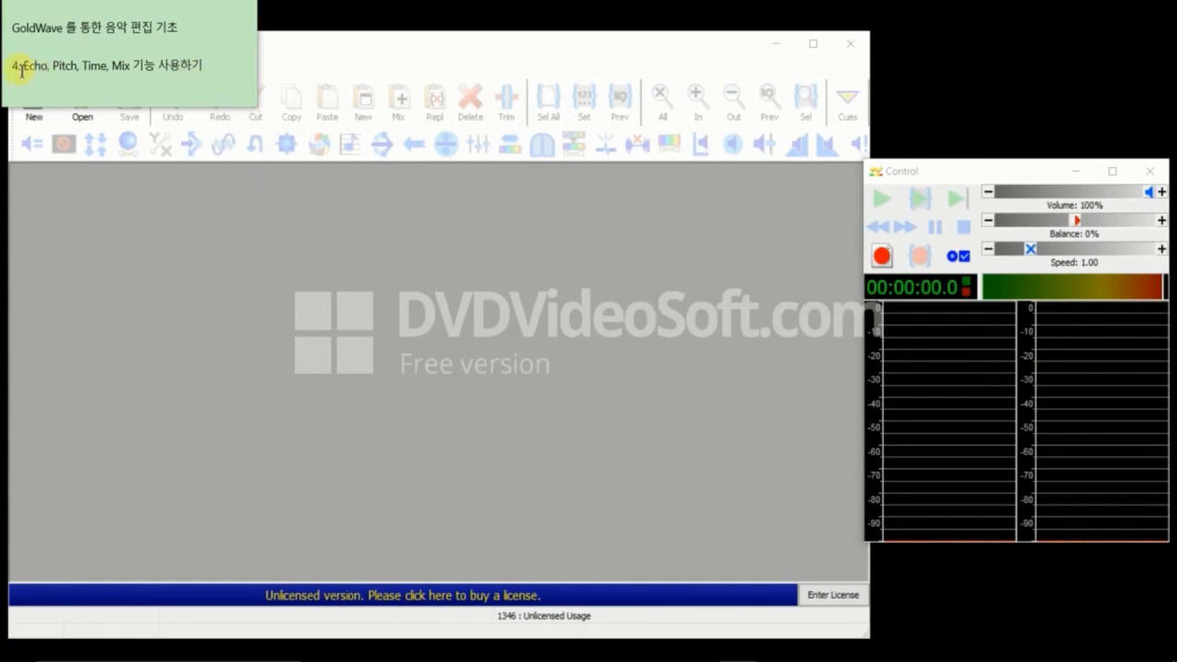
Open 안녕하세요.mp3 from the desktop and play it
left_click_drag(326, 47, 475, 57)
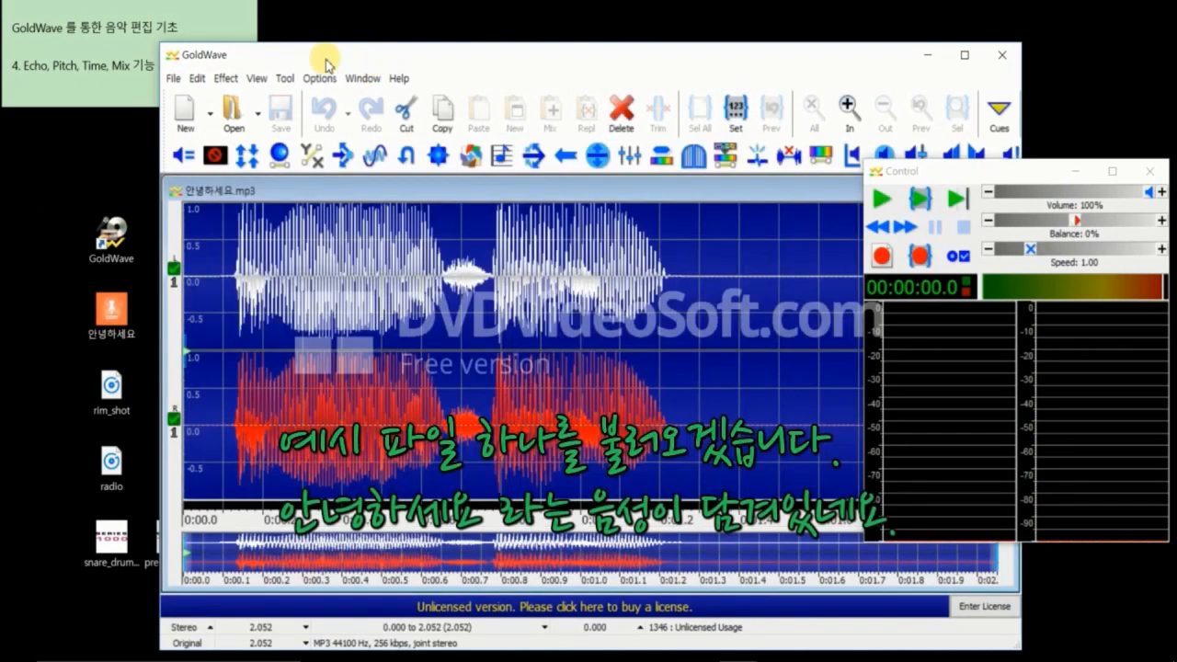
left_click_drag(324, 58, 233, 57)
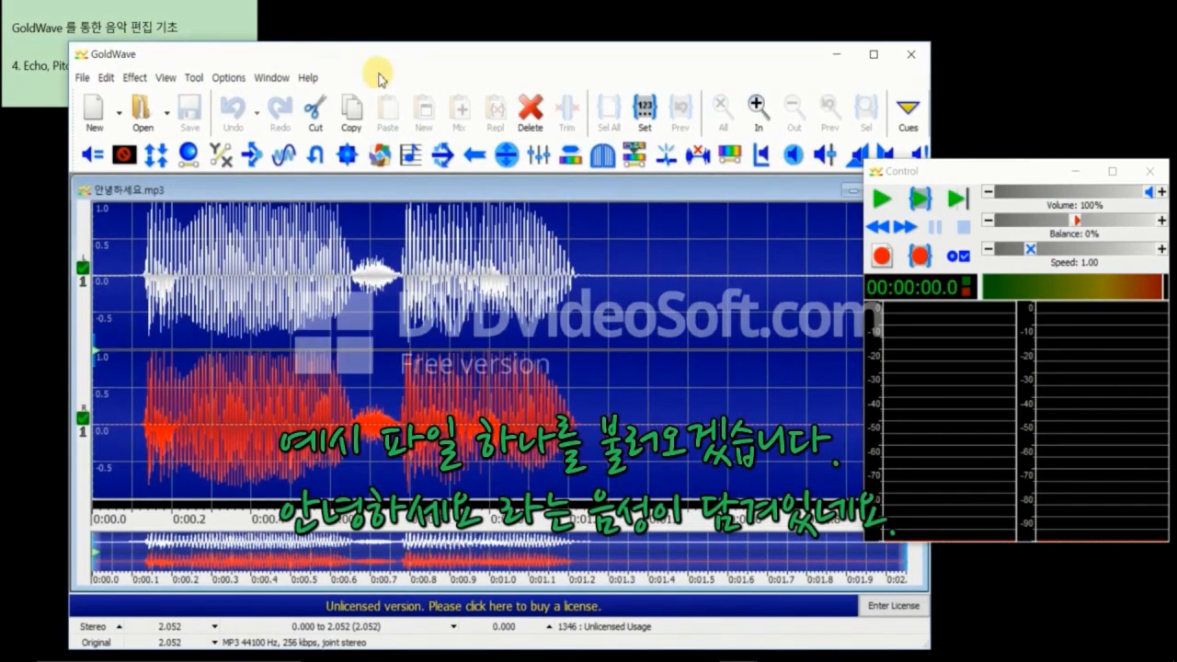
left_click(884, 198)
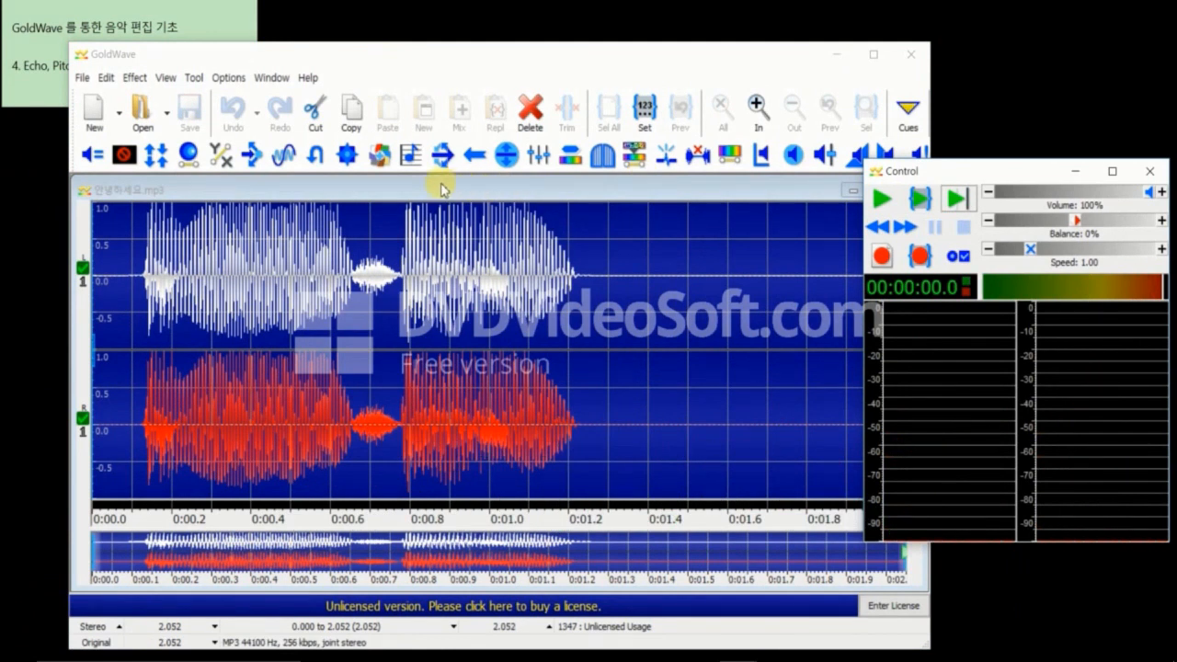
Preview the Echo effect with 10 echoes, a delay of about 0.49 s and a volume of about -6.6 dB
left_click(252, 160)
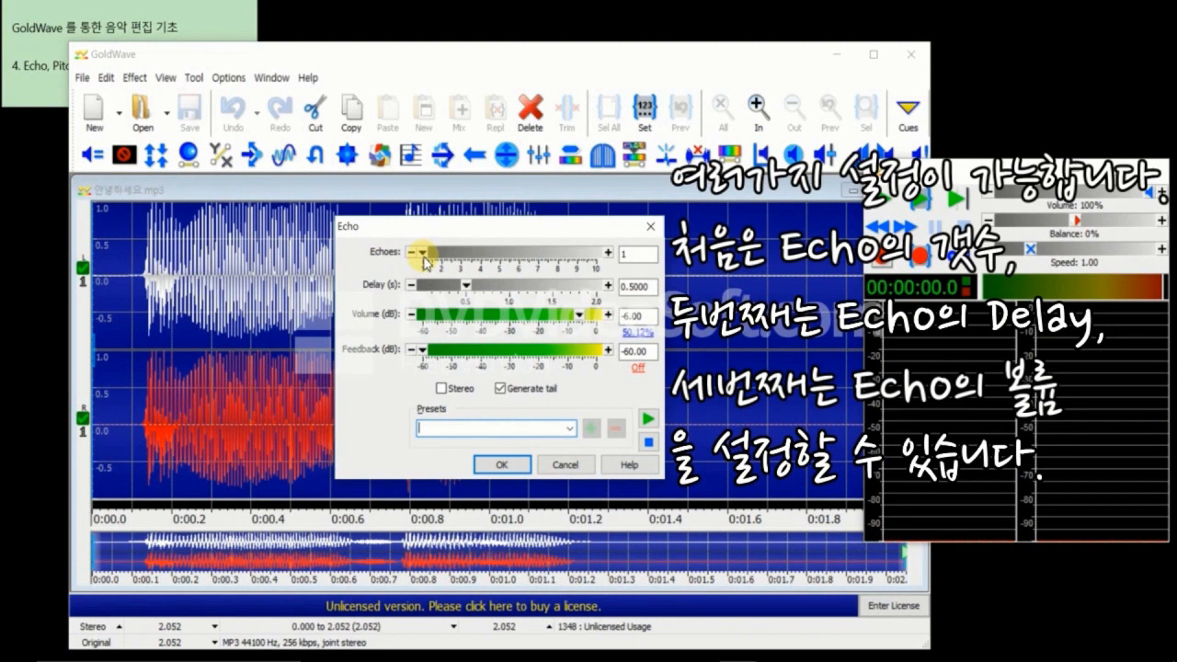
left_click_drag(424, 259, 467, 288)
mouse_move(577, 318)
left_mouse_down()
mouse_move(468, 318)
mouse_move(607, 319)
mouse_move(581, 319)
left_mouse_up()
left_click_drag(424, 253, 592, 256)
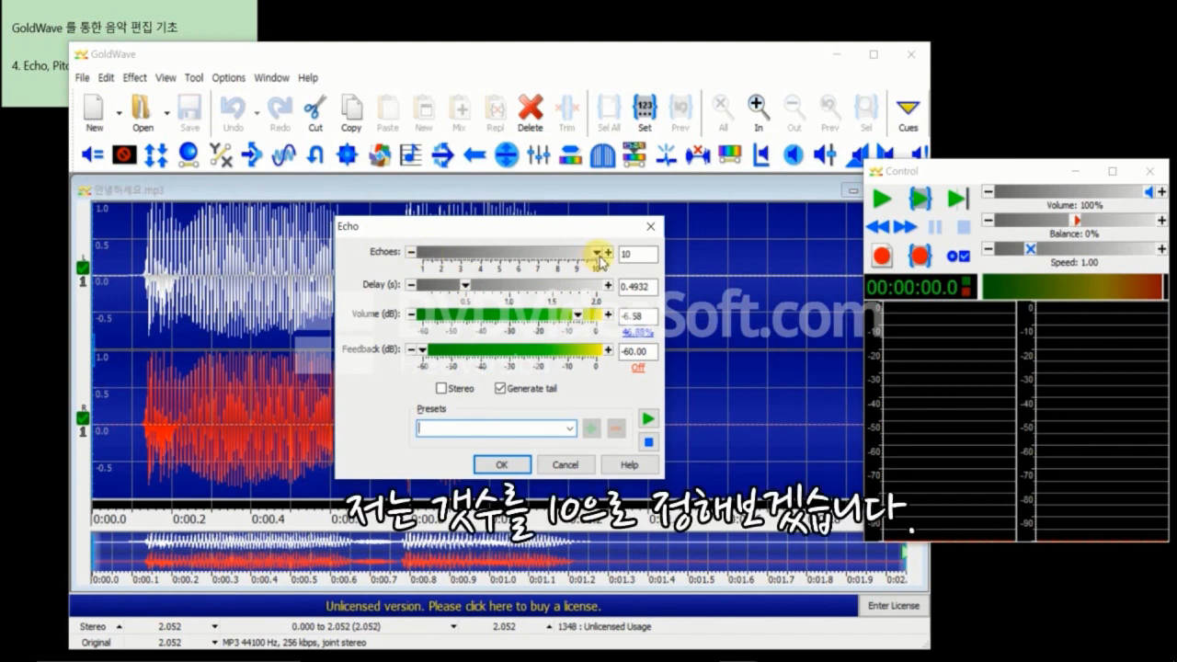
left_click(648, 420)
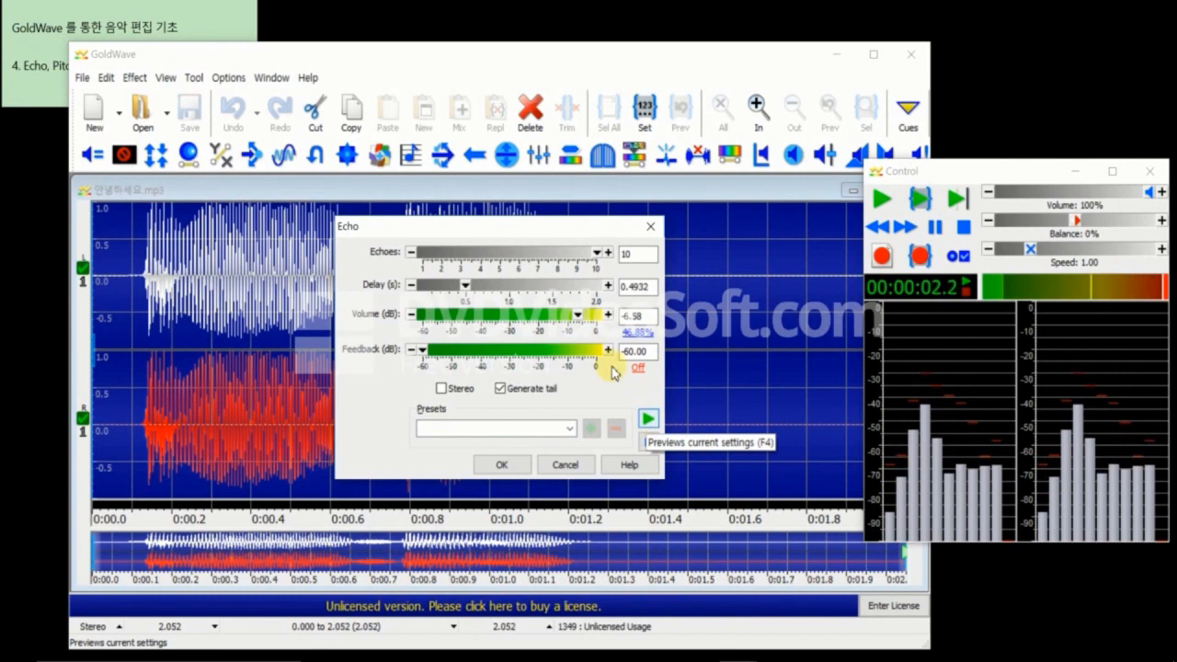
Preview the echo with the delay reduced to about 0.128 s and with about 0.201 s, and close the effect without applying it
left_click_drag(476, 287, 437, 293)
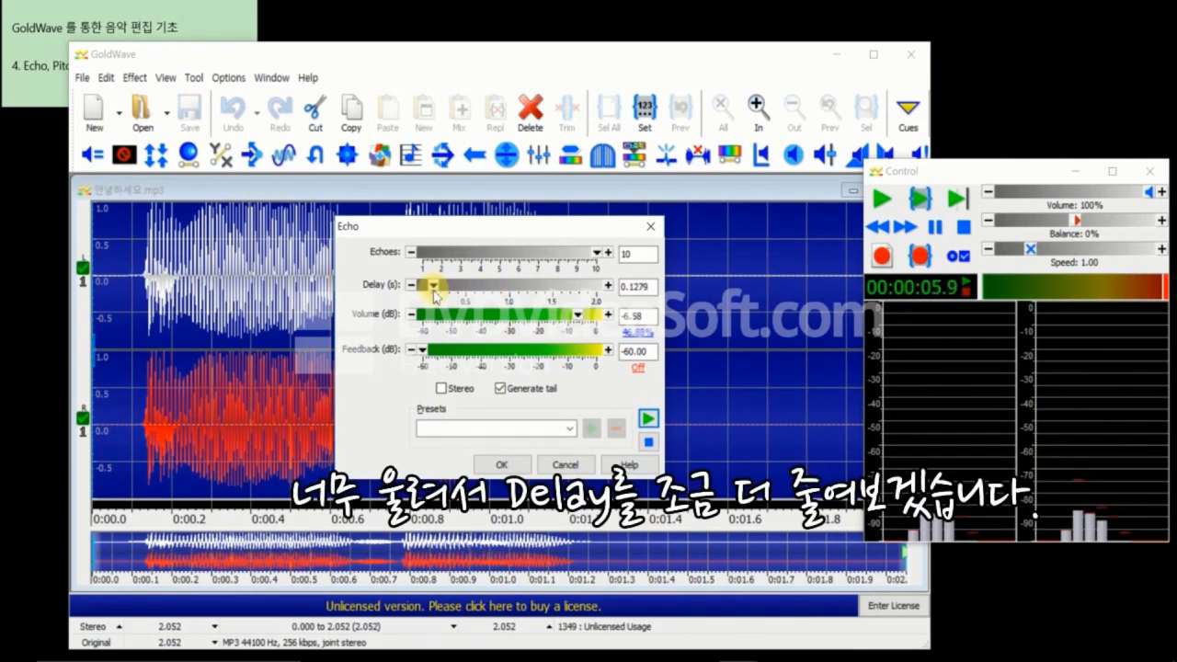
left_click(649, 418)
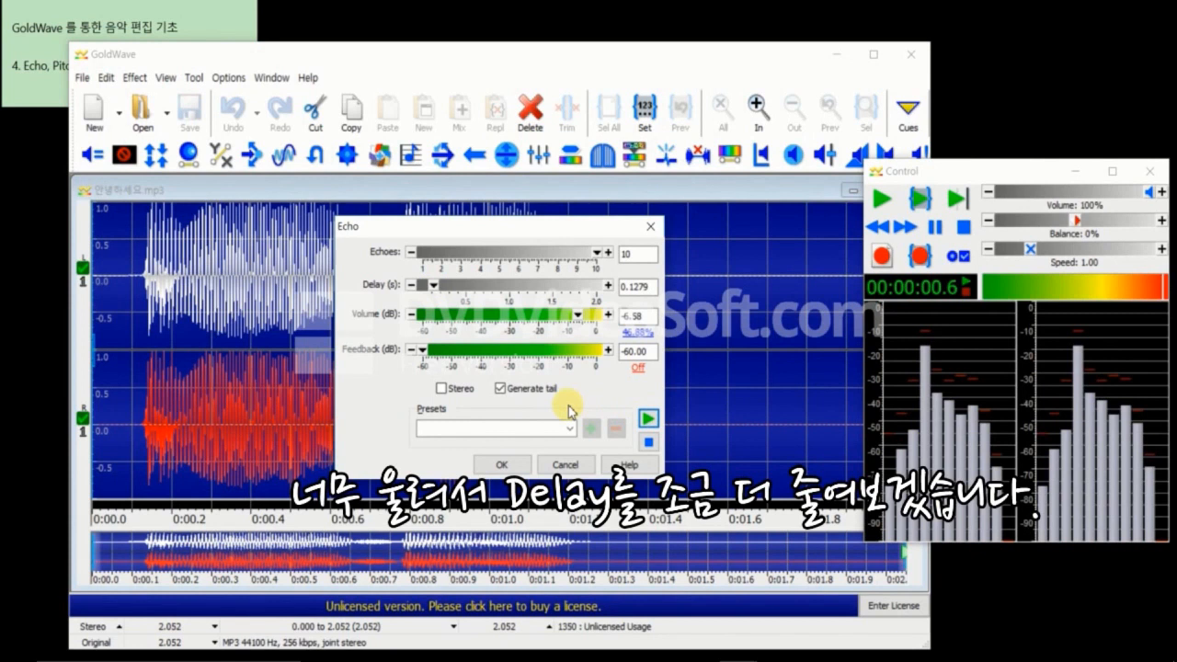
left_click_drag(436, 290, 439, 290)
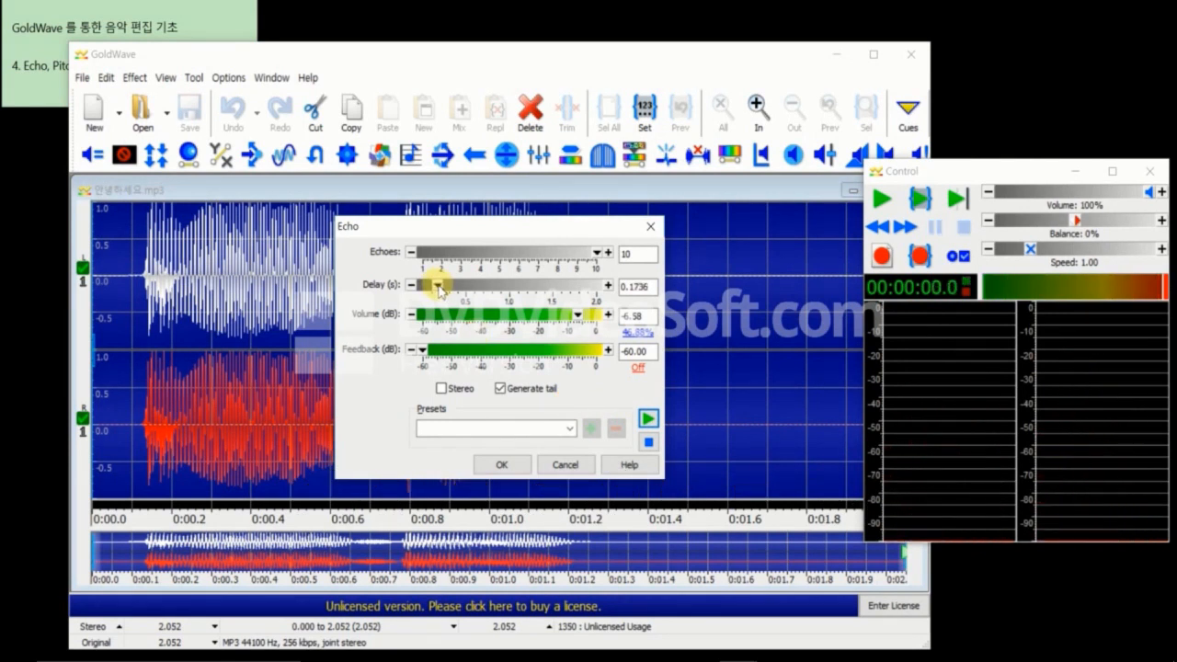
left_click(645, 418)
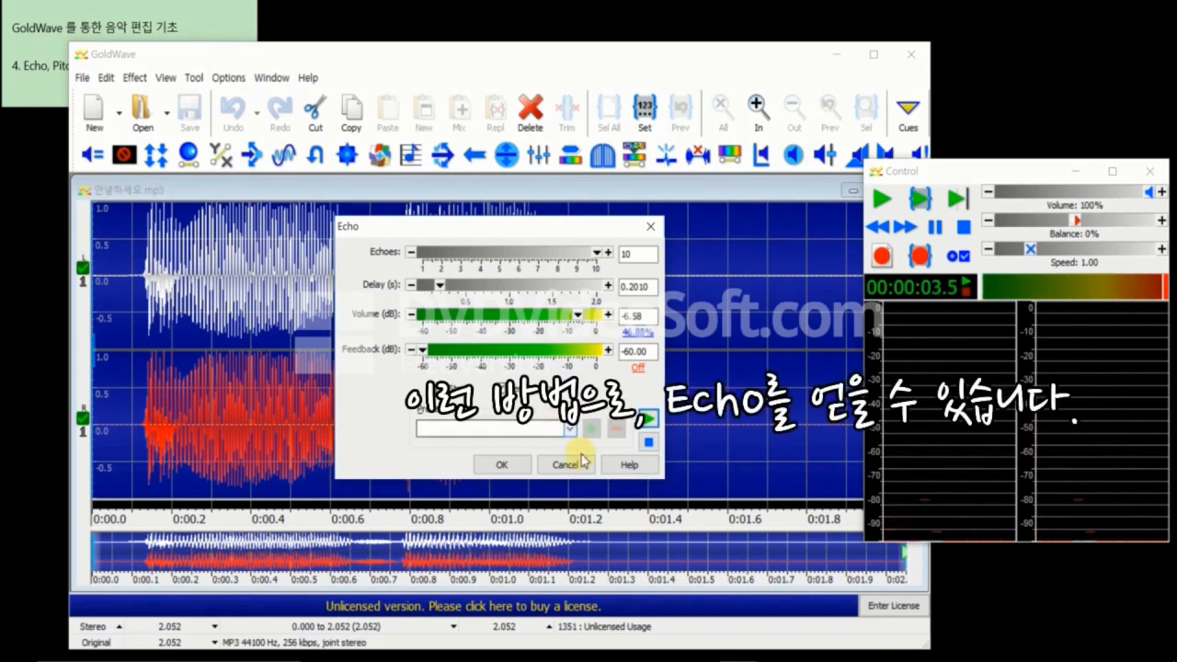
left_click(650, 226)
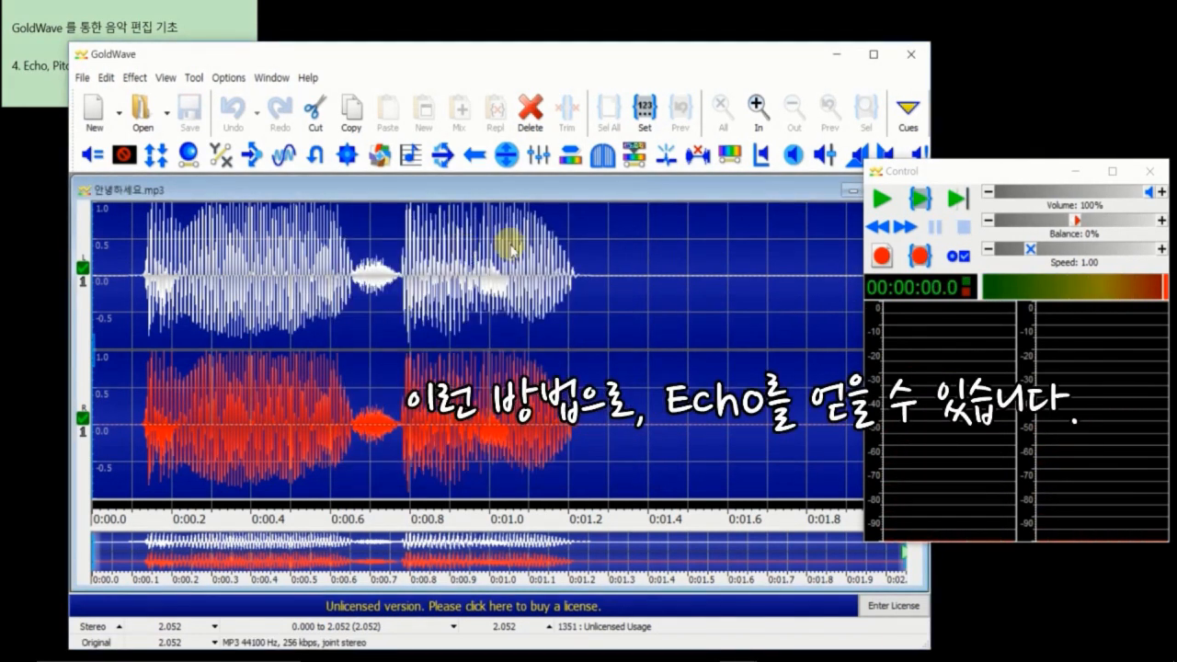
Play the original sound and preview the Pitch effect at a scale of 50% and of 200%
left_click(880, 199)
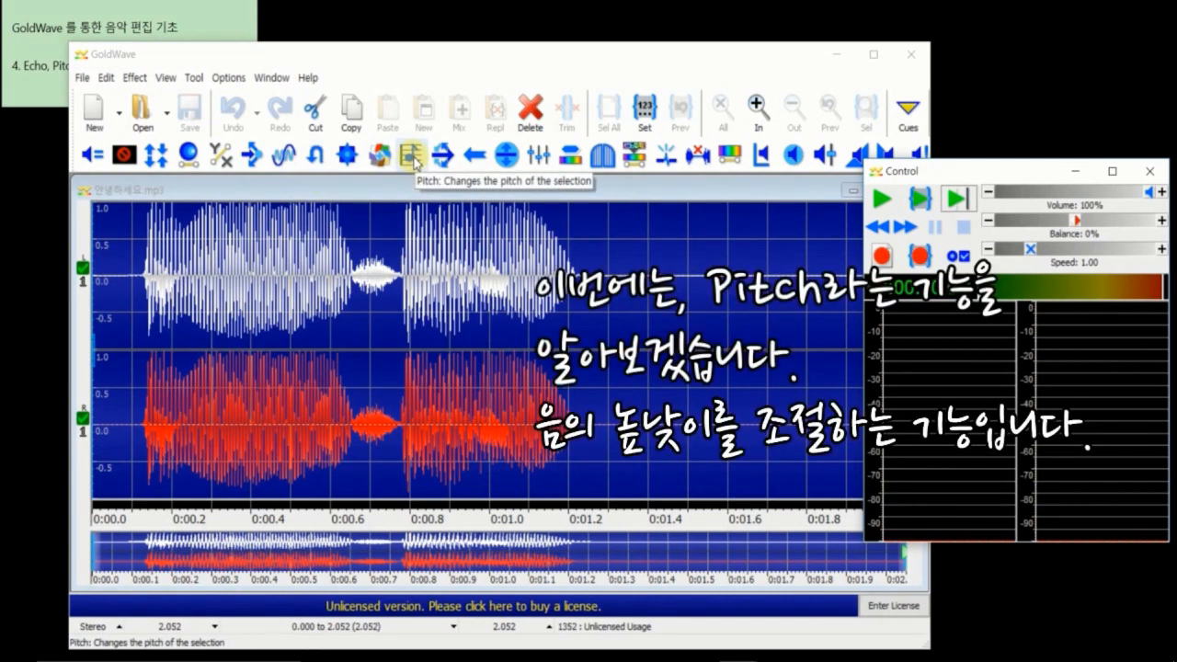
left_click(411, 159)
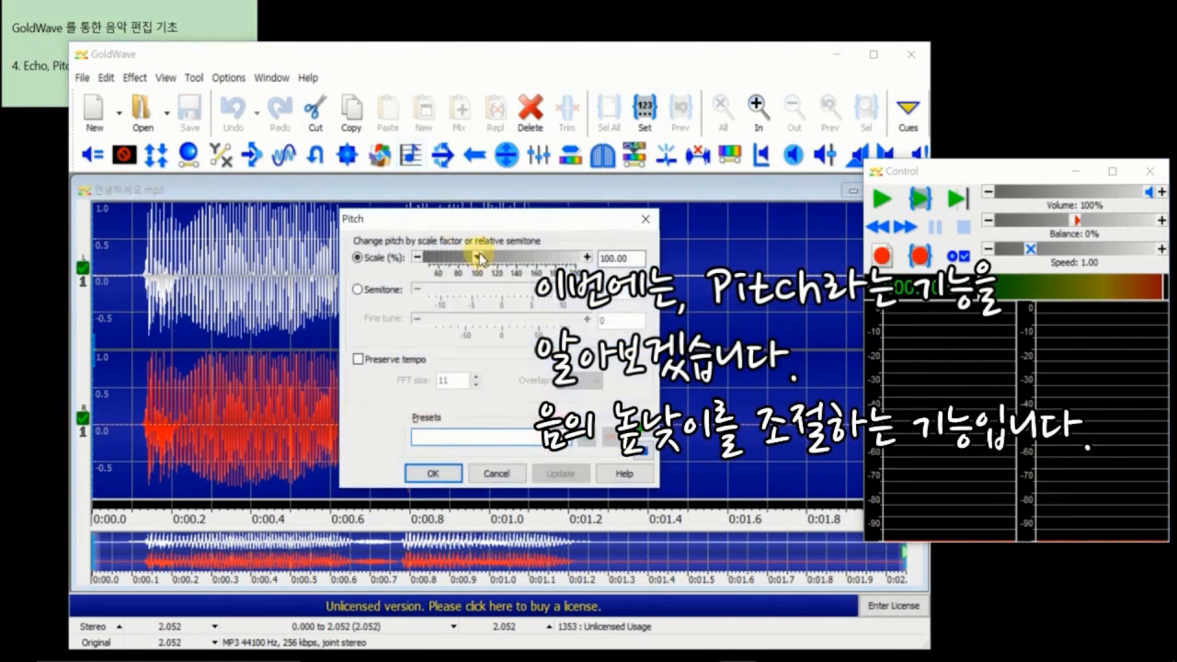
left_click_drag(478, 258, 428, 257)
left_click(642, 427)
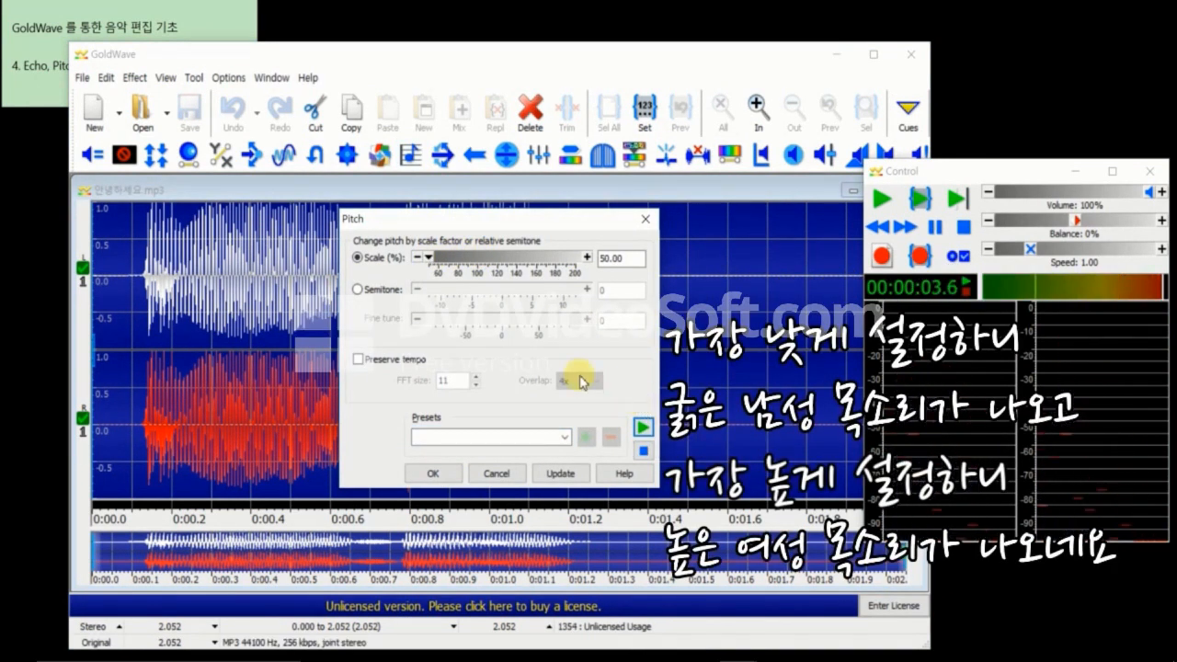
left_click_drag(431, 260, 588, 260)
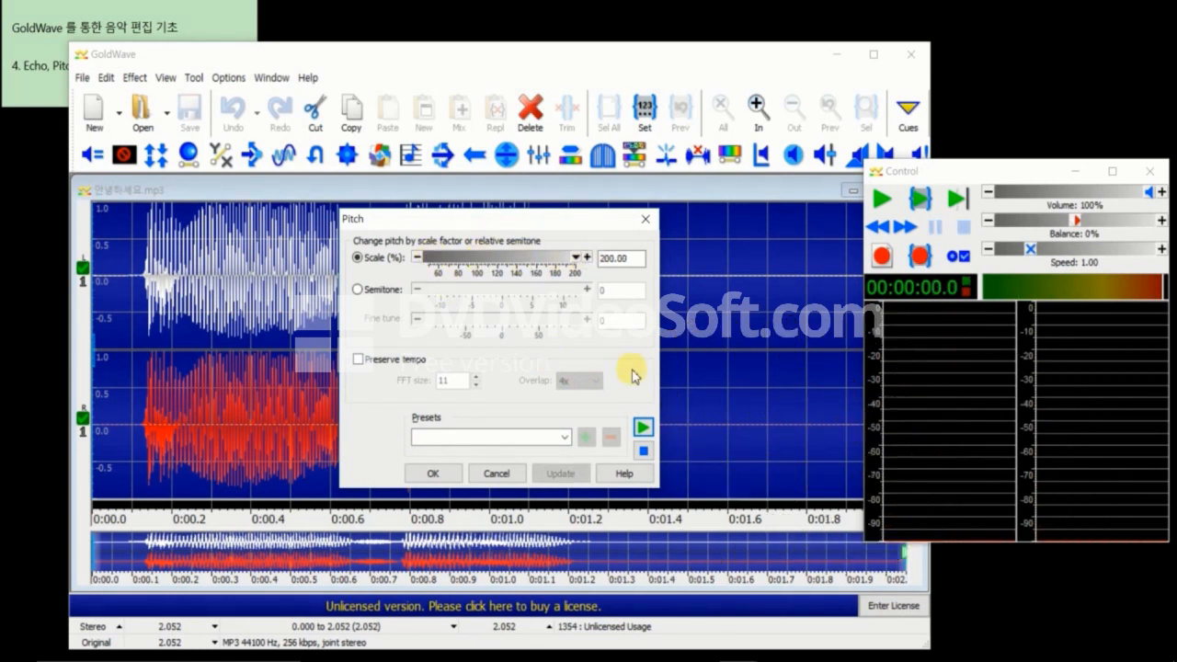
left_click(644, 424)
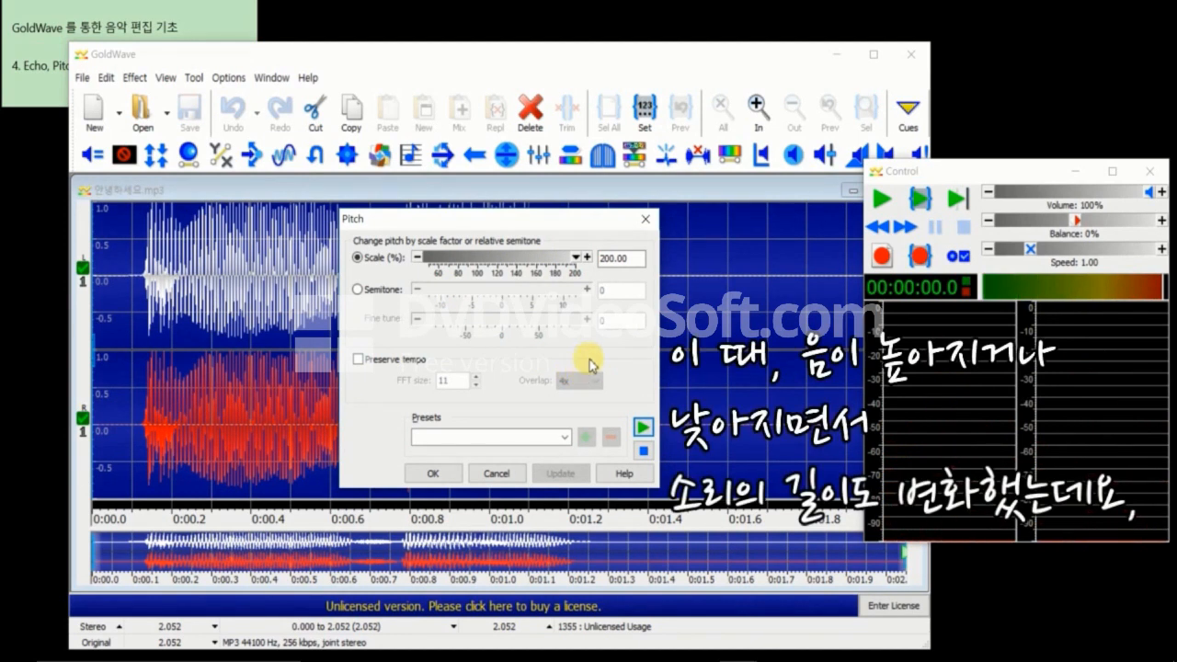
Preview the pitch change with Preserve tempo enabled at 200% and 50% scale, and close the effect without applying it
left_click(359, 360)
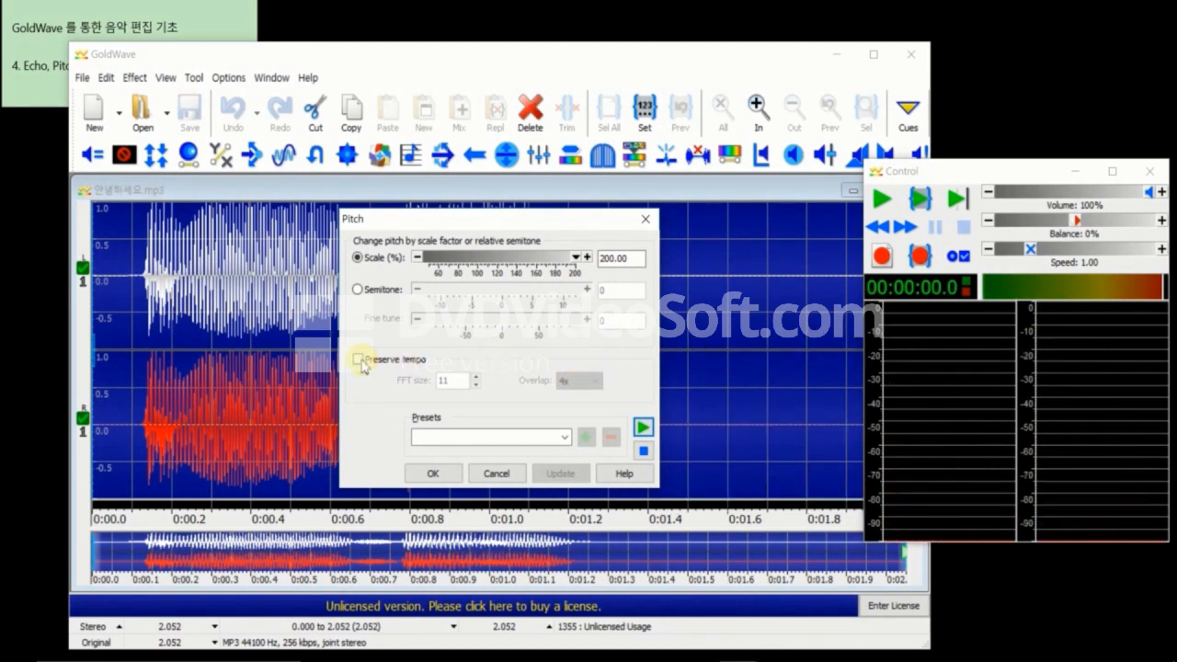
left_click(216, 641)
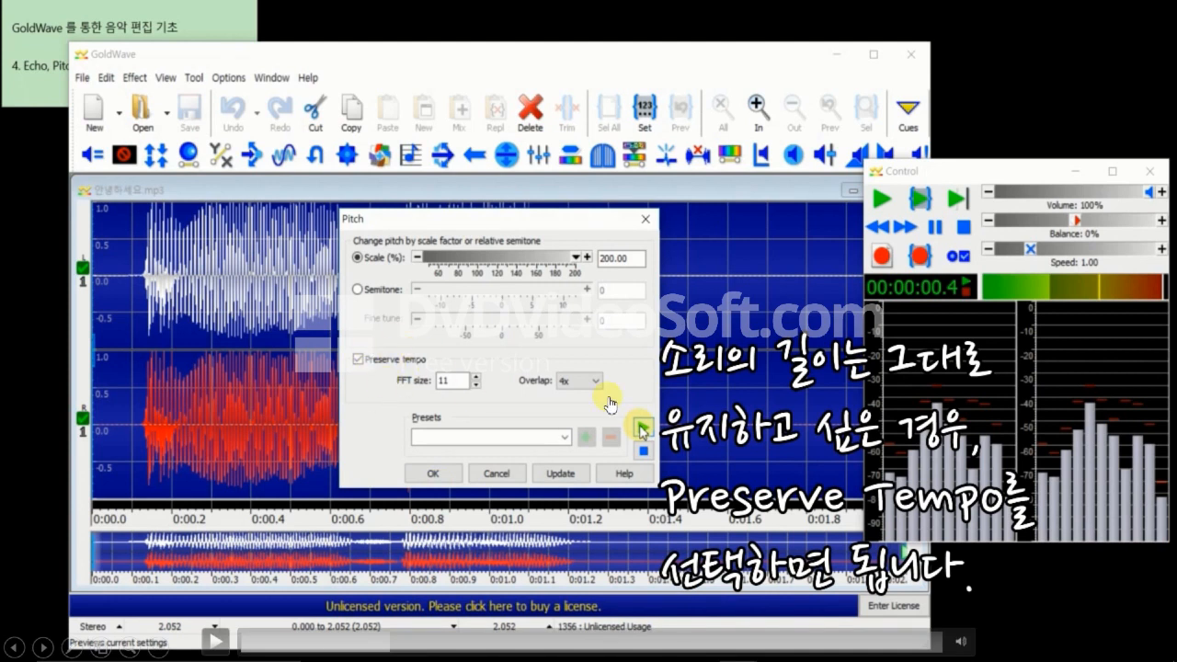
left_click(221, 636)
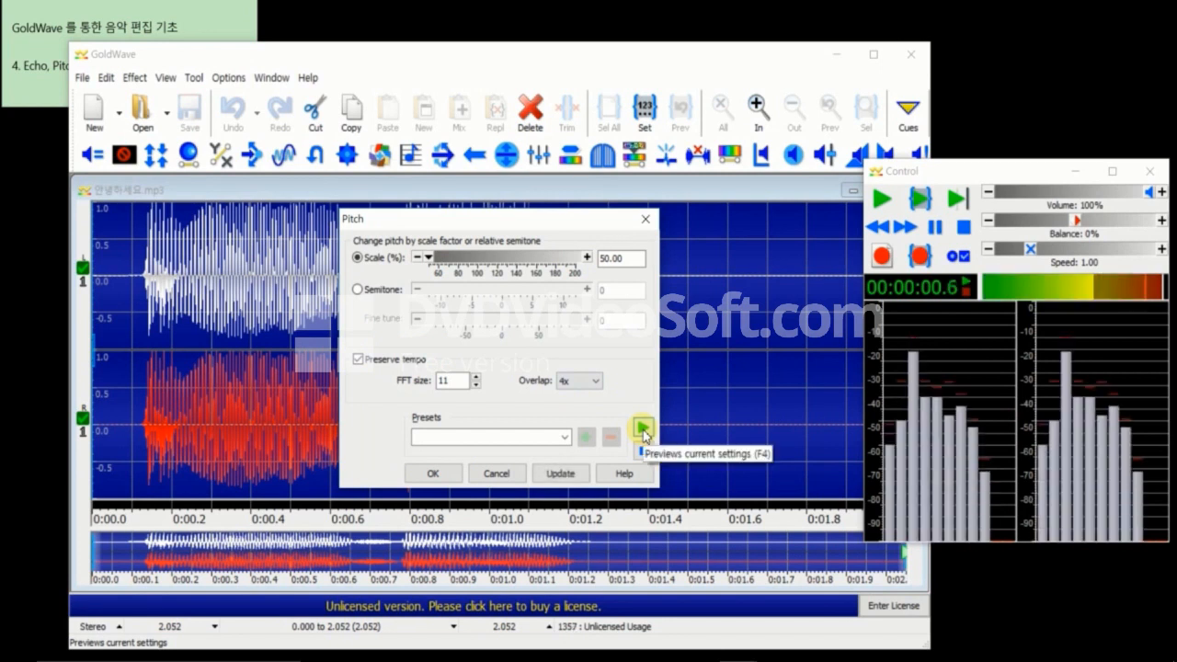
left_click(646, 222)
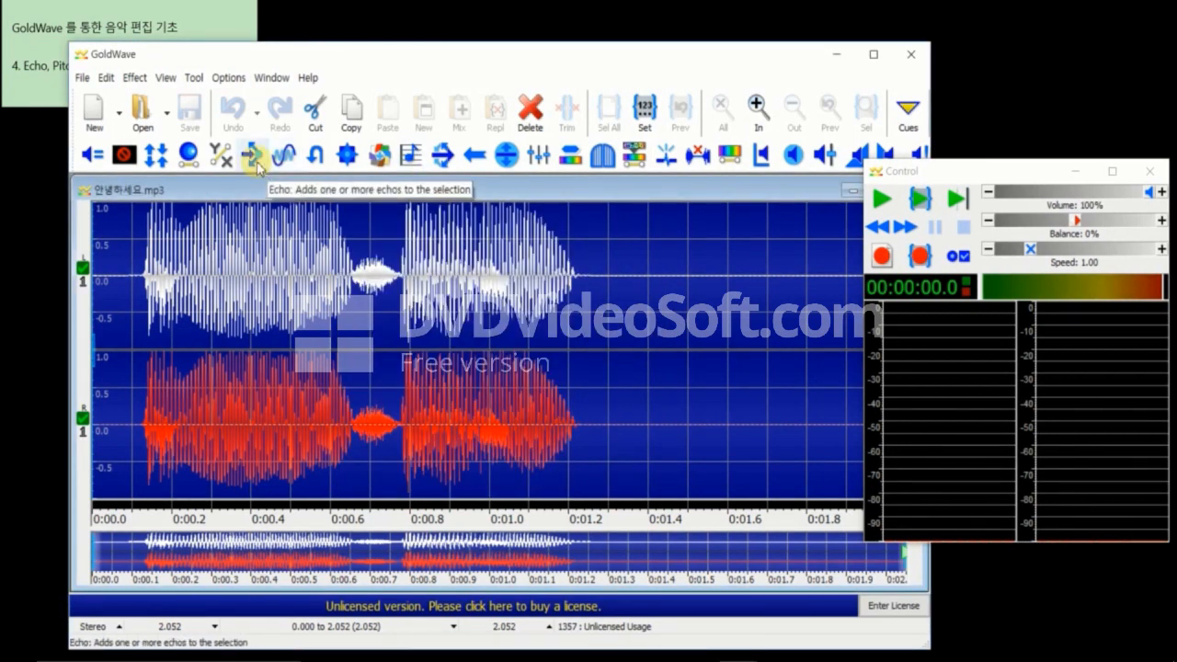
Open presto_144_metronome.mp3 from the desktop, play its first few seconds and stop playback
left_click_drag(329, 47, 465, 44)
left_click_drag(172, 538, 336, 410)
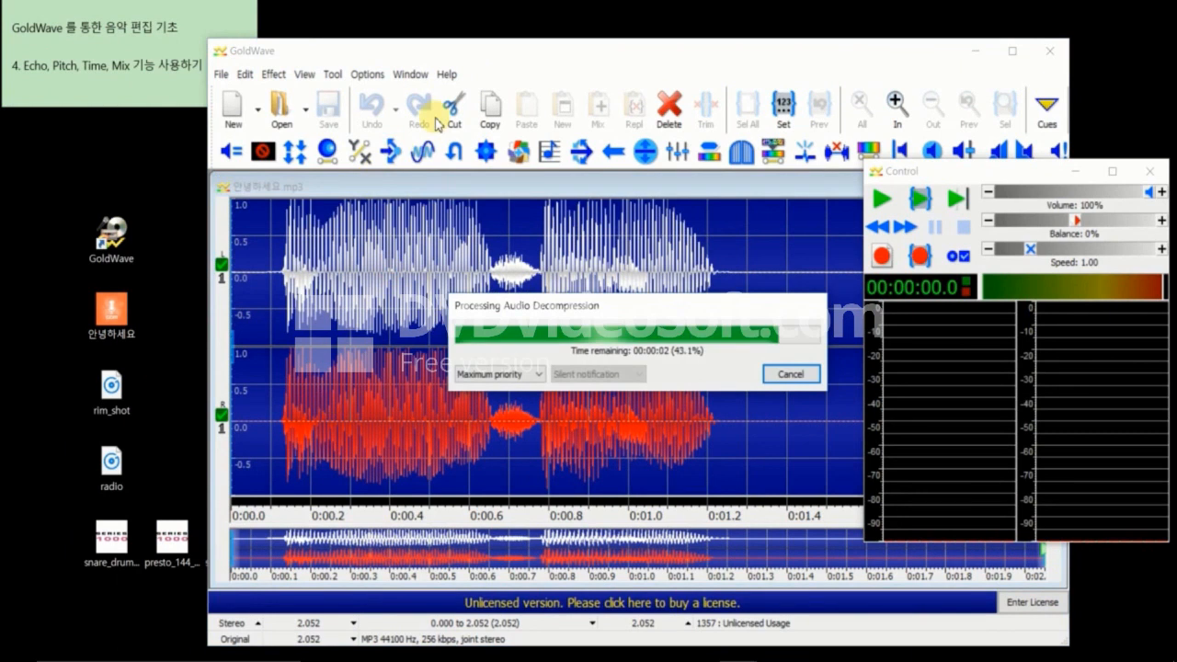
left_click_drag(481, 52, 345, 52)
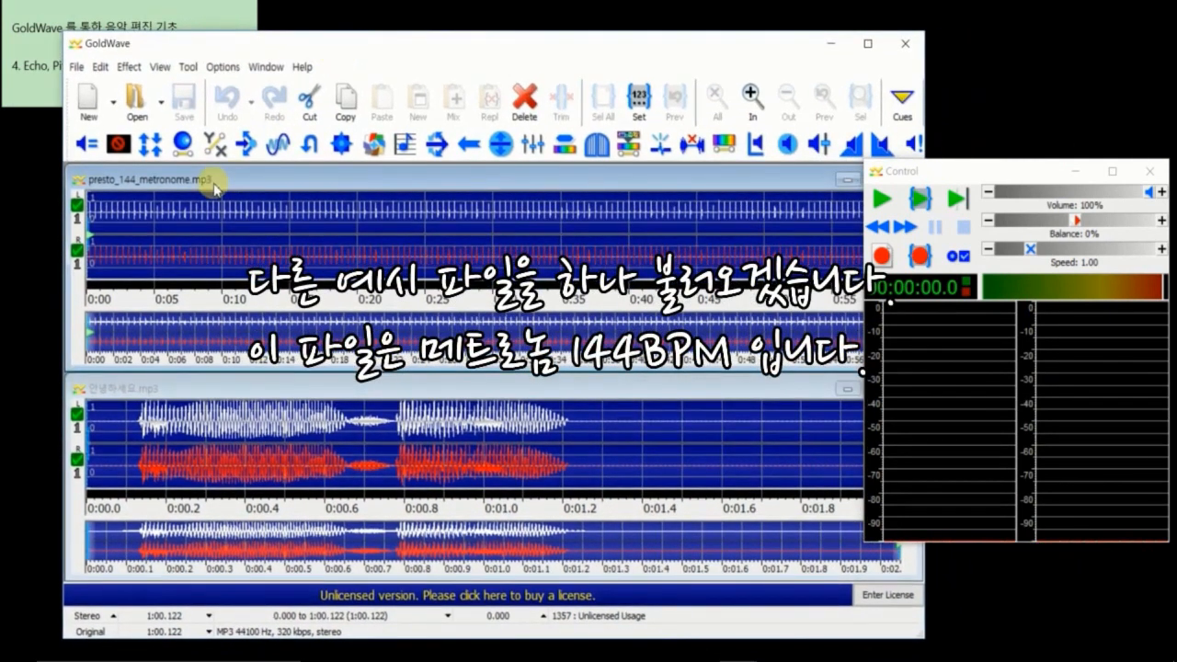
left_click(881, 199)
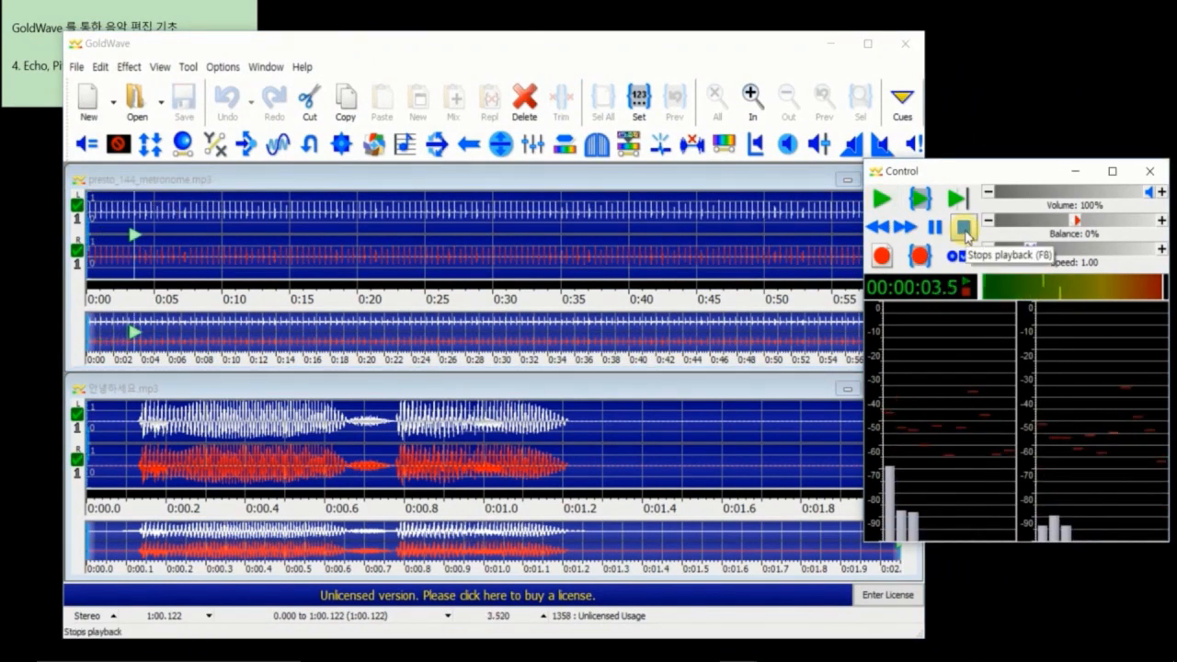
left_click(964, 230)
Select the opening section of the metronome sound from about 0.098 s to 3.738 s
scroll(205, 241, "up", 3)
left_click_drag(296, 360, 230, 361)
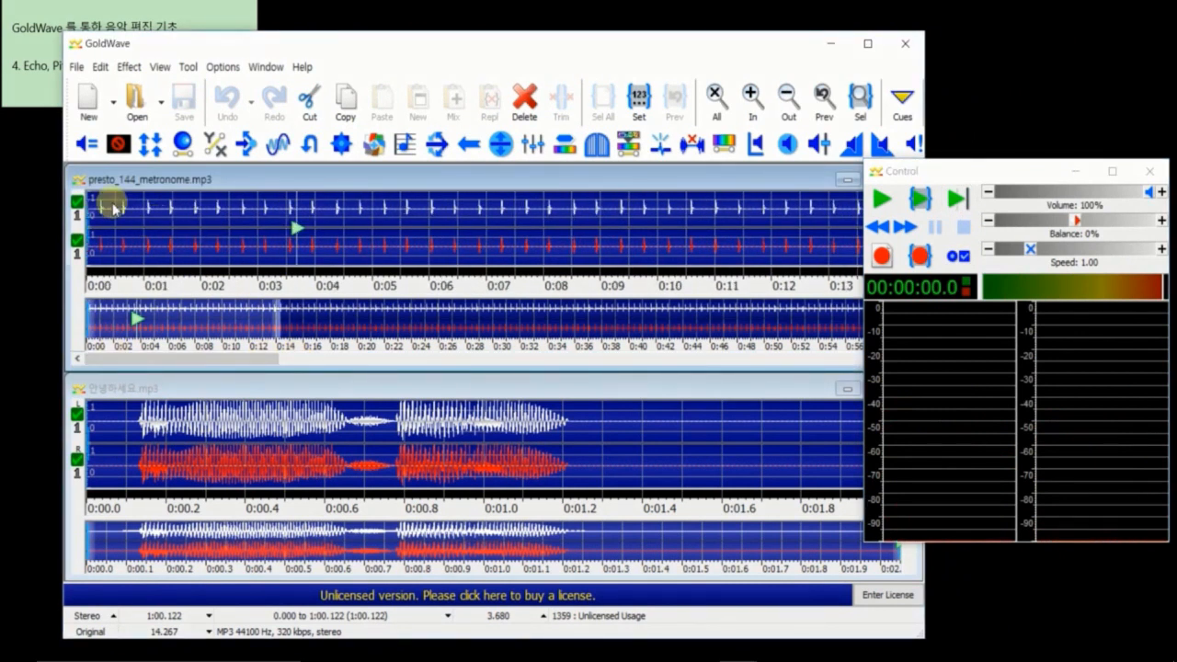
left_click_drag(93, 198, 297, 221)
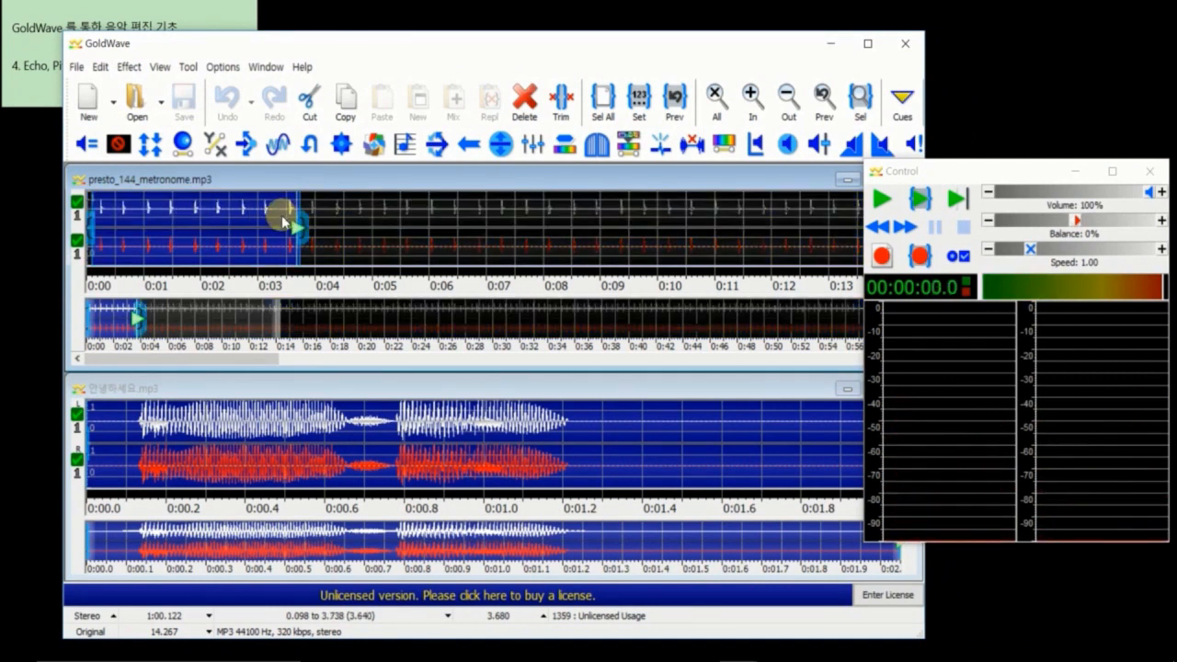
Preview the Time effect on the selected metronome section with the change at 25% and at about 53%
left_click(133, 69)
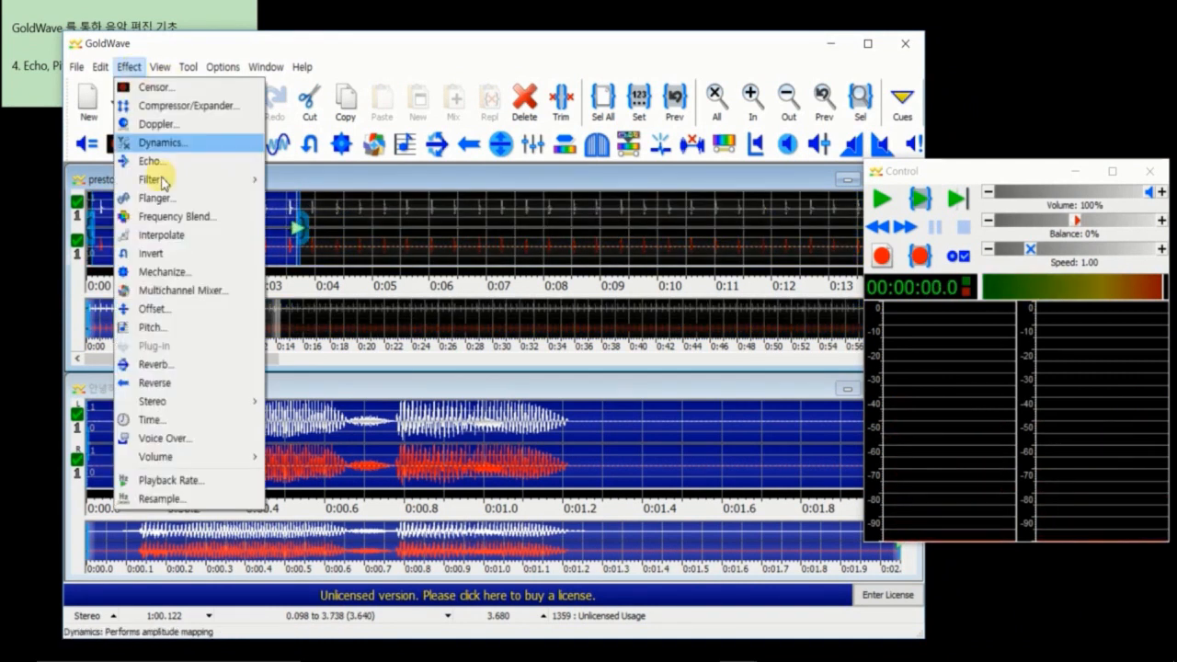
left_click(192, 422)
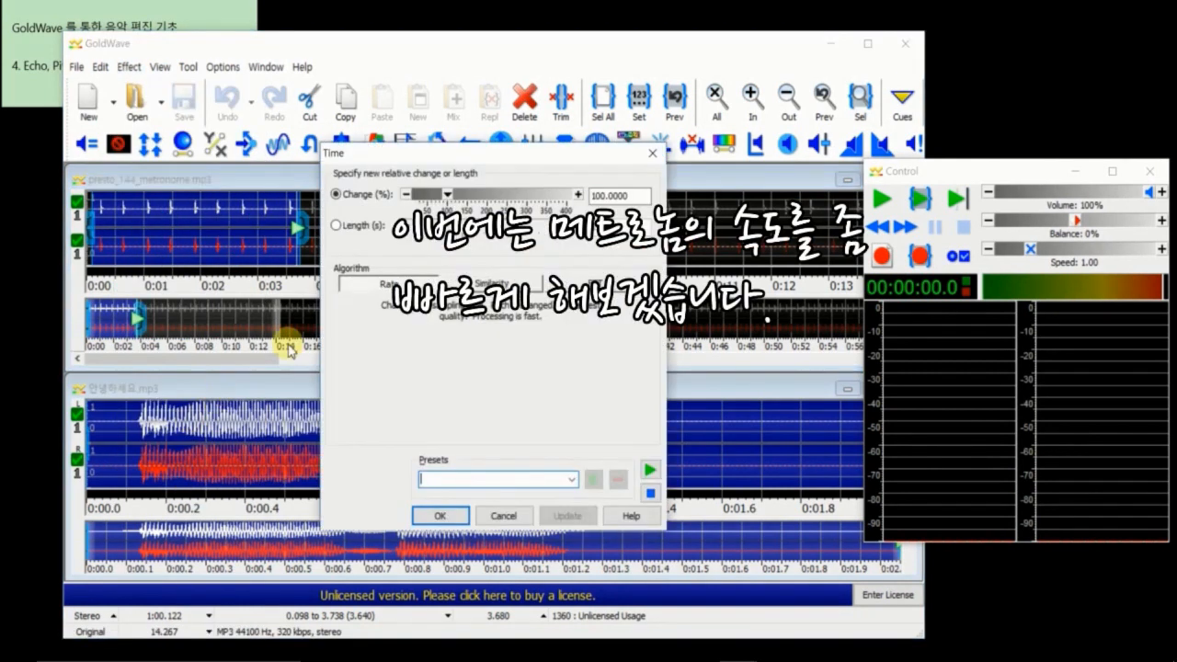
left_click_drag(448, 196, 416, 197)
left_click(649, 470)
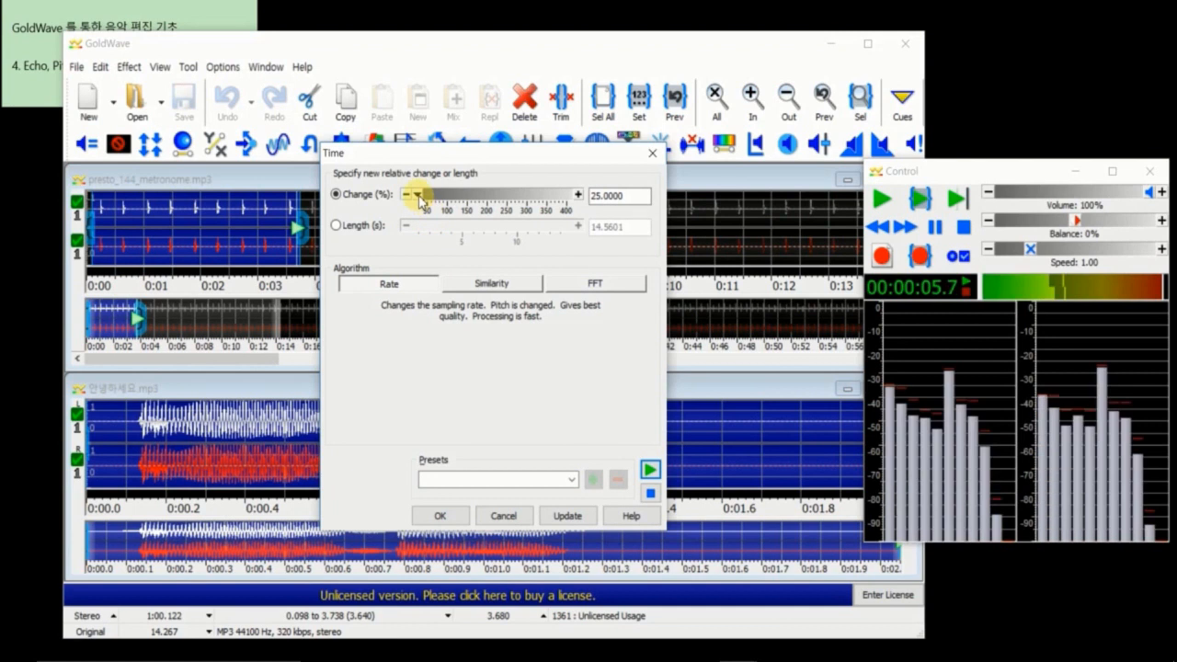
mouse_move(419, 202)
left_mouse_down()
mouse_move(445, 203)
mouse_move(426, 195)
left_mouse_up()
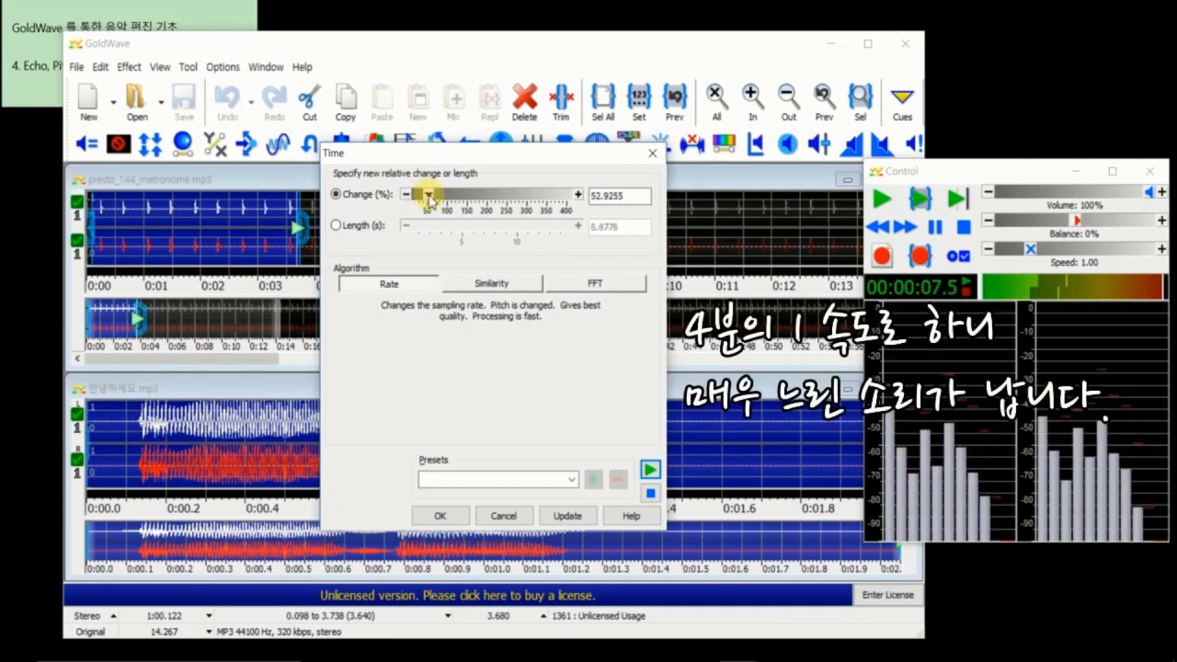
left_click(649, 470)
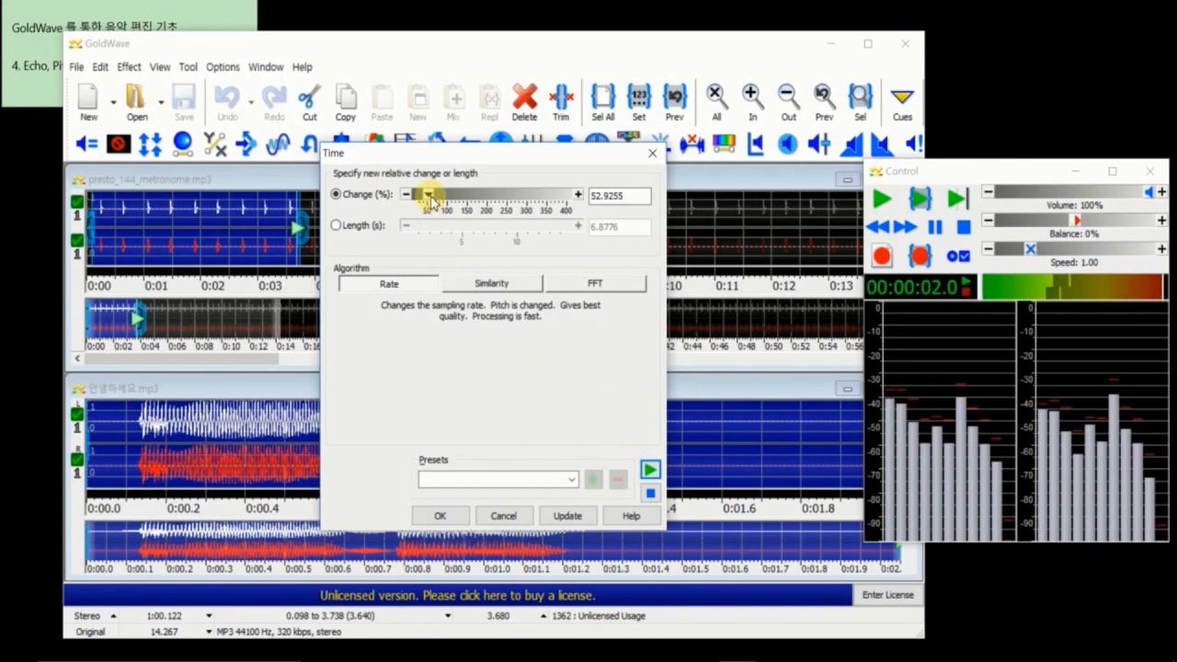
Preview the Time effect on the metronome section with the change set to about 99%
left_click_drag(427, 195, 446, 195)
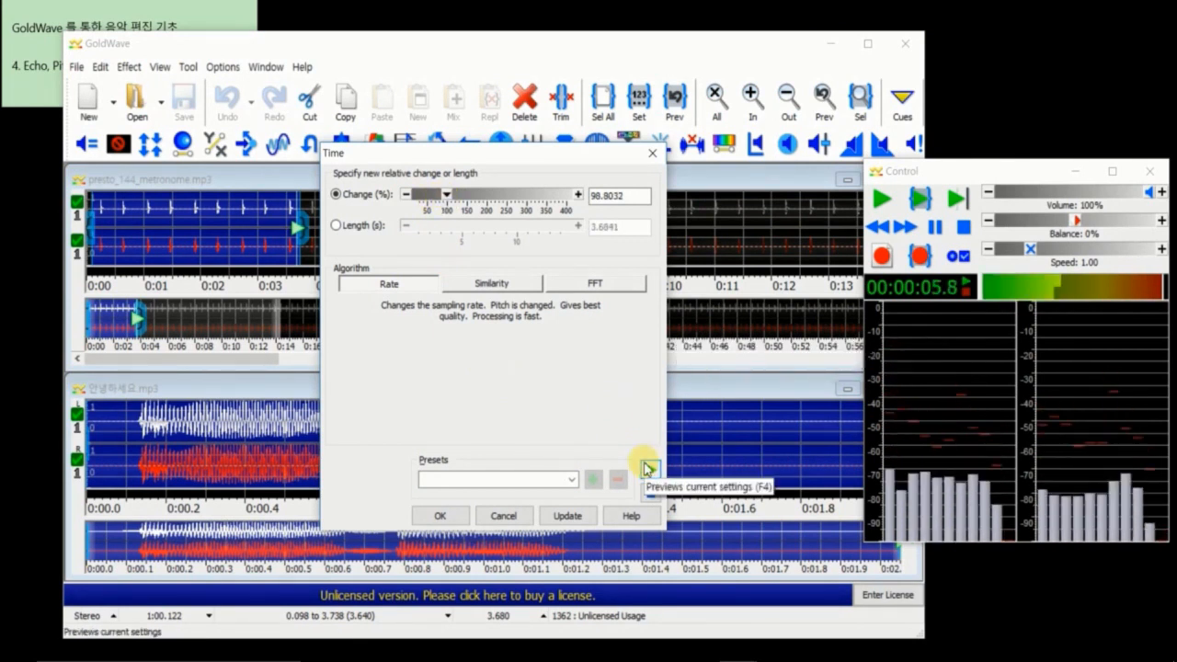
left_click(649, 471)
left_click(218, 640)
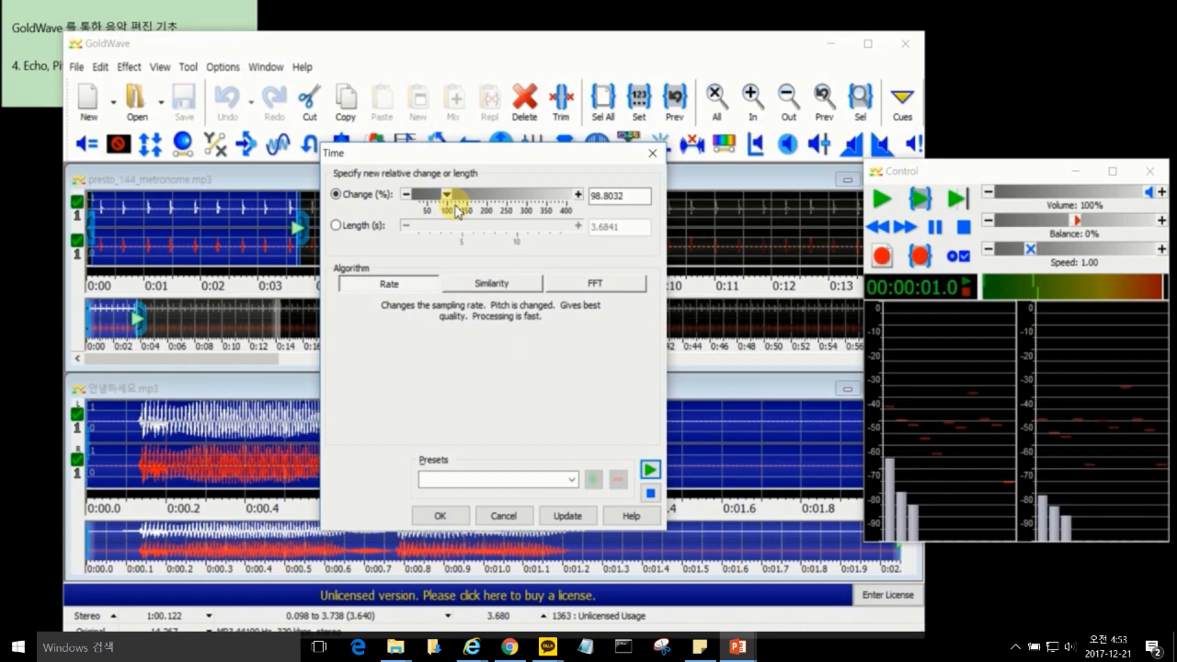
left_click(213, 640)
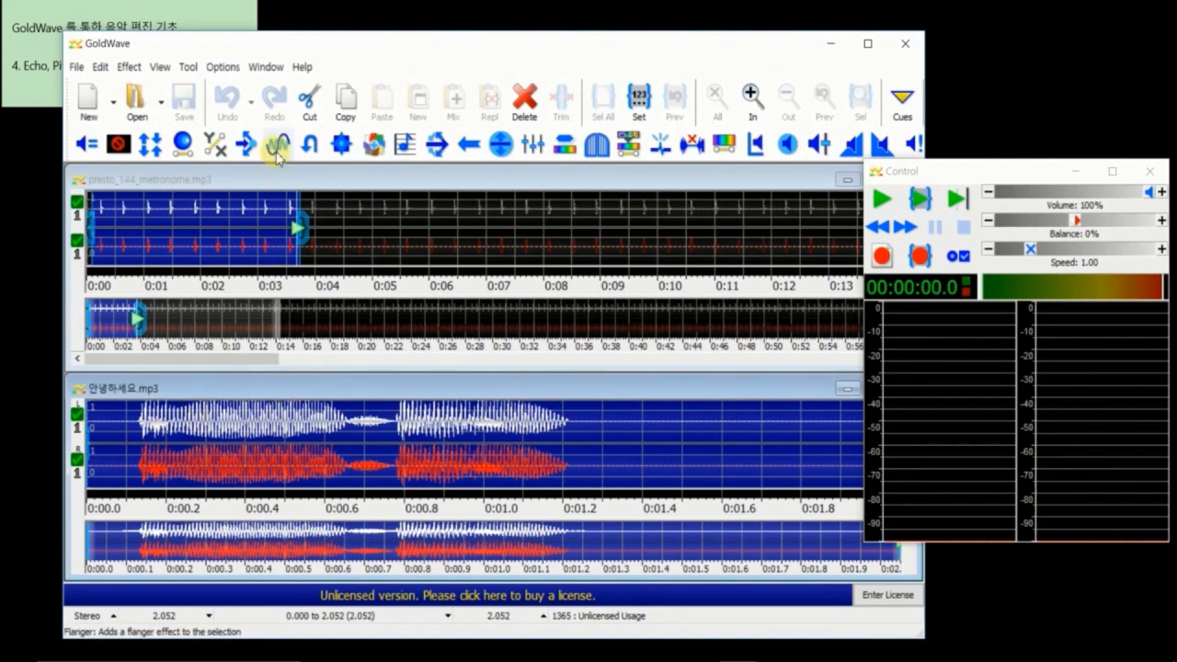
Preview the Doppler effect on the 안녕하세요.mp3 sound with pitch curves falling from 1.52 and from 1.02 to 0.25
left_click(188, 149)
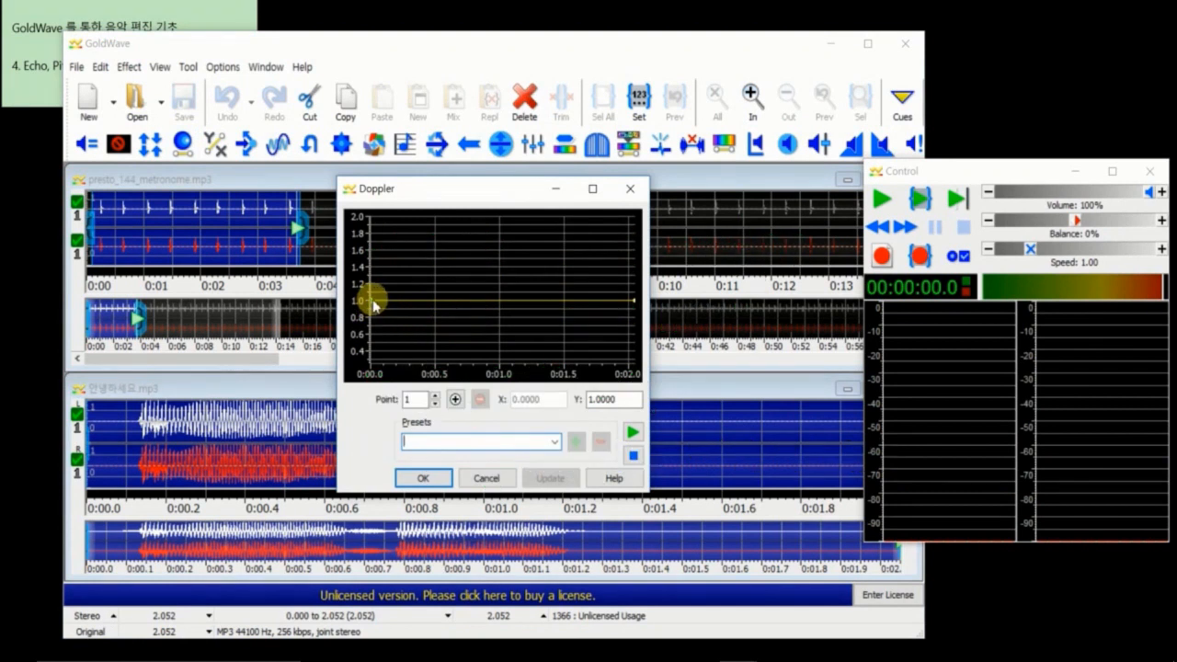
left_click_drag(374, 305, 375, 256)
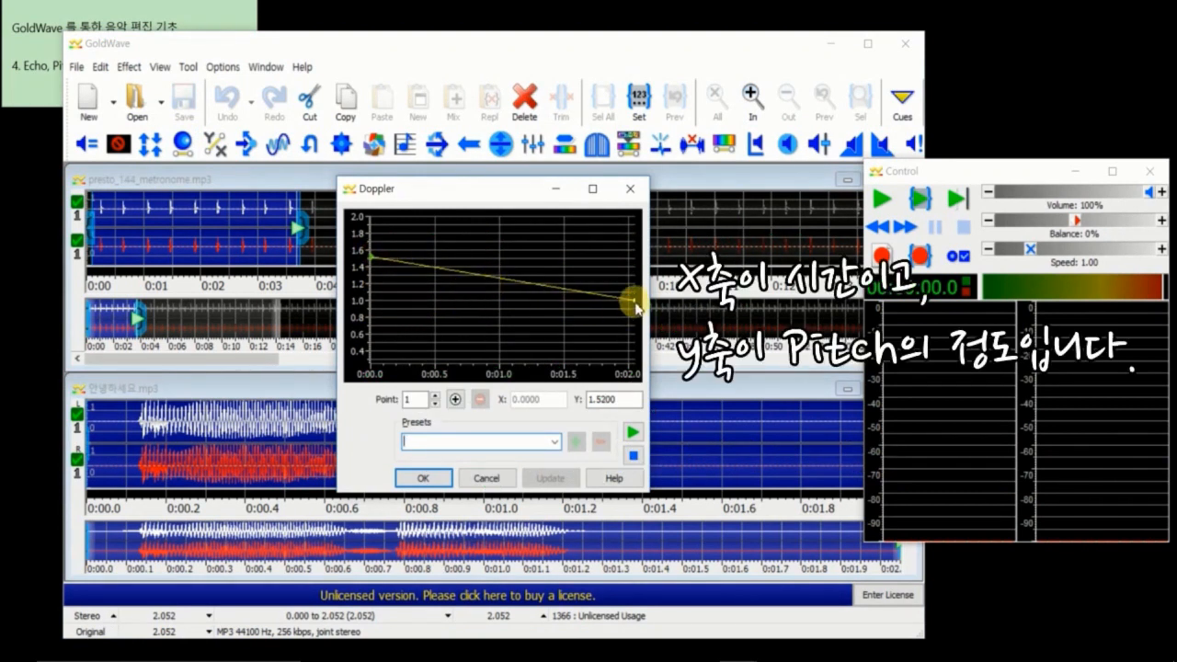
left_click_drag(634, 305, 636, 371)
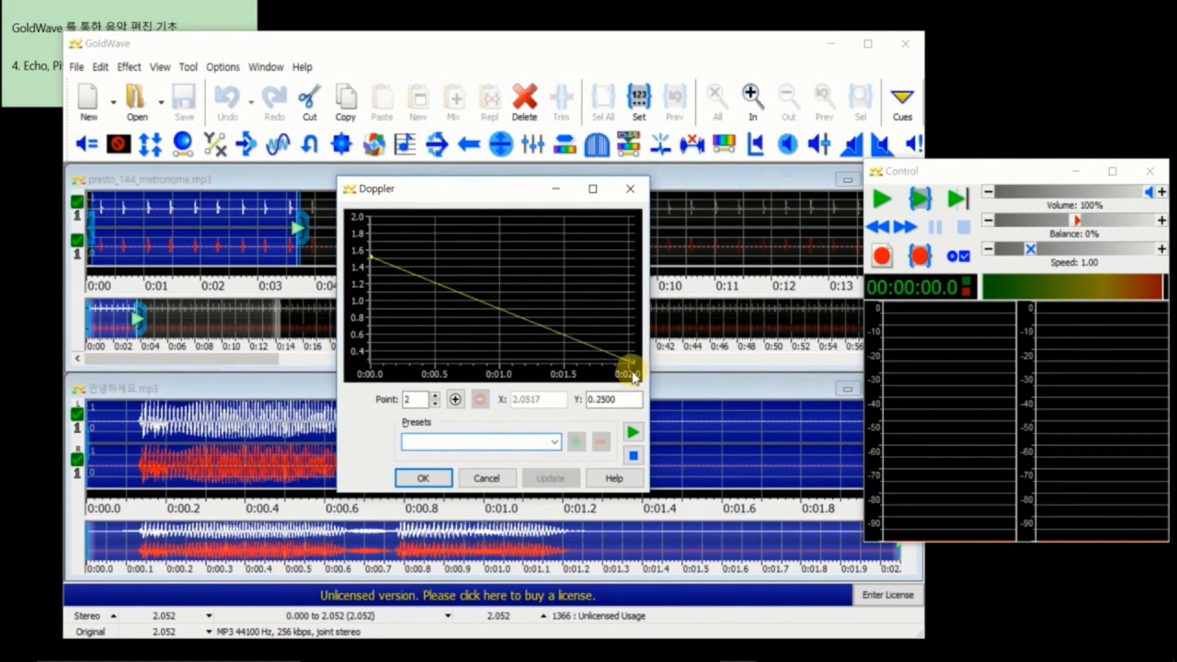
left_click(632, 431)
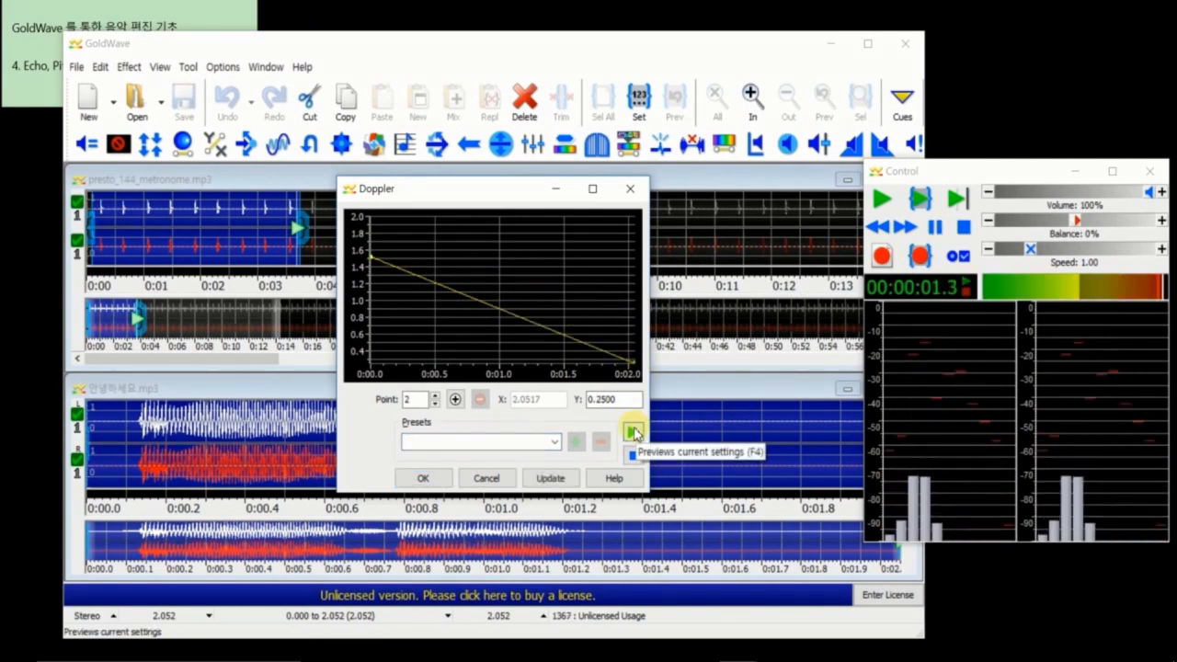
left_click_drag(370, 255, 370, 299)
left_click(633, 434)
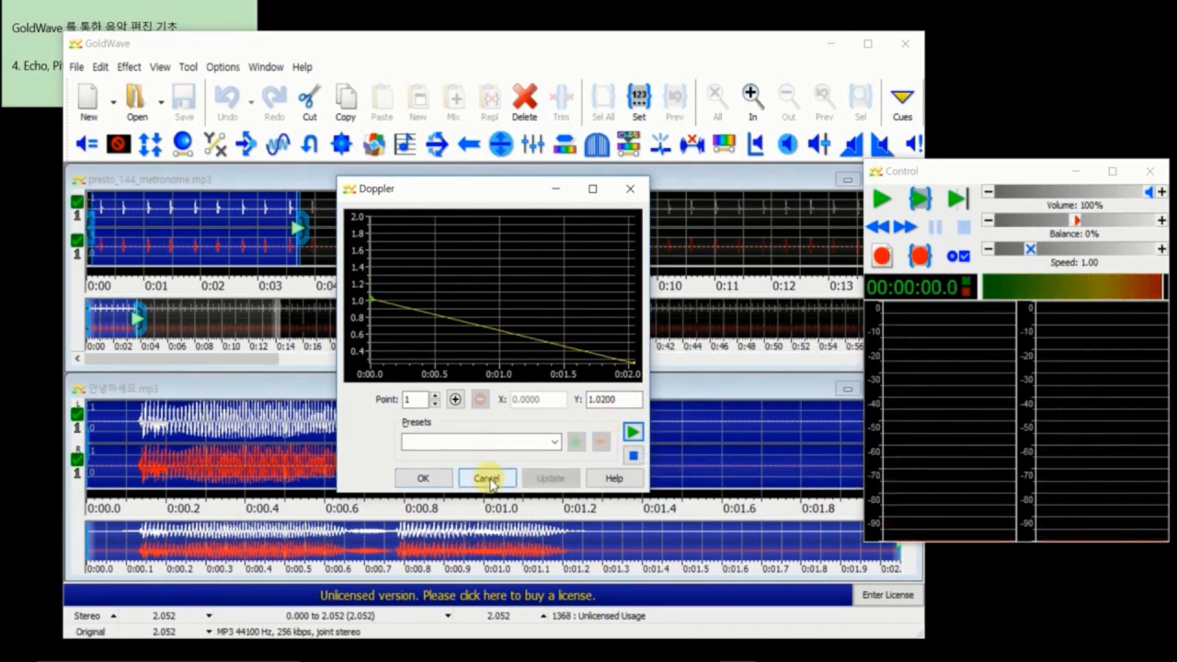
Preview a Doppler curve rising from 0.25 to 2.0, and one falling from 2.0 to 0.25
left_click_drag(370, 299, 374, 369)
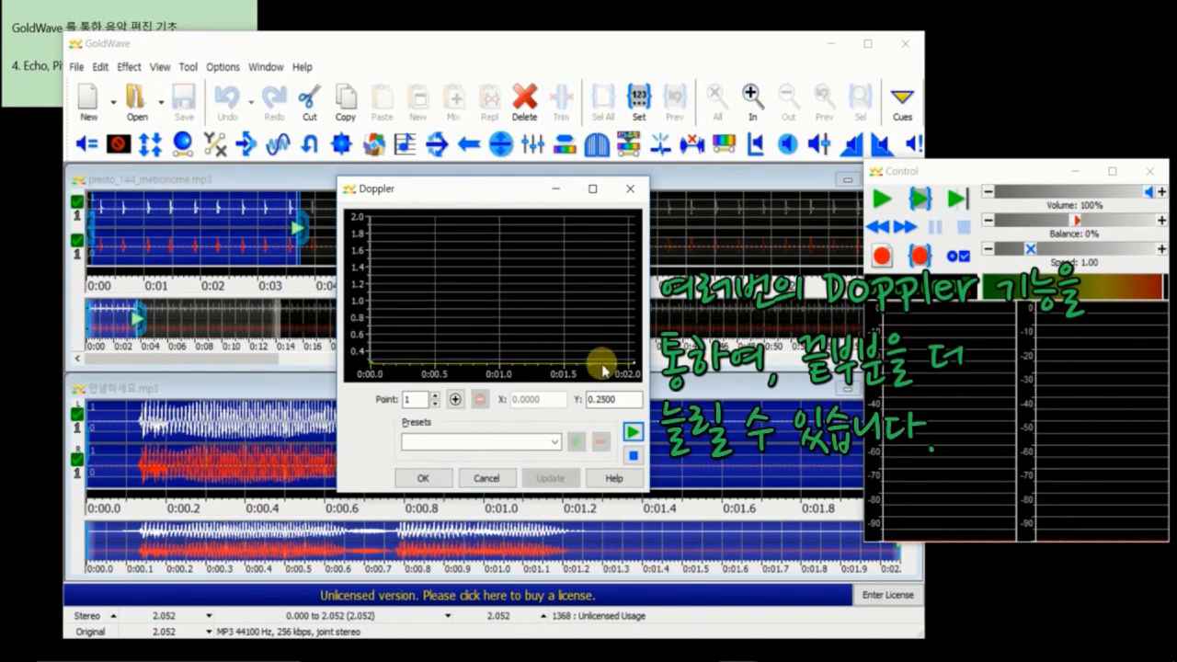
left_click_drag(633, 363, 643, 214)
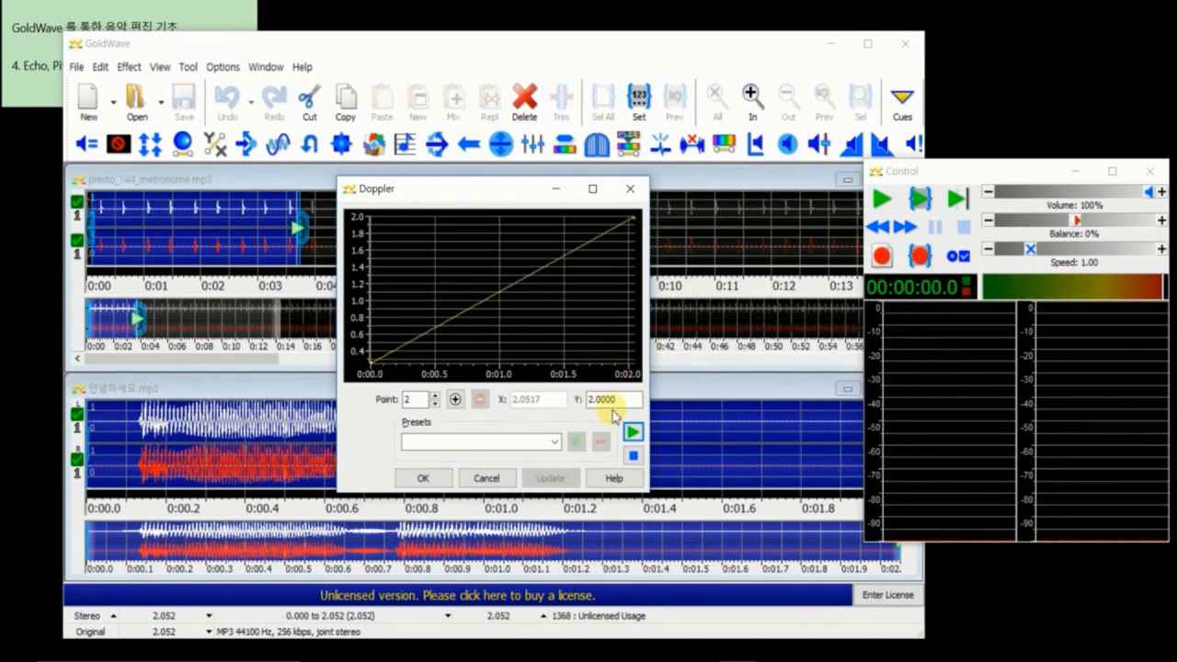
left_click(632, 432)
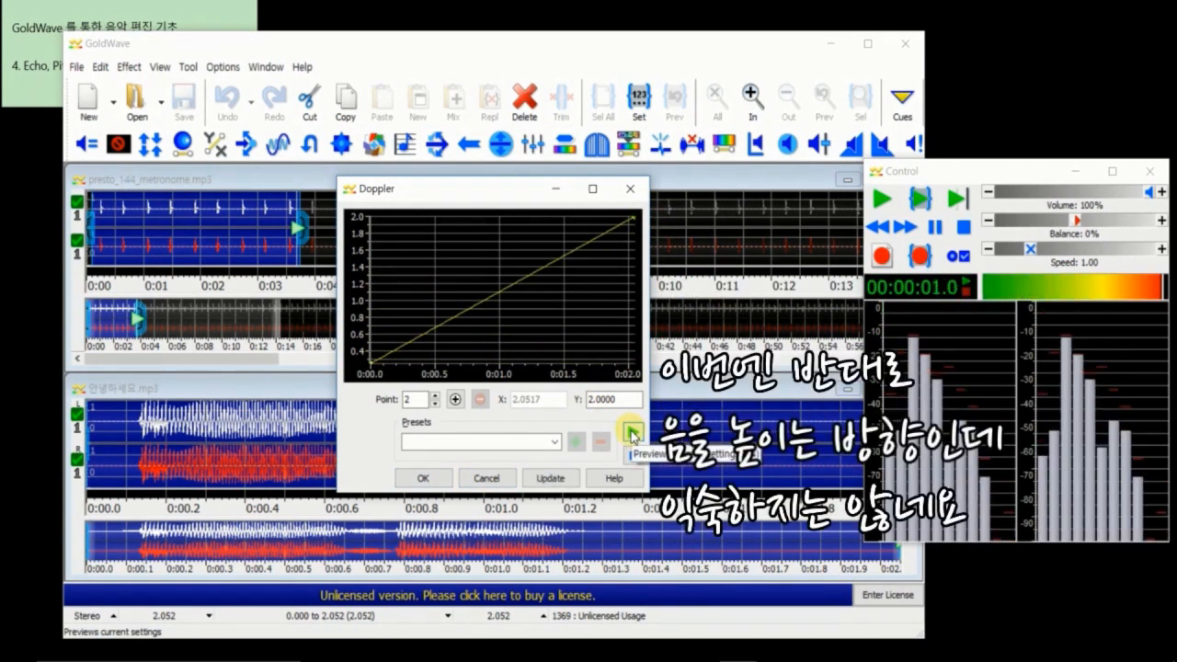
left_click_drag(369, 364, 361, 192)
left_click_drag(635, 223, 632, 366)
left_click(631, 432)
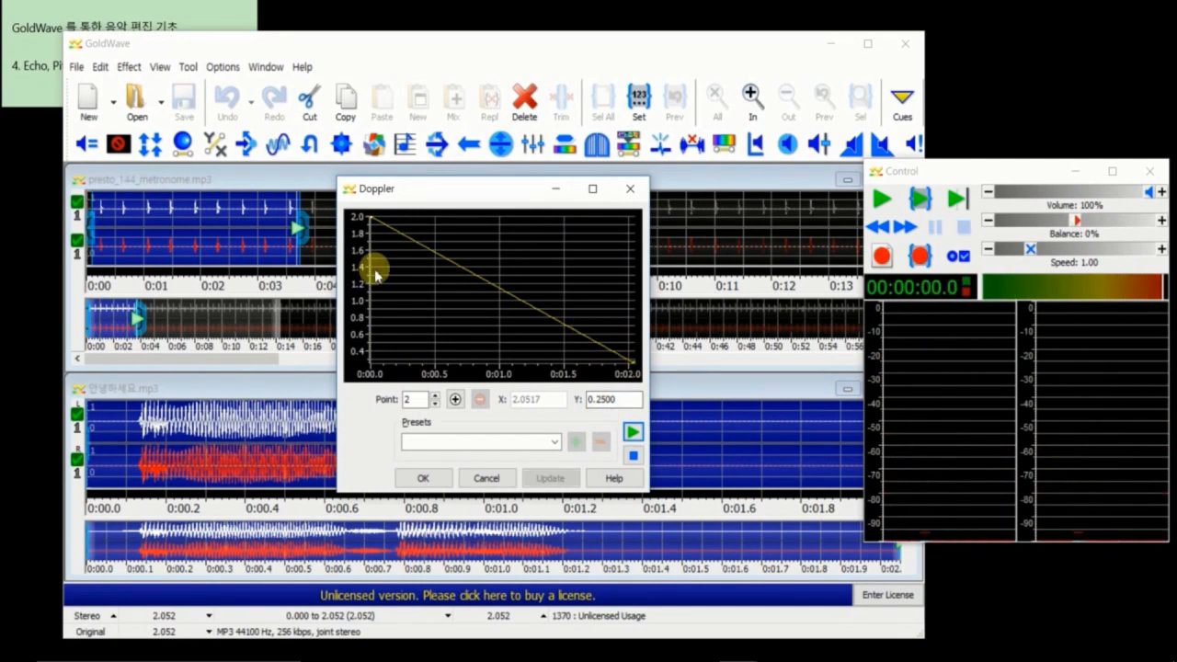
Preview the Doppler curve with its start point lowered to 0.81 and close the effect without applying it
left_click_drag(362, 224, 383, 319)
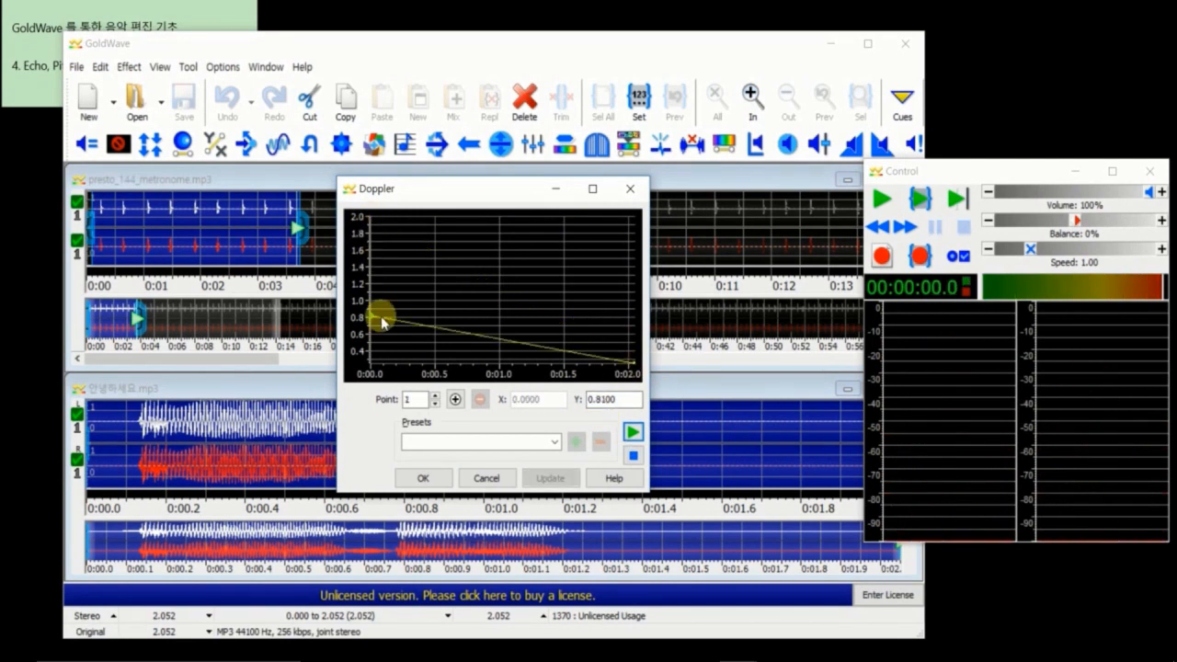
left_click(631, 432)
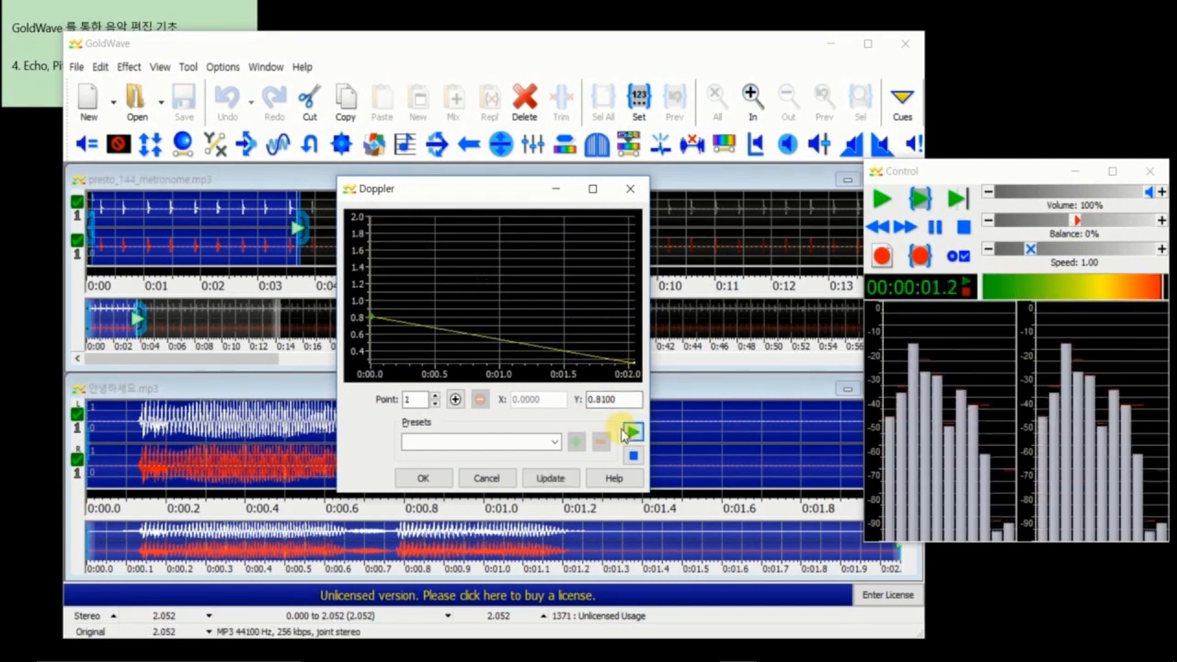
left_click(631, 191)
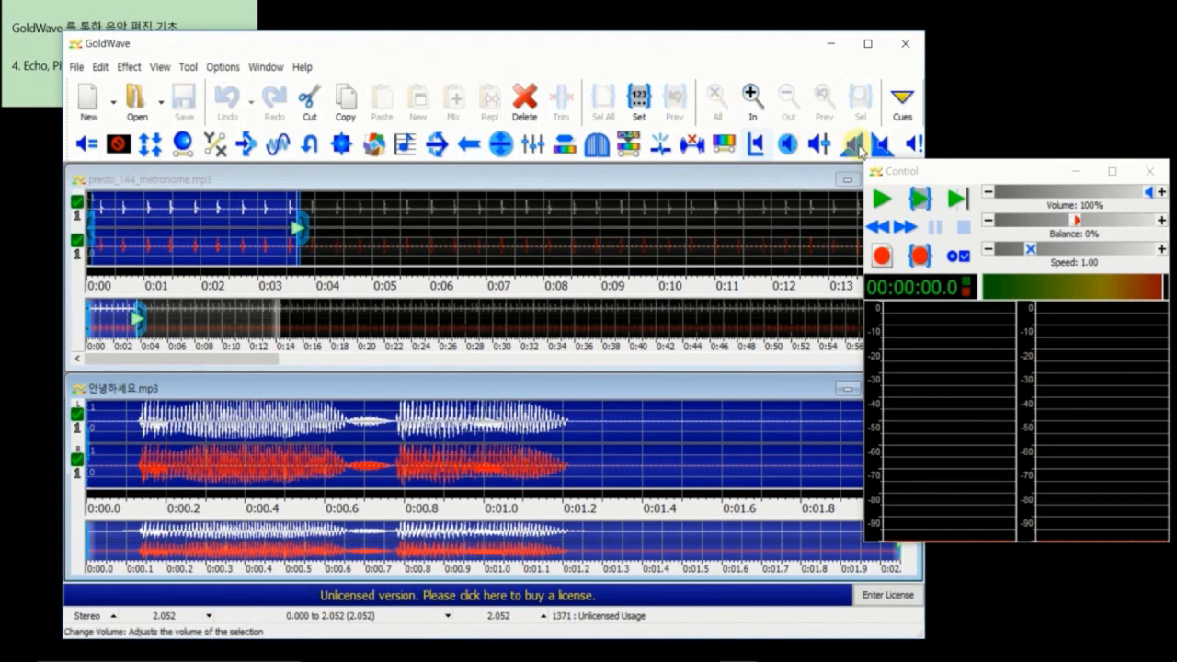
Close both open sound files, presto_144_metronome.mp3 and 안녕하세요.mp3
left_click_drag(680, 52, 595, 35)
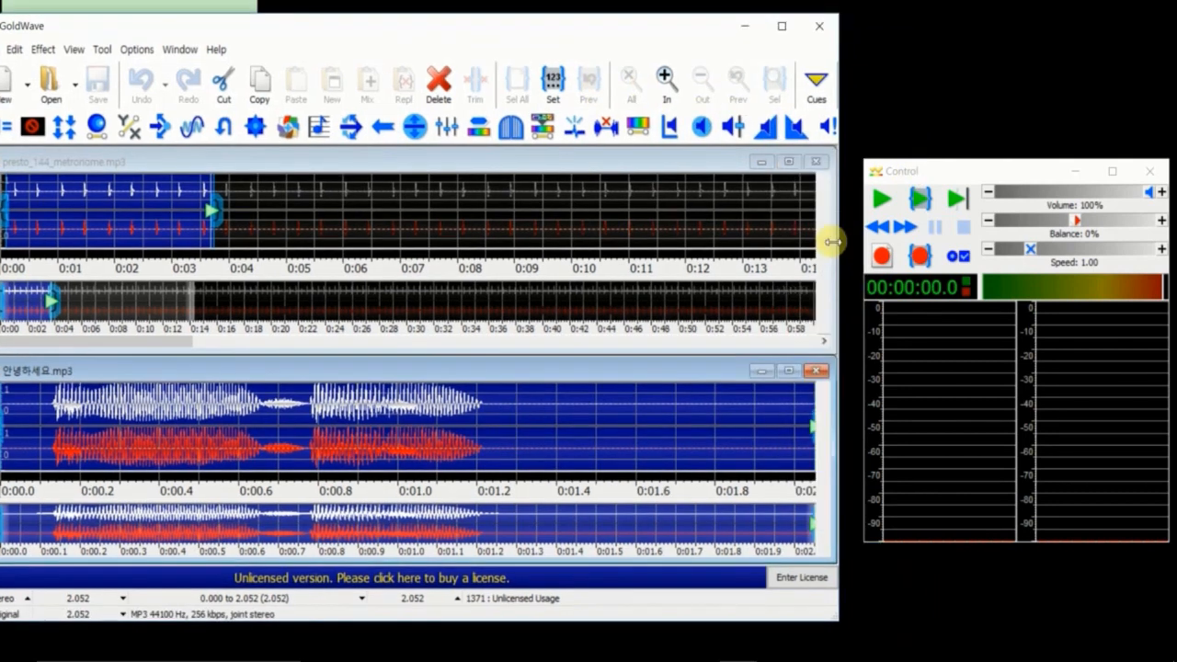
left_click(812, 162)
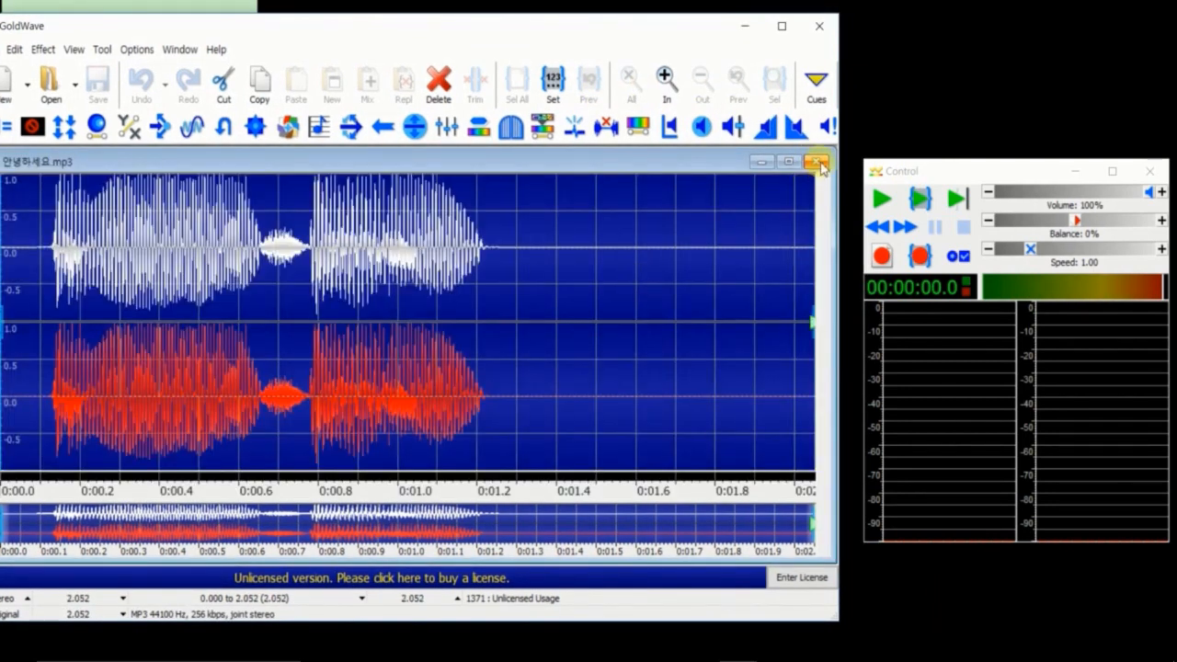
left_click(817, 163)
Open snare_drum_rim_shot.mp3 and snare_drum_roll.mp3 from the desktop in the editor
left_click_drag(509, 37, 736, 81)
left_click_drag(112, 542, 342, 375)
left_click_drag(278, 79, 358, 64)
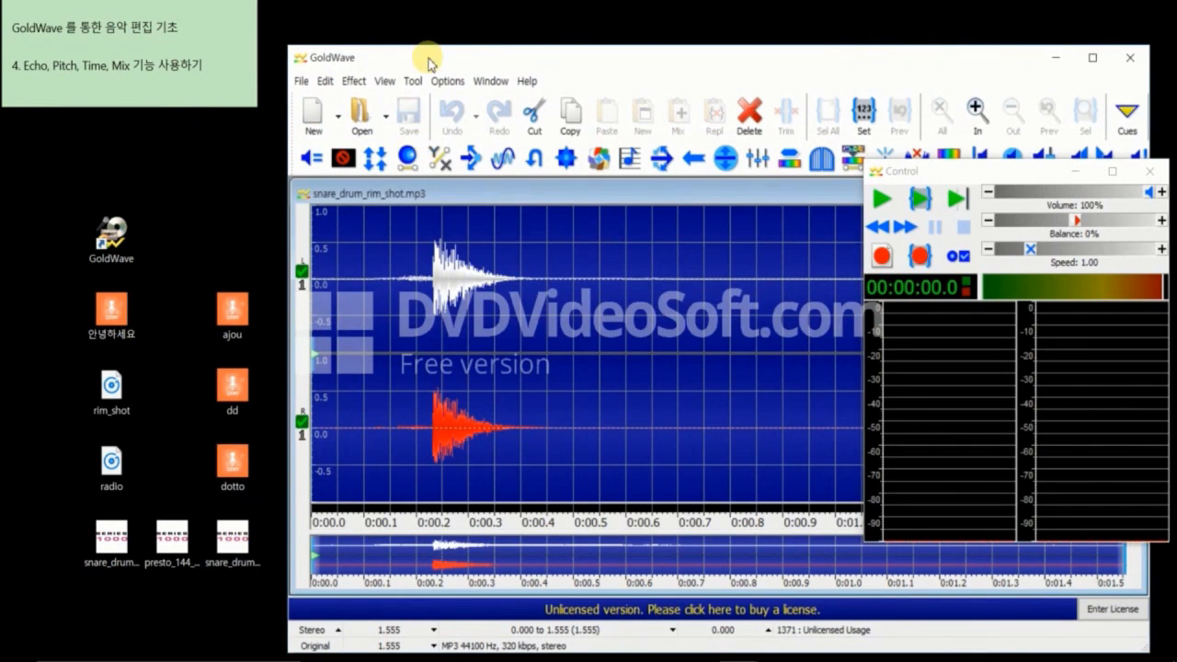
left_click_drag(422, 53, 207, 55)
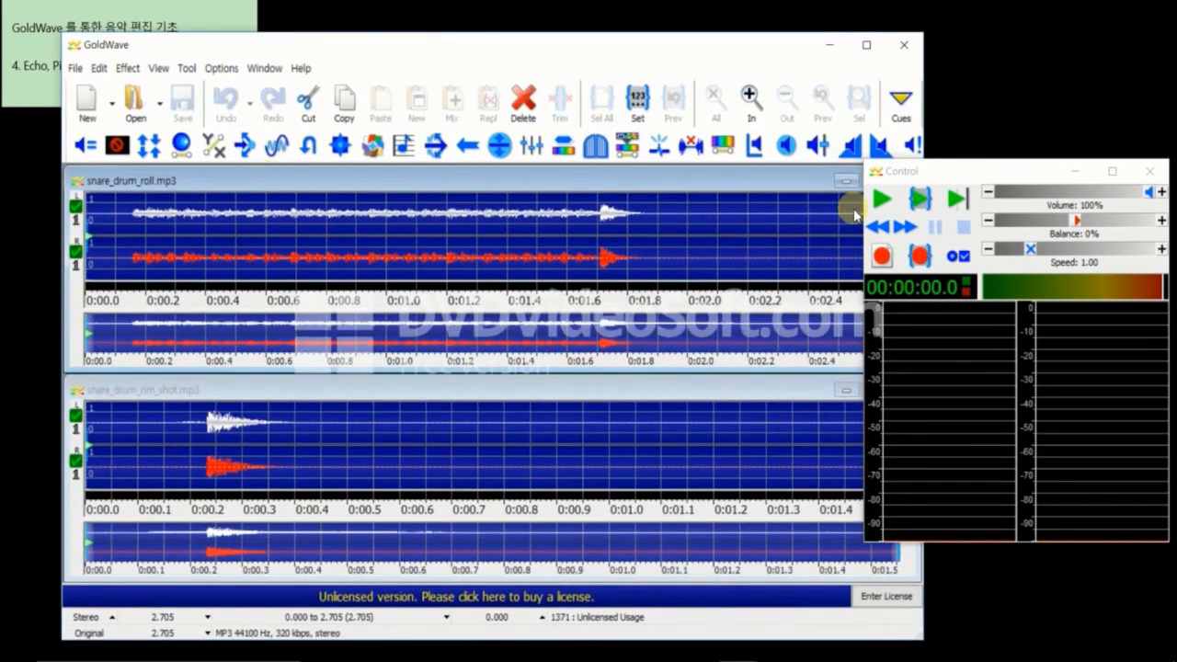
Play the snare drum roll and the rim shot, and listen to the drum roll once more
left_click(882, 200)
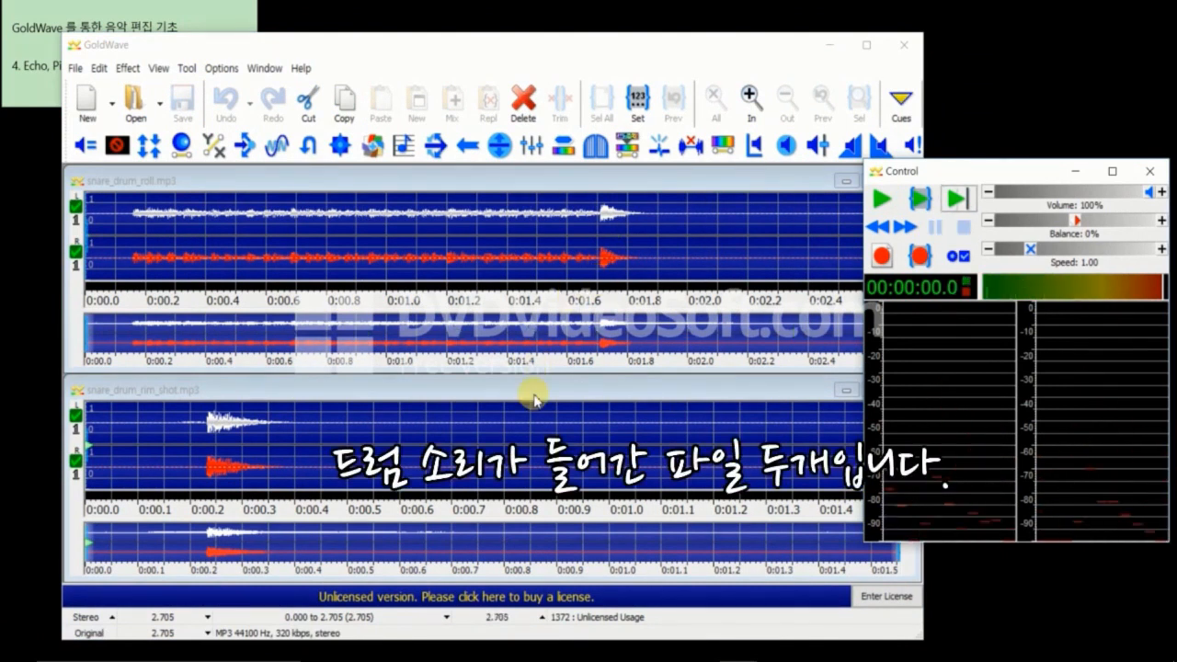
left_click(533, 397)
left_click(882, 200)
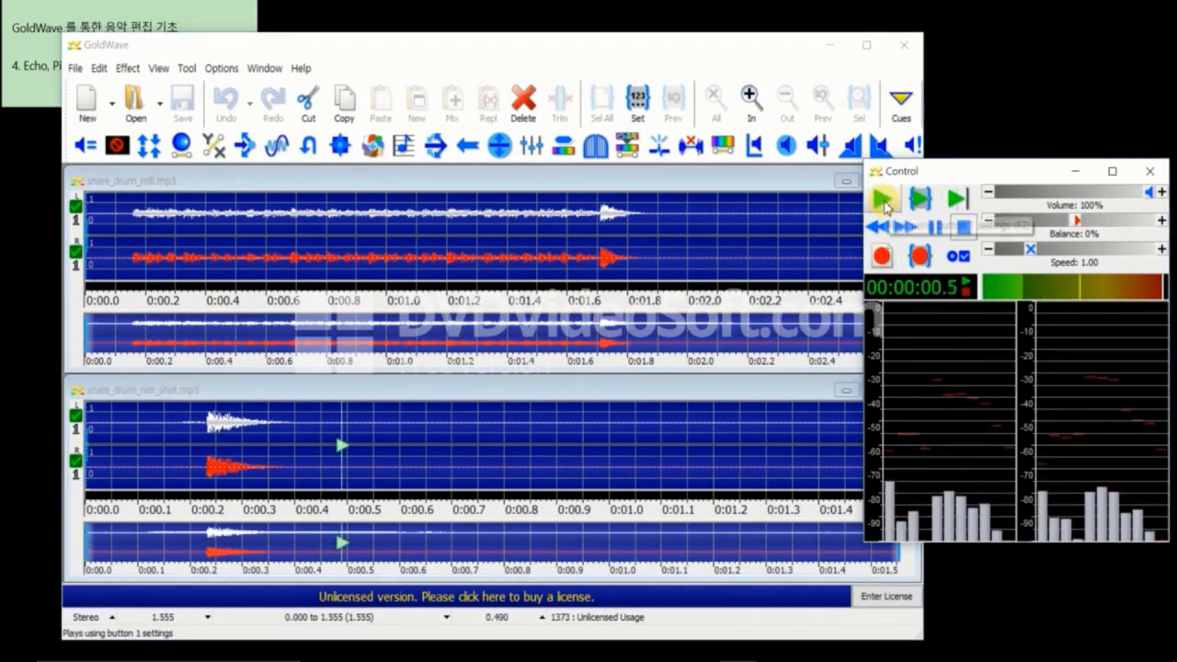
left_click(648, 195)
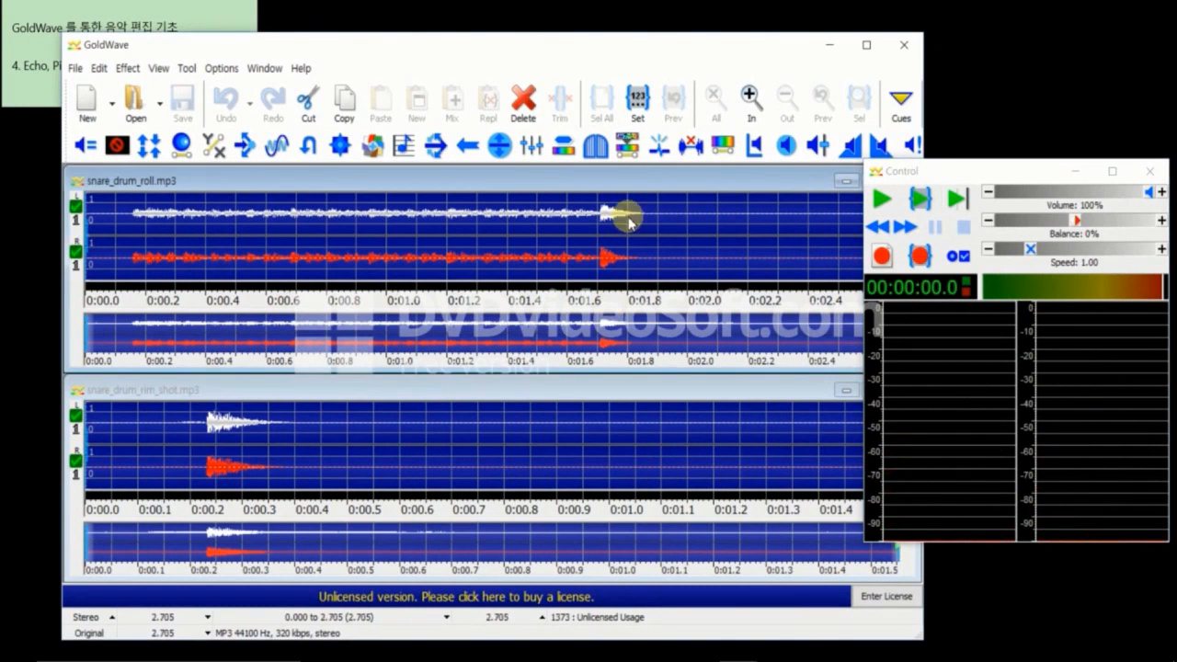
left_click(883, 213)
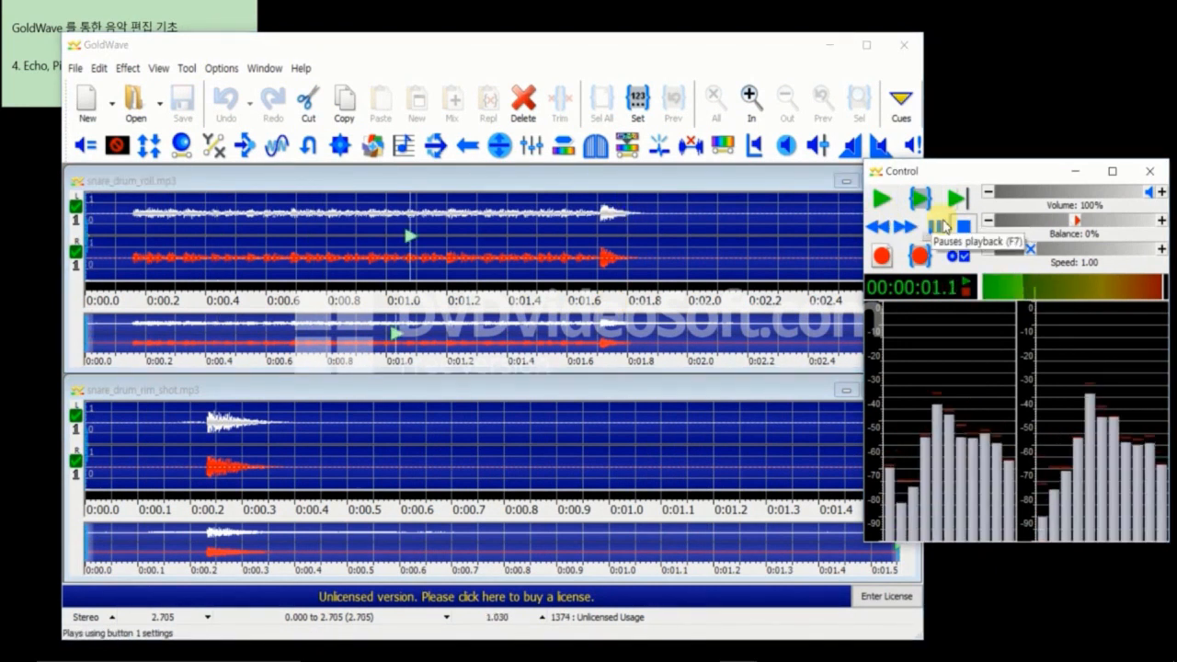
left_click(576, 188)
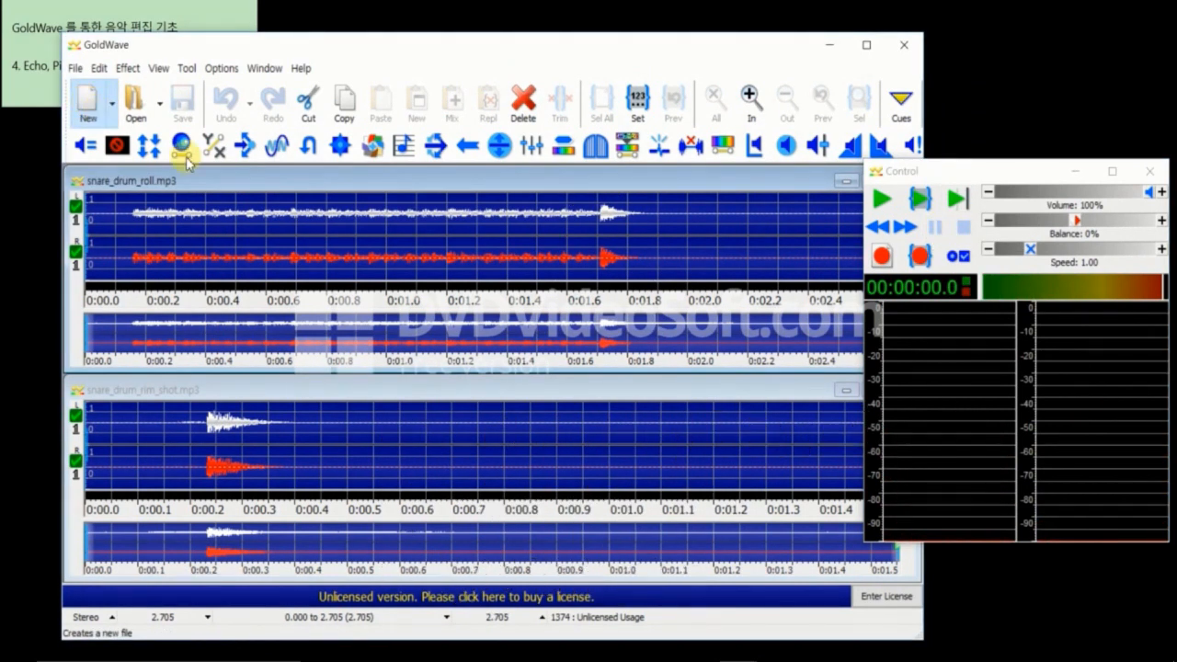
Create a new one-minute stereo sound and copy the snare drum roll's section from about 0.019 s to 1.684 s
left_click(88, 101)
left_click(447, 415)
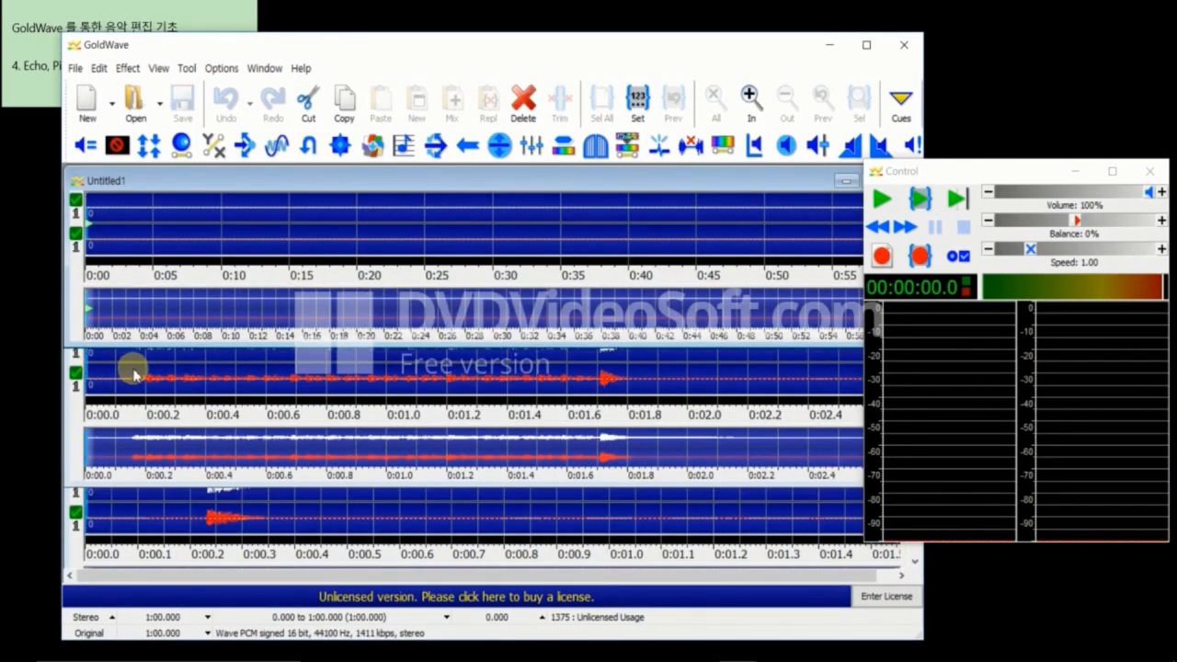
left_click_drag(92, 366, 589, 364)
right_click(576, 366)
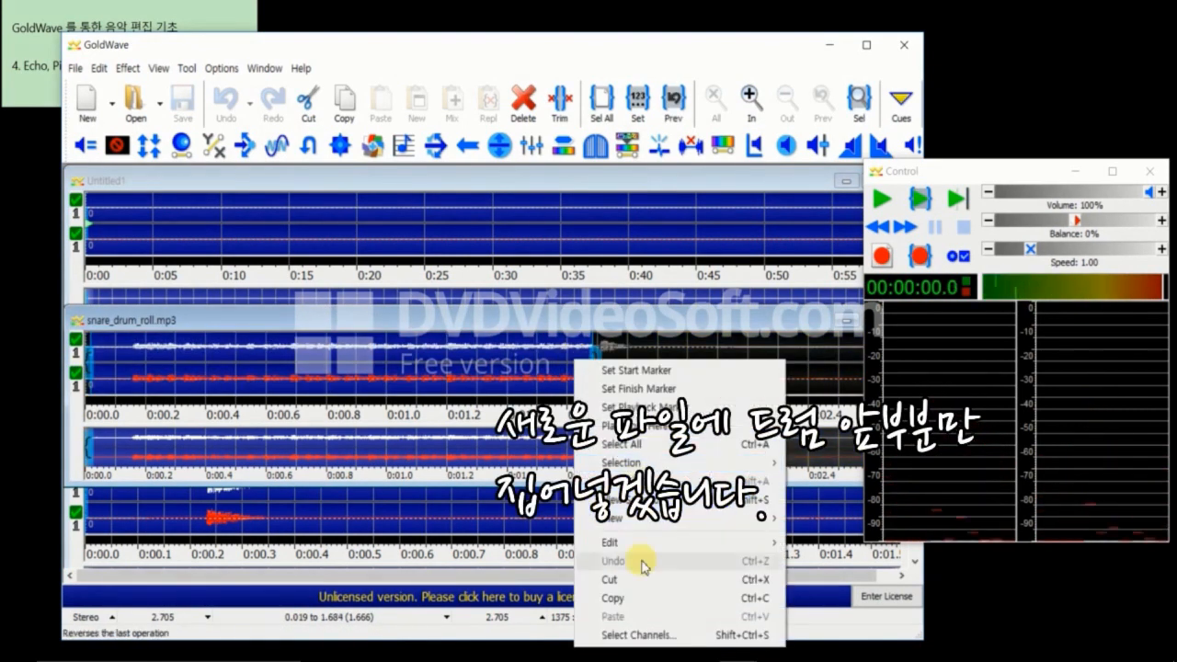
left_click(643, 598)
Paste the copied drum roll at the start of the new sound and play the result
right_click(247, 230)
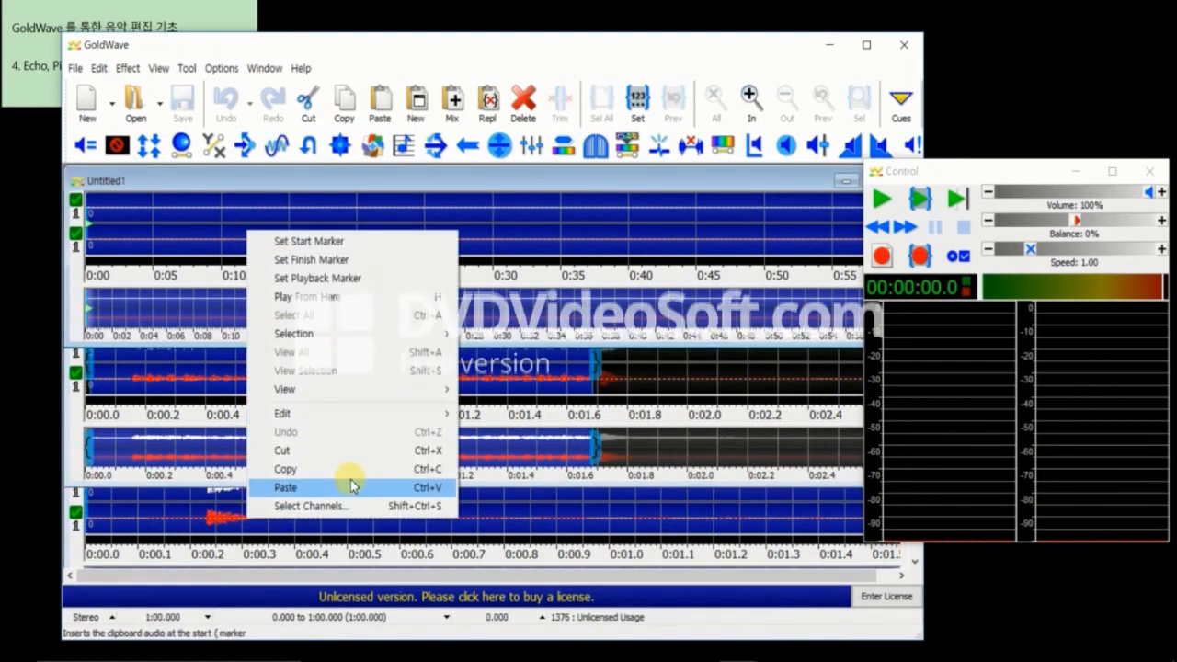
left_click(351, 485)
scroll(144, 230, "up", 10)
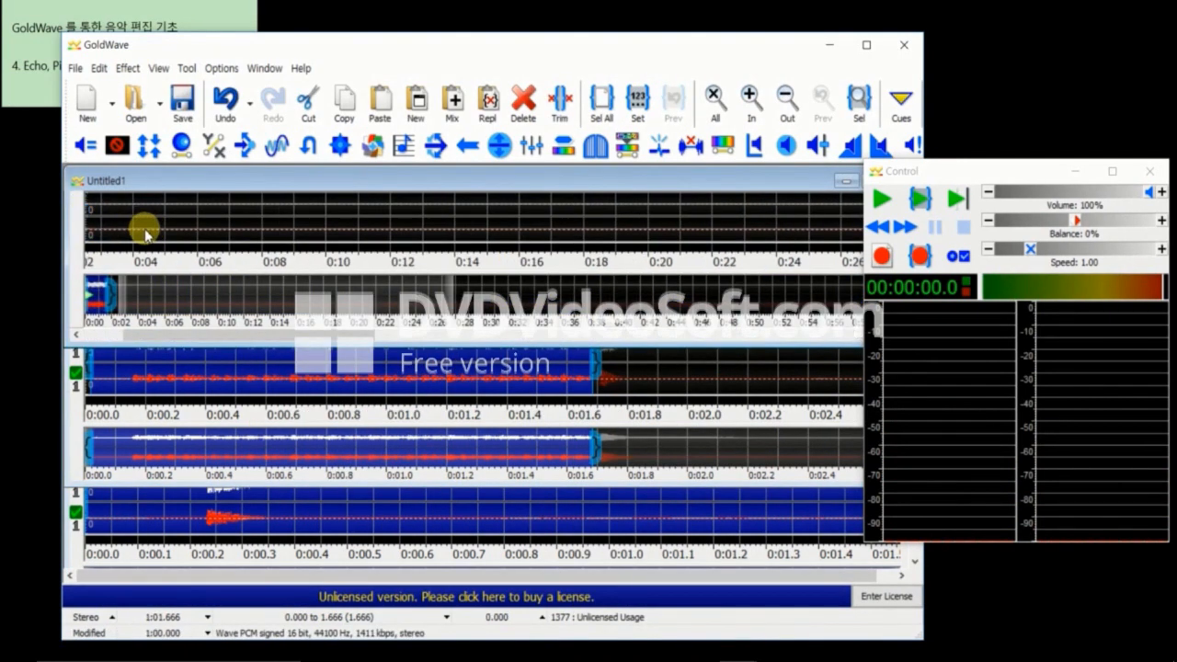
left_click(102, 336)
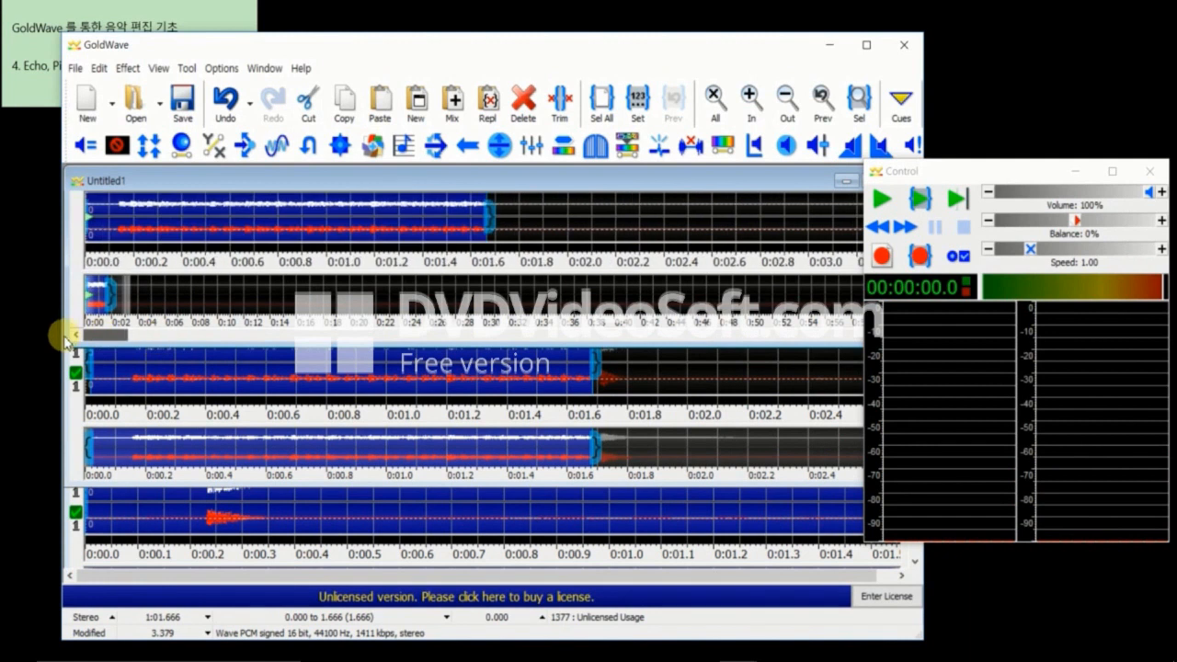
left_click(882, 198)
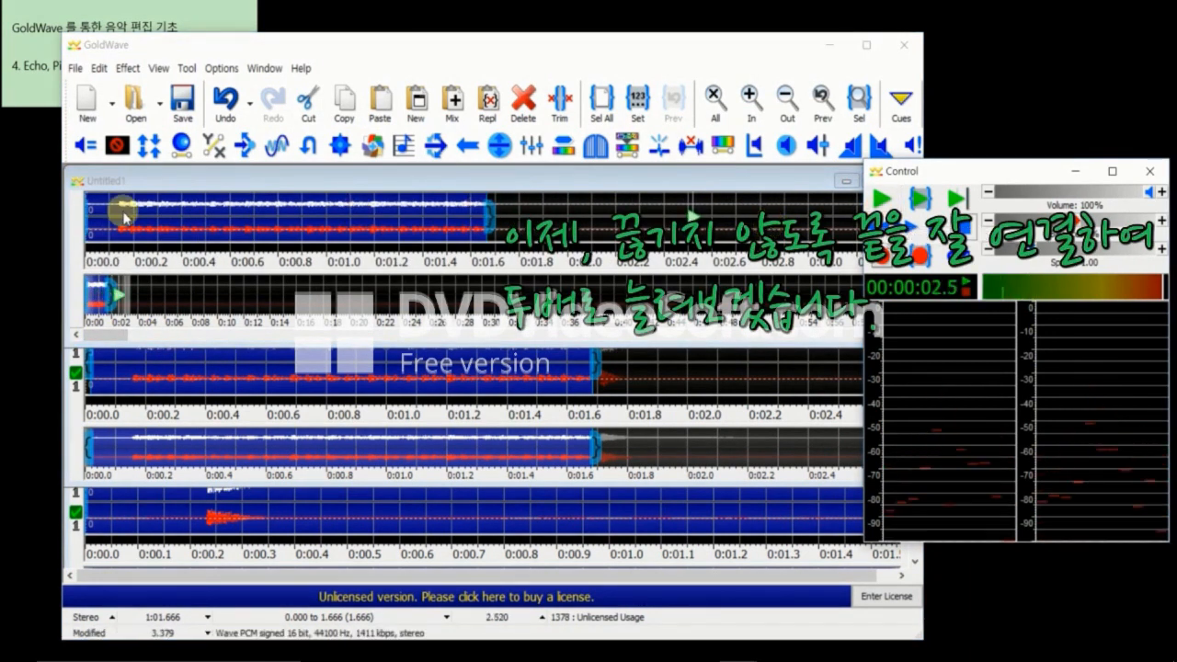
Select the drum roll in the new sound from about 0.142 s to 1.665 s and copy it
left_click_drag(113, 207, 310, 202)
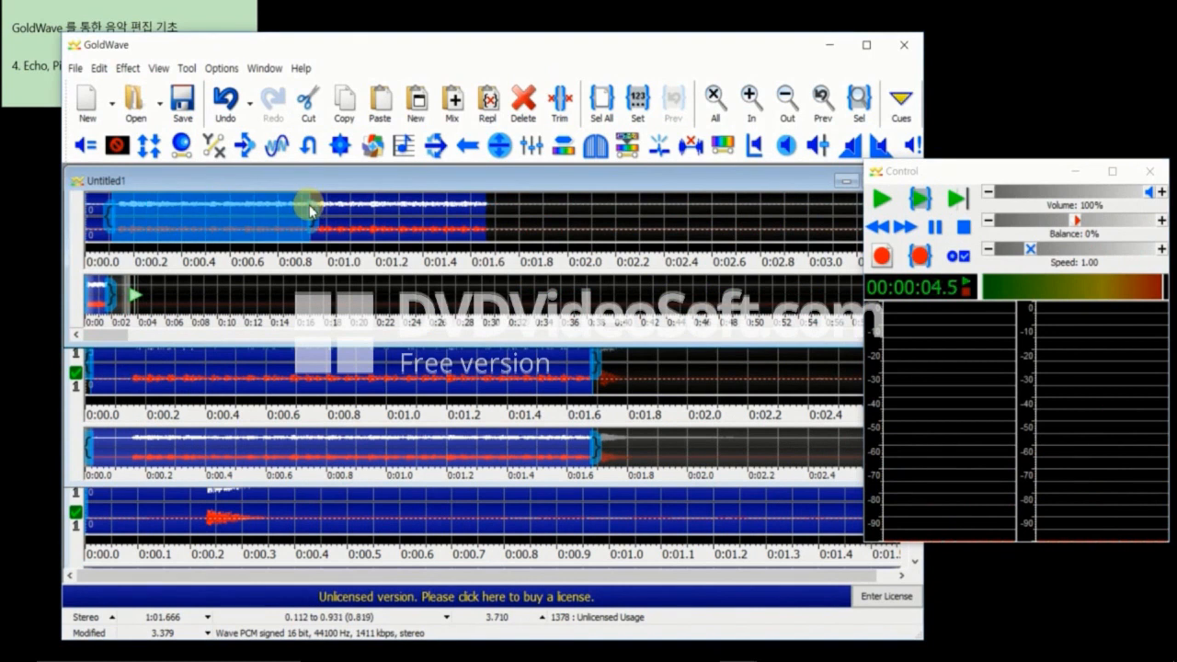
left_click_drag(119, 203, 506, 230)
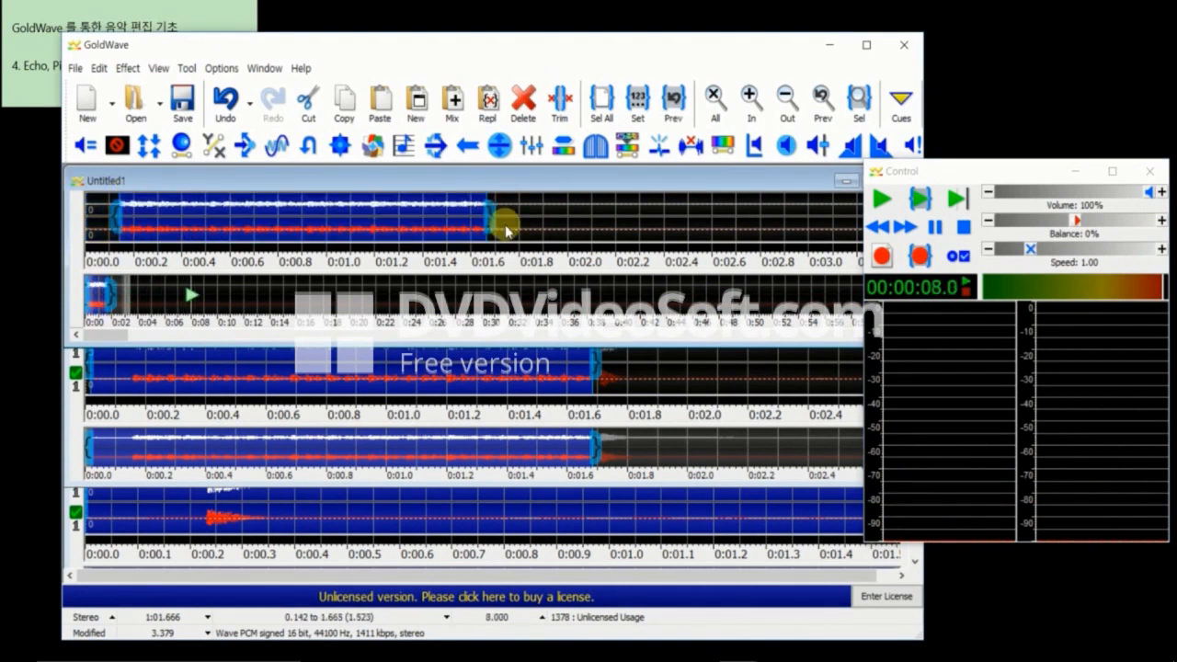
right_click(458, 221)
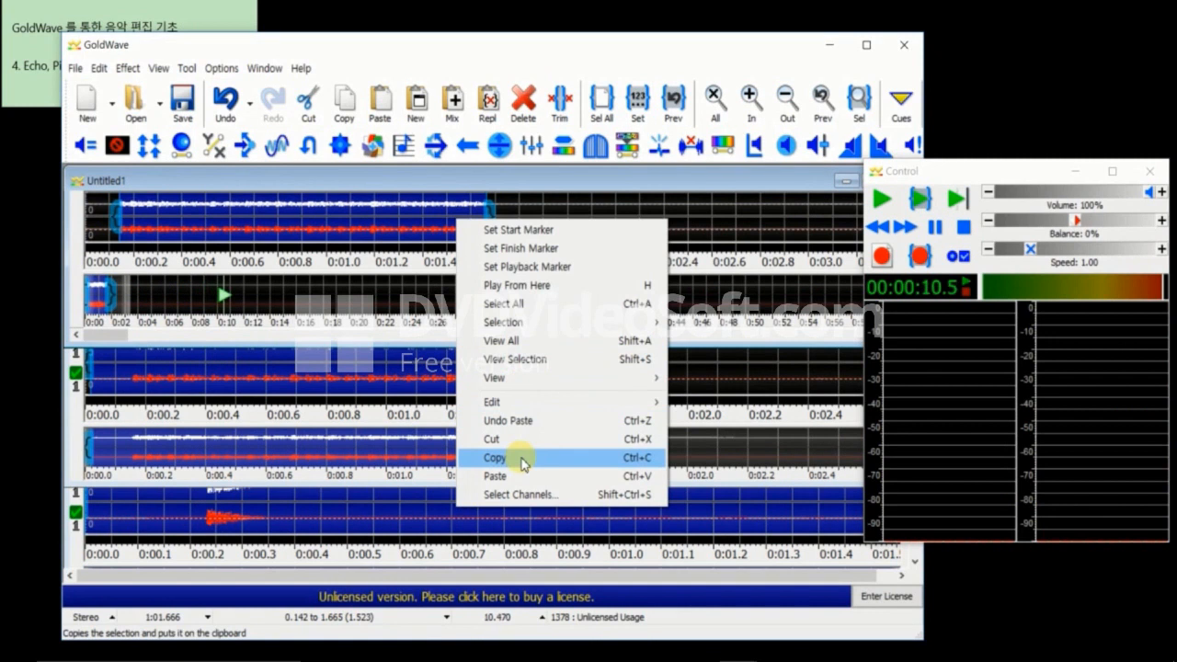
left_click(522, 457)
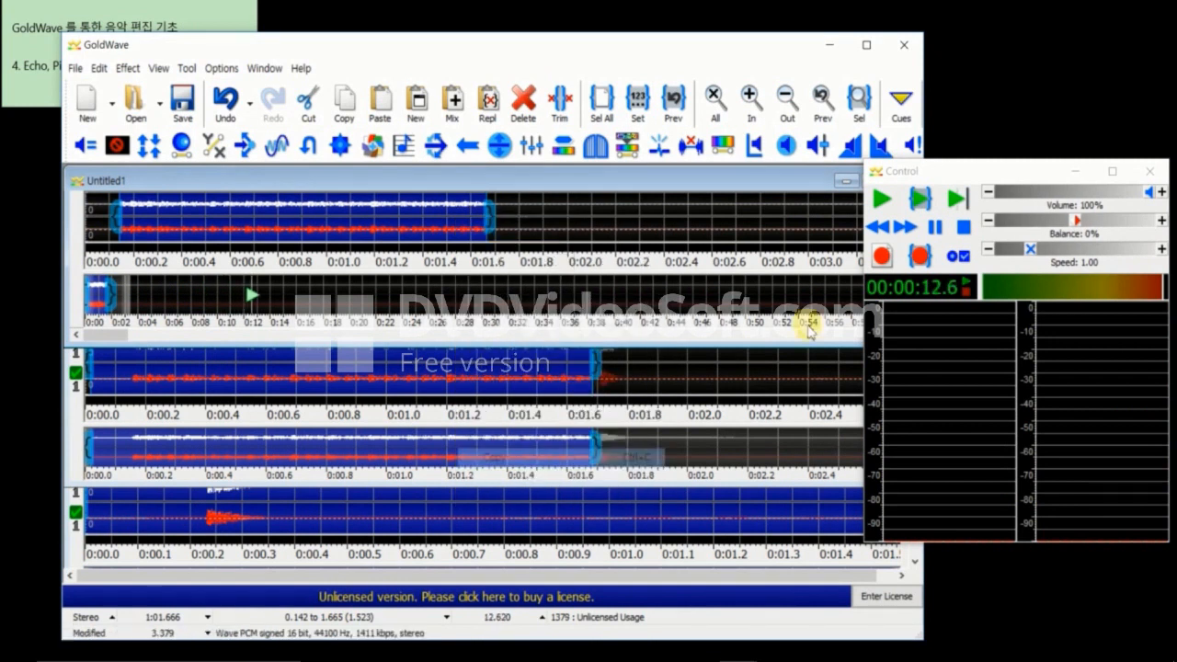
Paste the copied drum roll directly after the first one, at about 1.671 s in the new sound
left_click(490, 204)
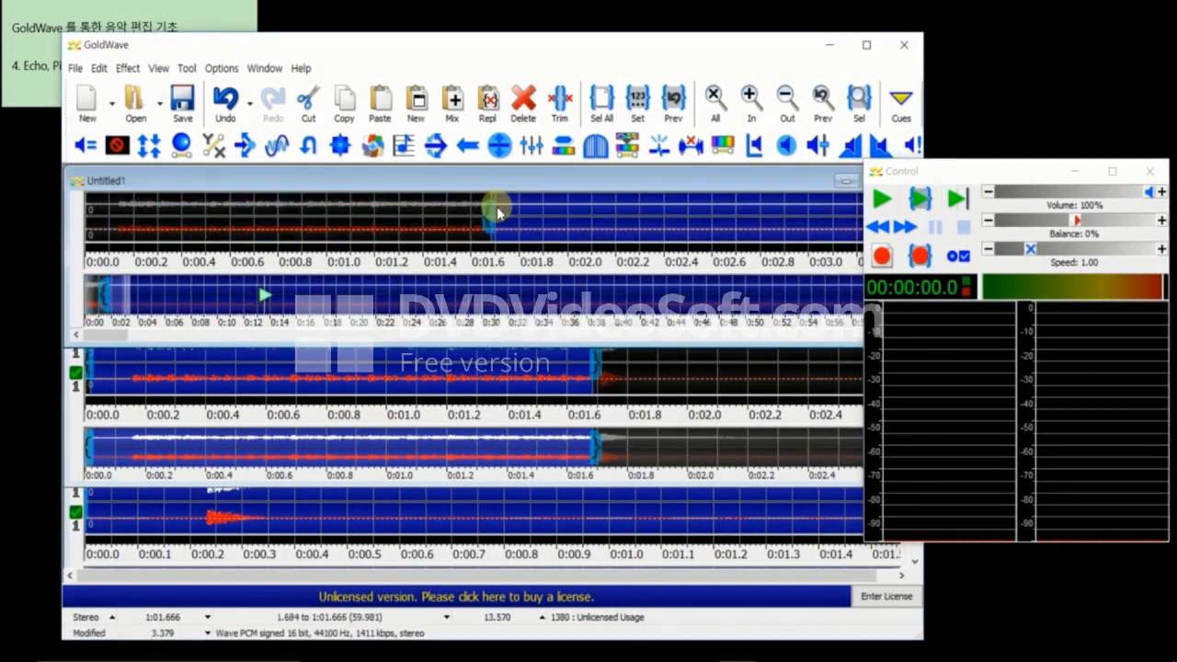
left_click_drag(487, 205, 485, 204)
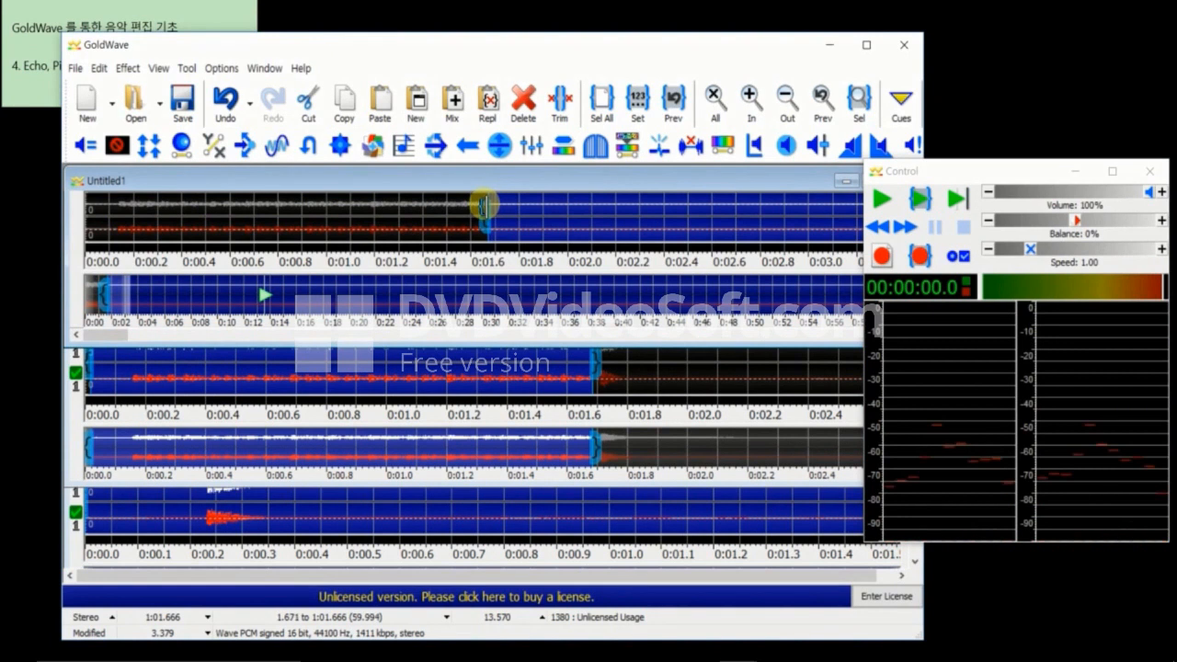
right_click(484, 209)
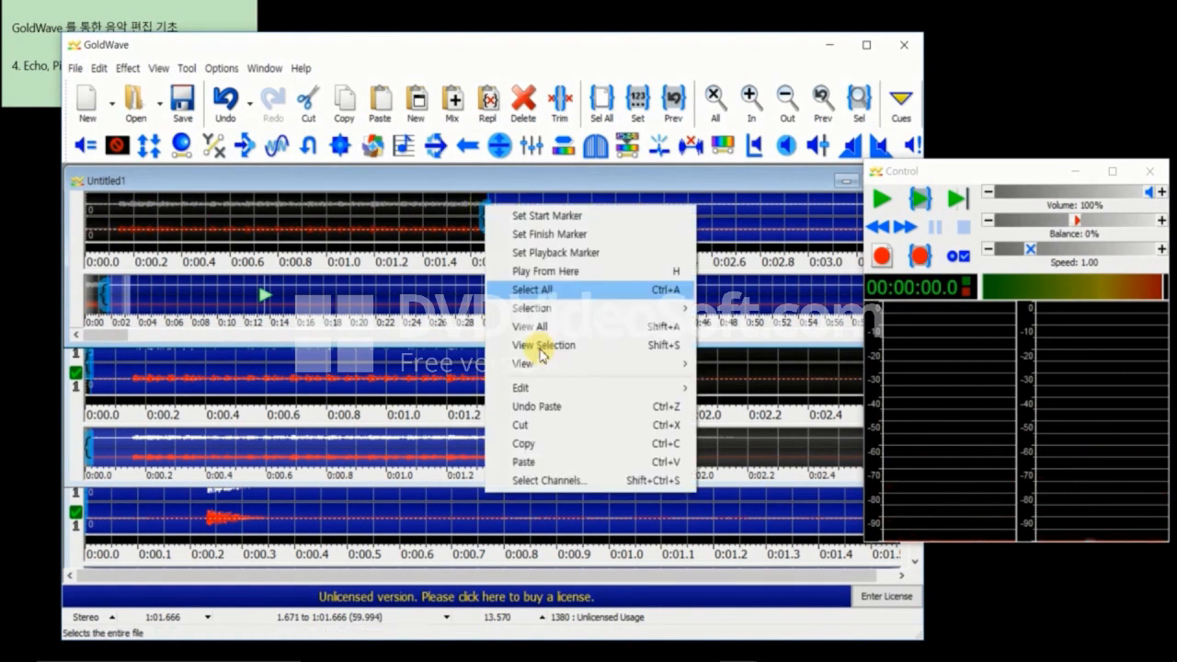
left_click(551, 461)
Play the lengthened drum roll from about 0.076 s to check the join, and stop playback
left_click(104, 207)
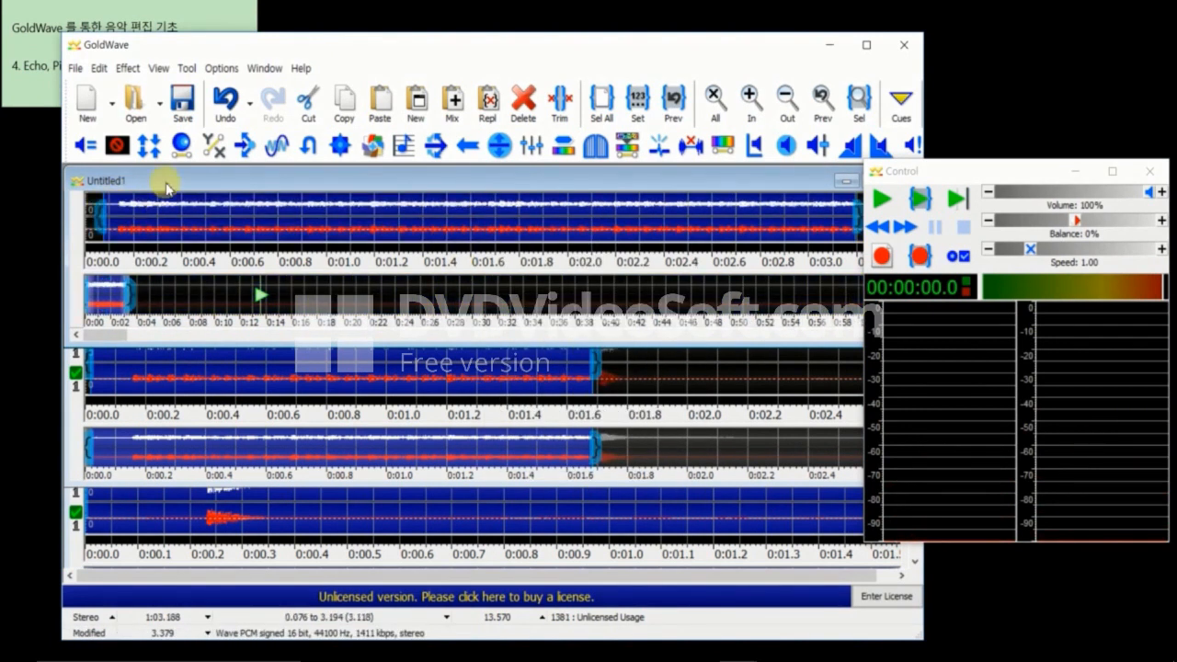
left_click(956, 198)
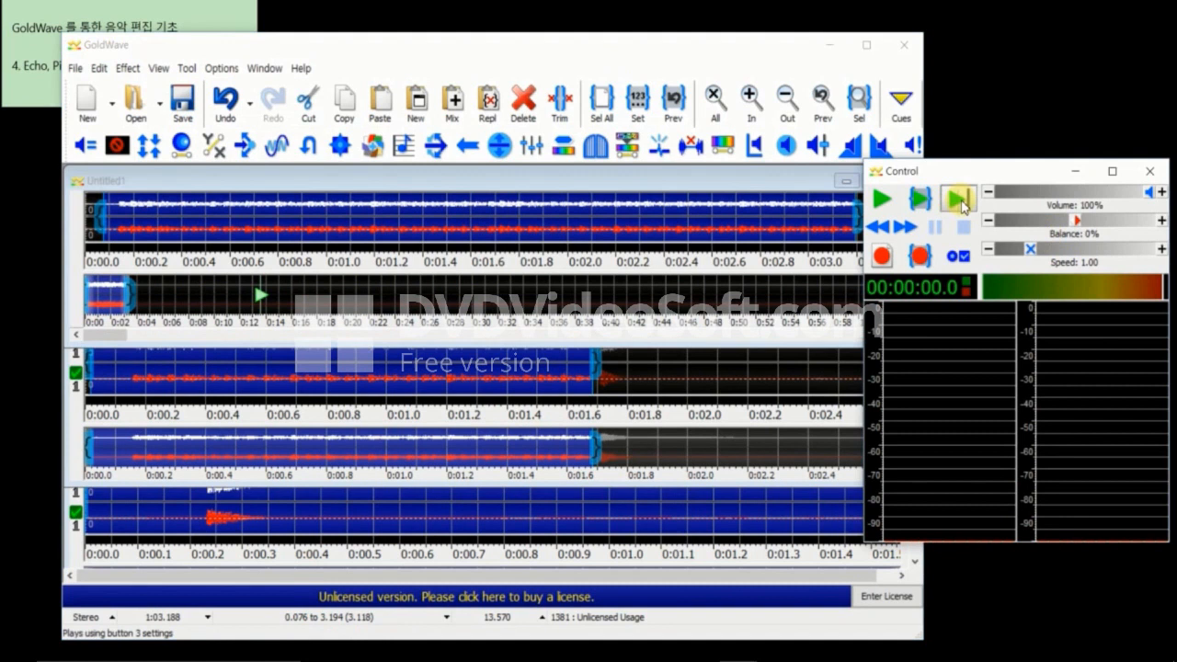
left_click(883, 198)
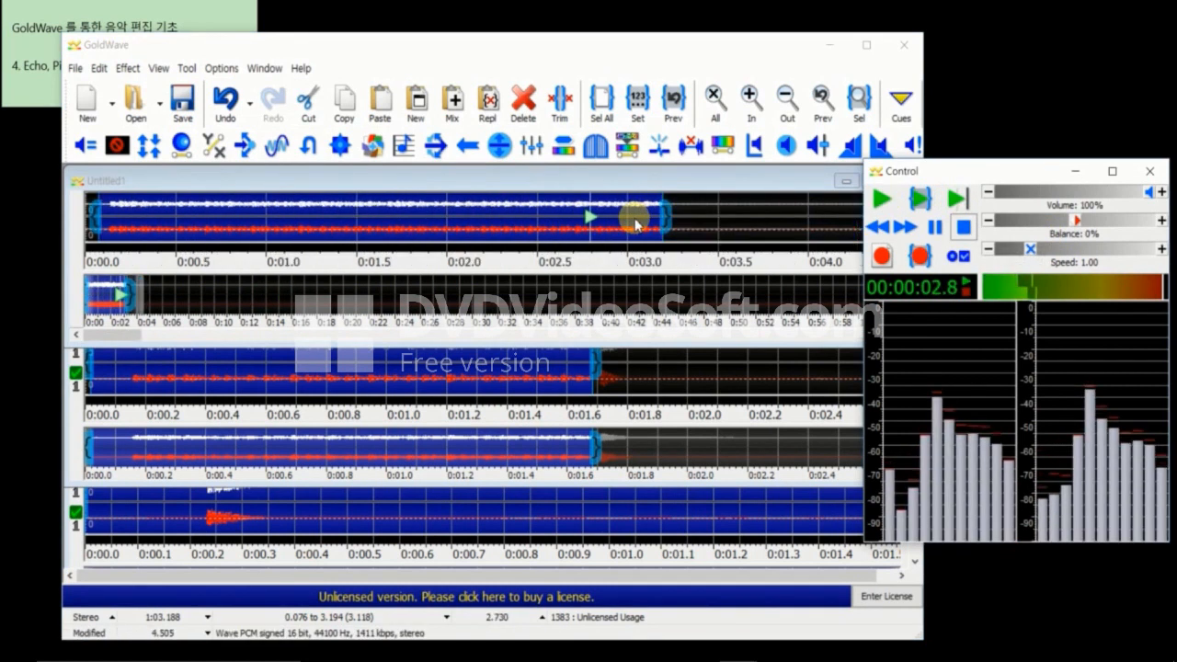
left_click(972, 236)
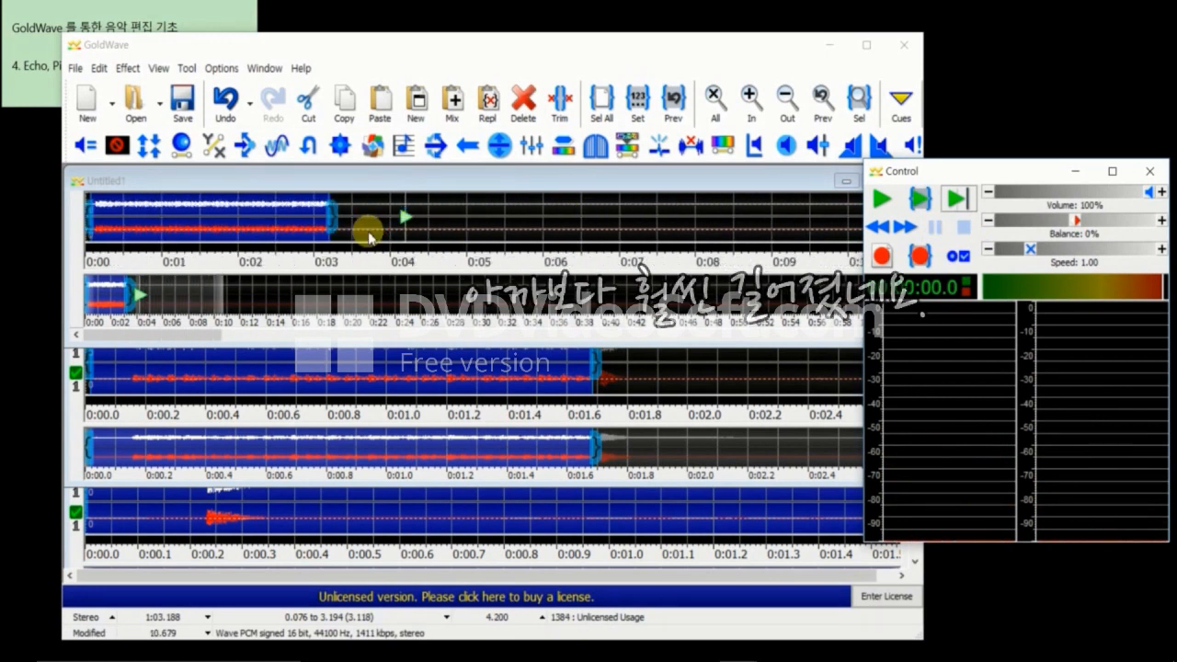
Trim the new sound to the section from 0 s to about 4.990 s
left_click_drag(92, 213, 58, 210)
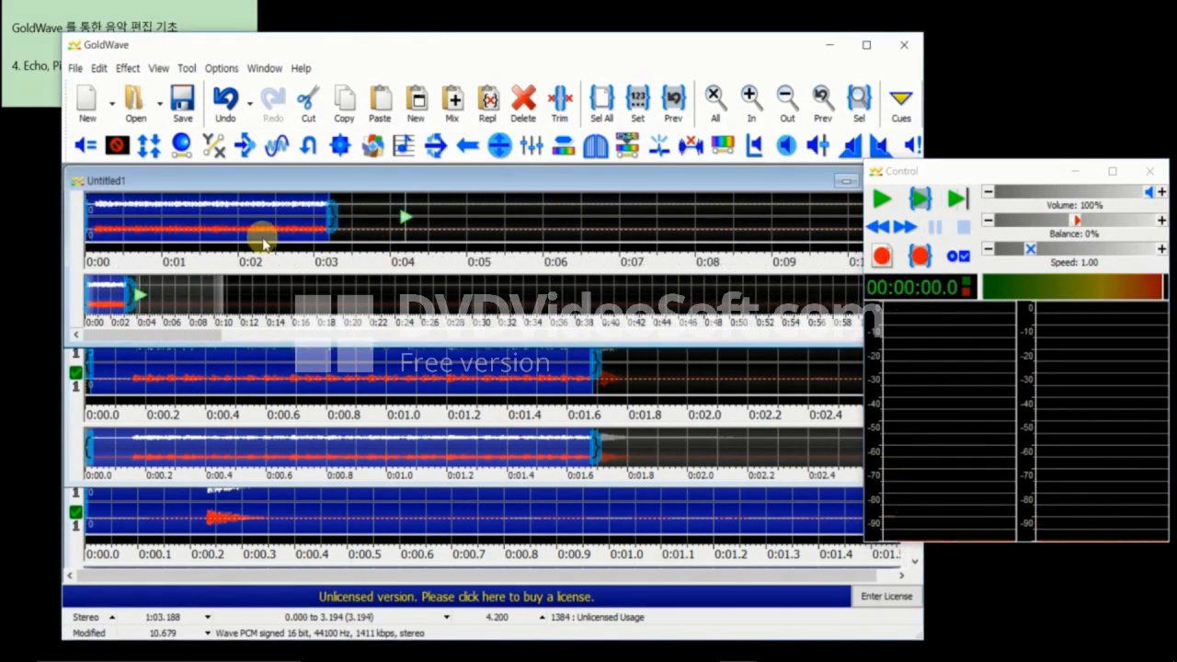
left_click_drag(329, 210, 469, 211)
left_click(562, 104)
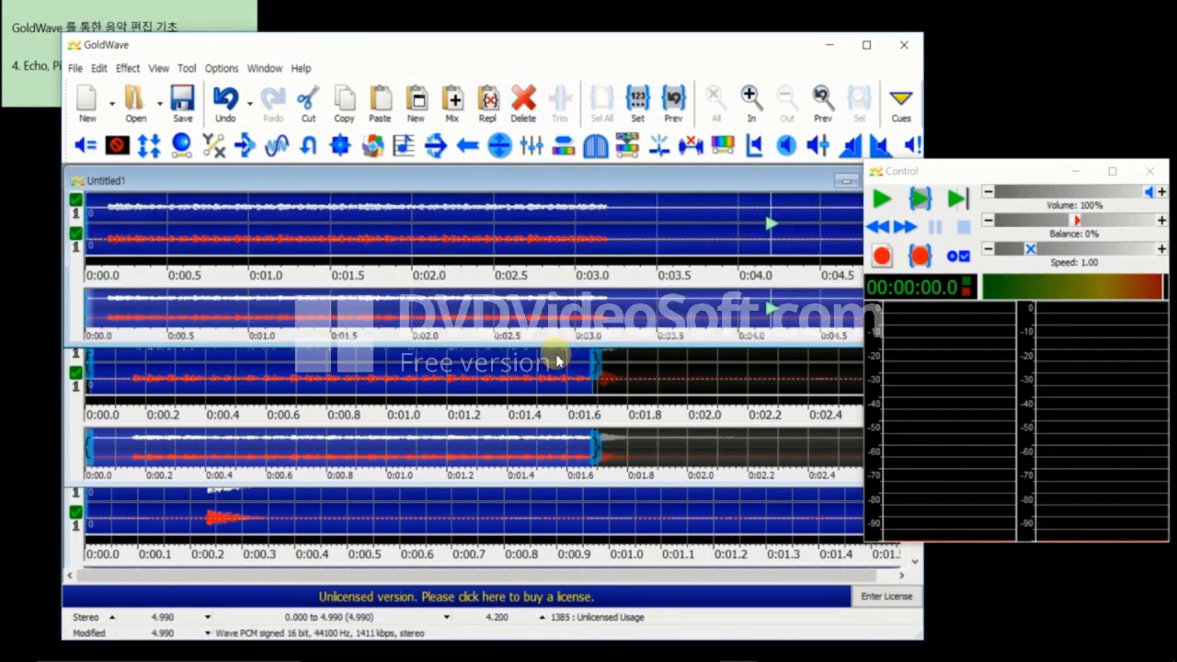
Copy the section from about 0.175 s to 0.608 s of snare_drum_rim_shot.mp3
left_click(538, 404)
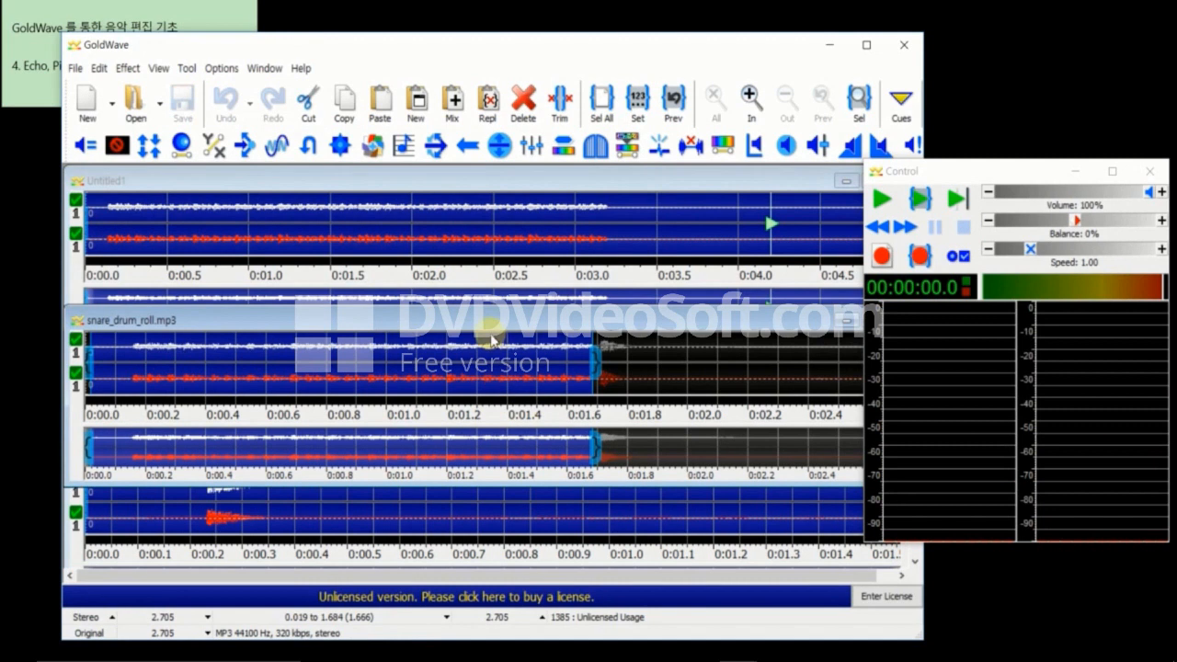
left_click_drag(494, 324, 489, 305)
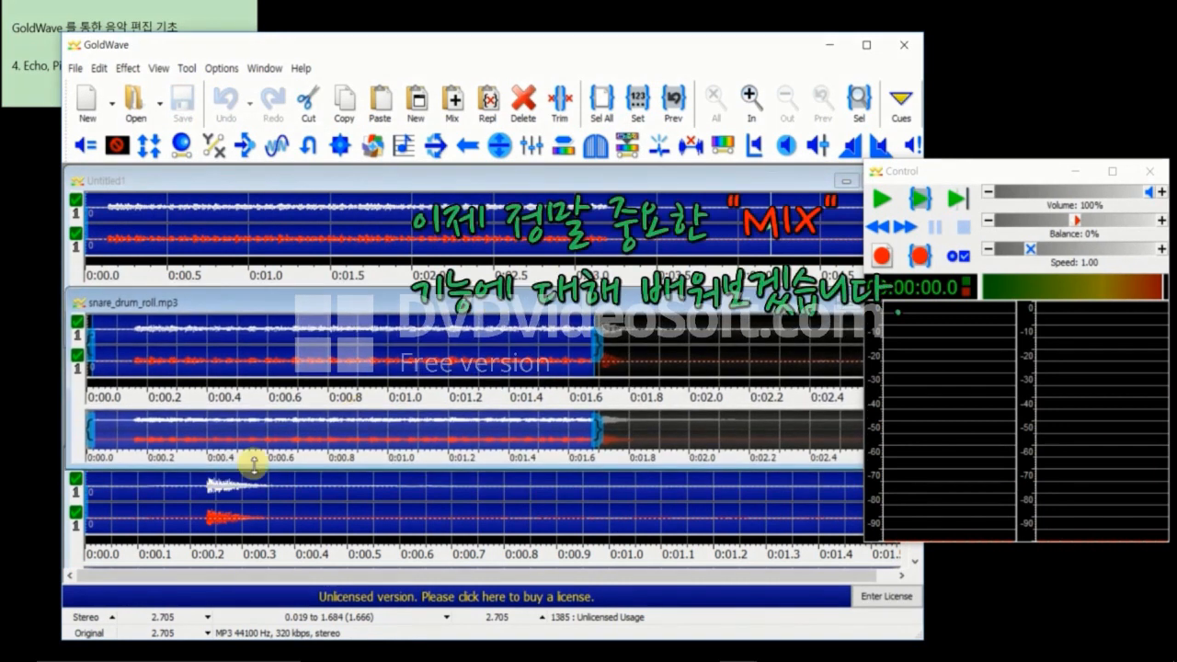
left_click(187, 490)
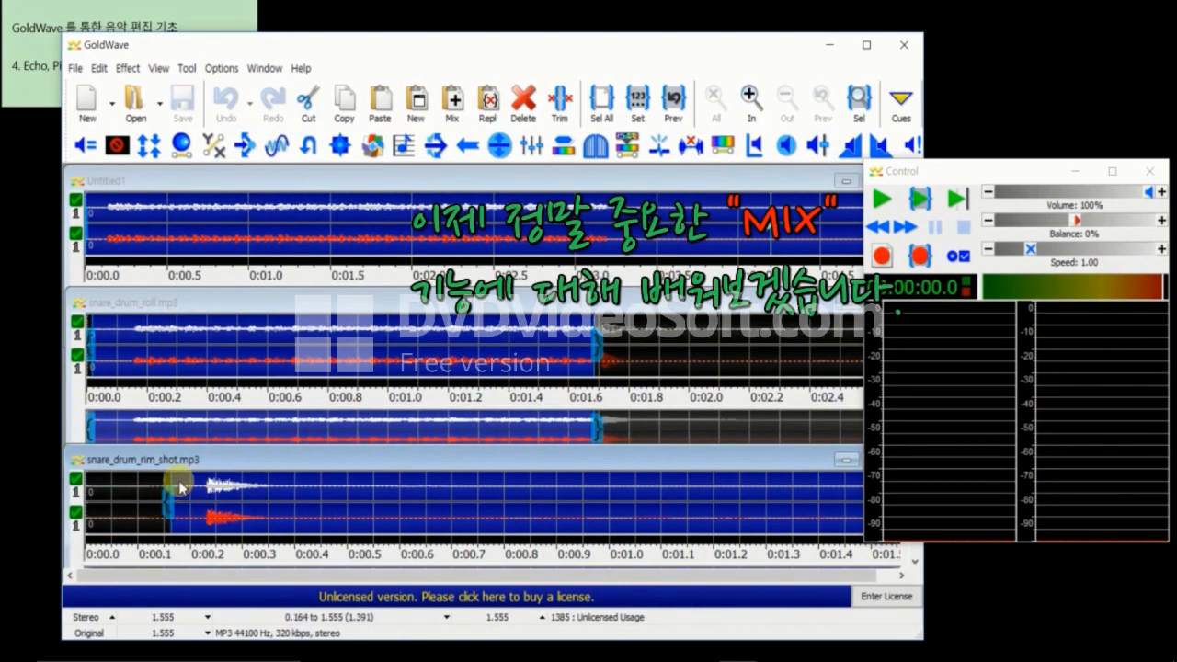
left_click_drag(174, 488, 404, 503)
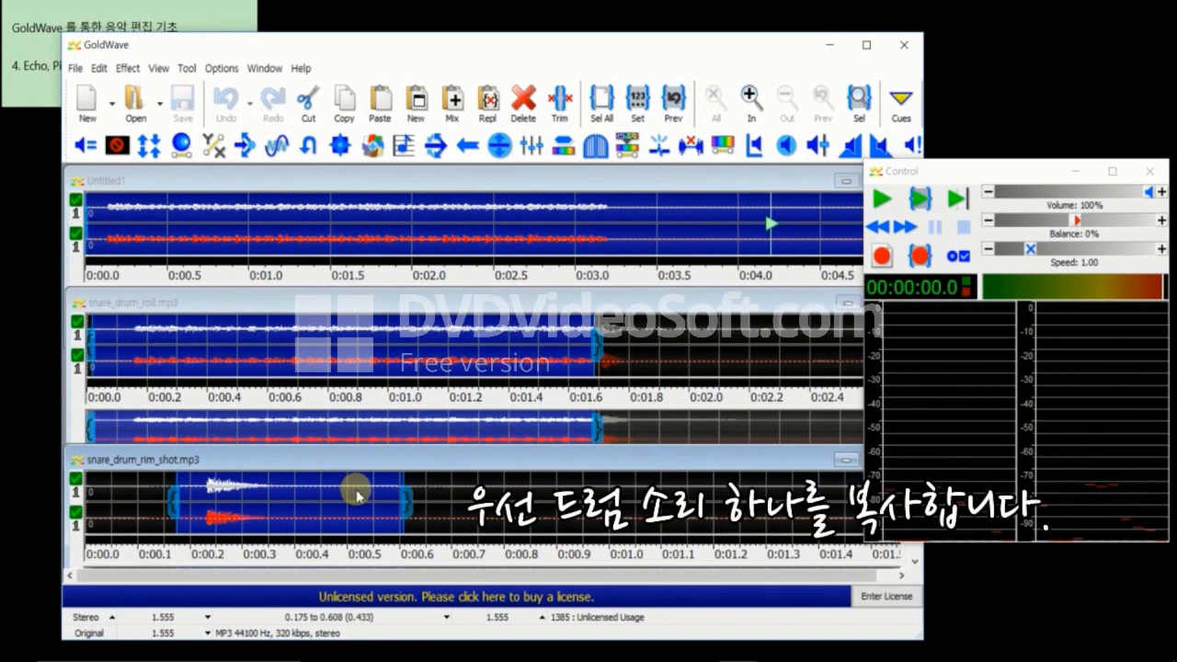
right_click(357, 497)
left_click(433, 439)
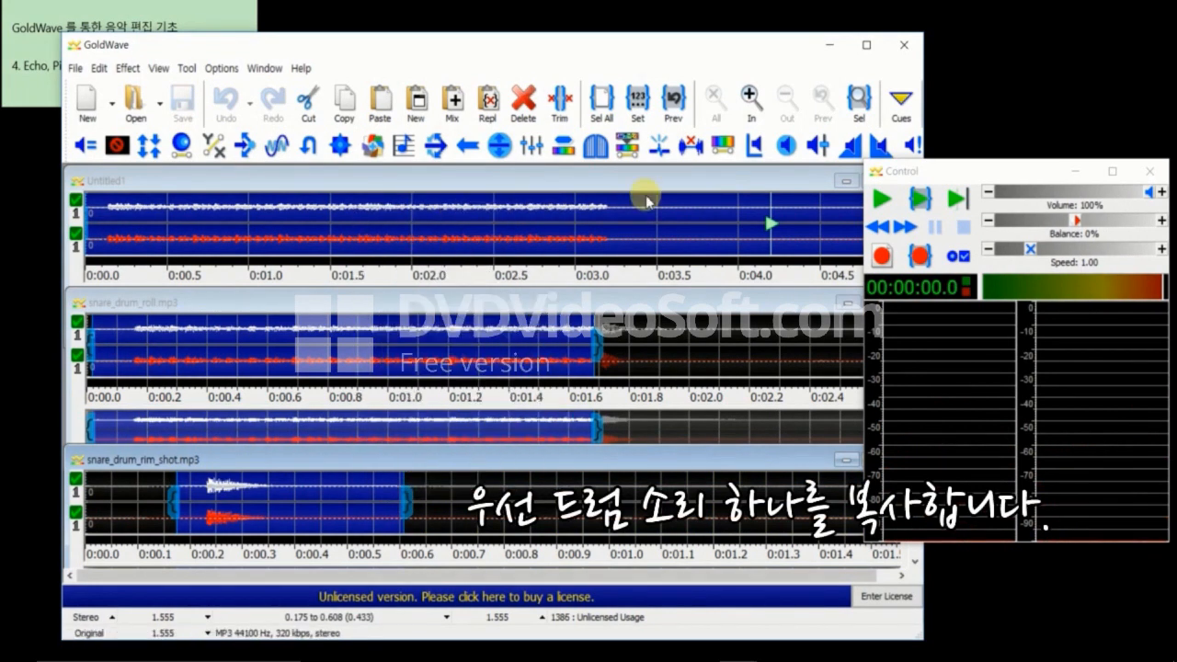
Try pasting the copied rim shot at the end of the drum roll, at about 3.204 s in the new sound
left_click(641, 187)
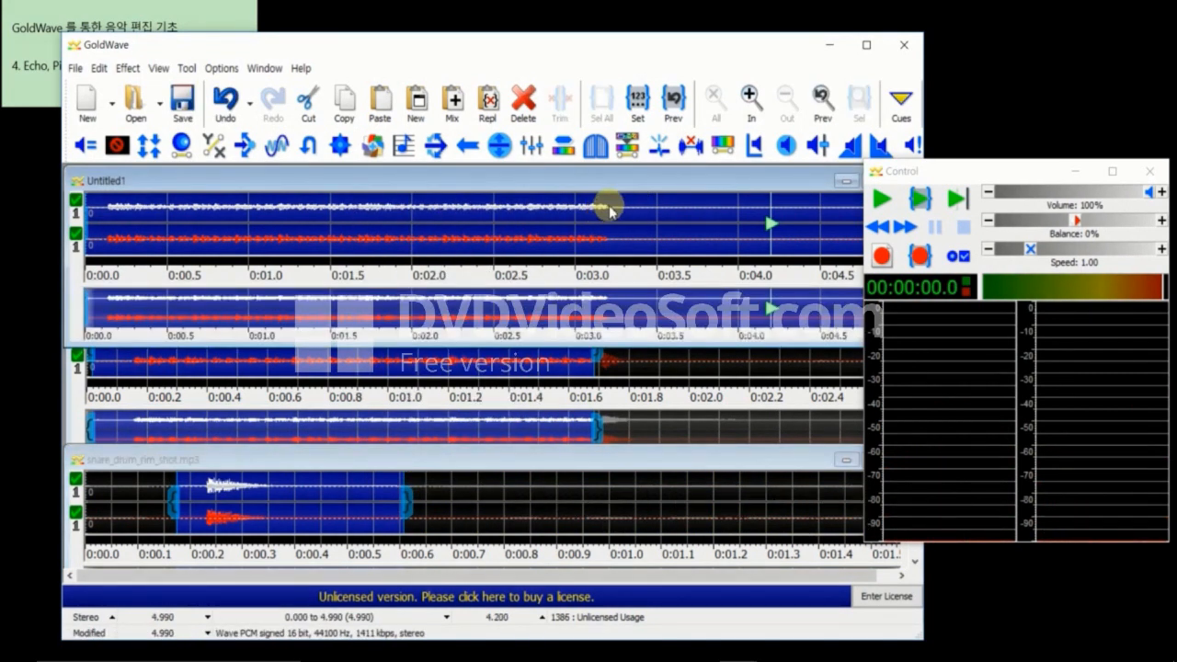
left_click(607, 212)
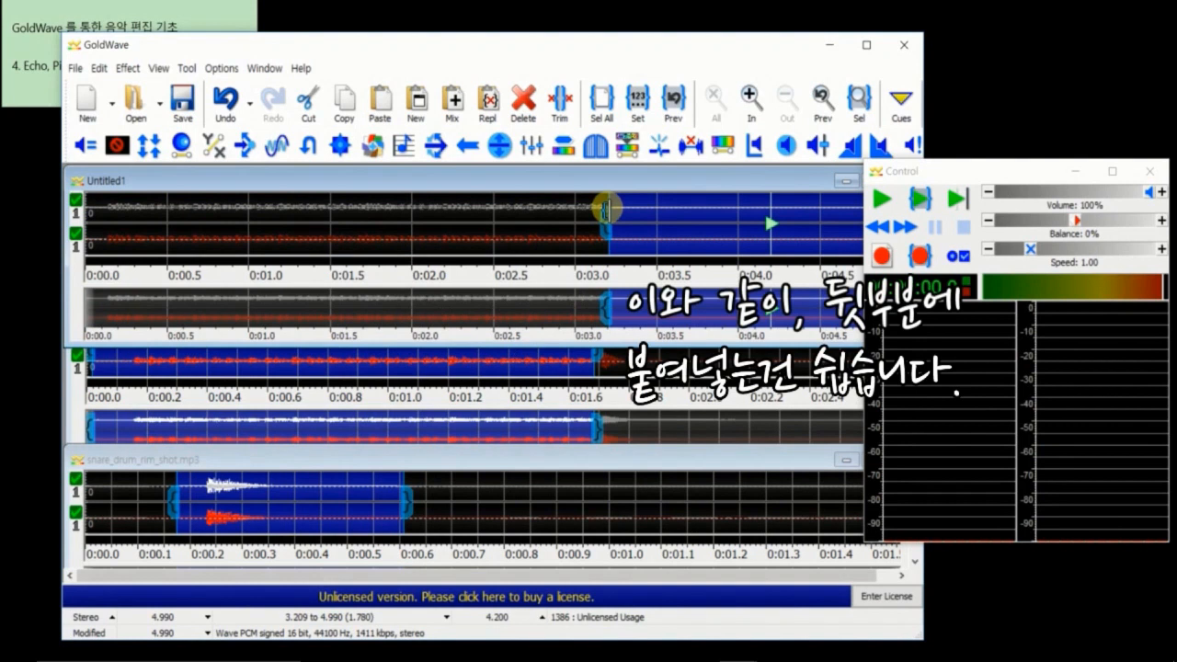
right_click(608, 210)
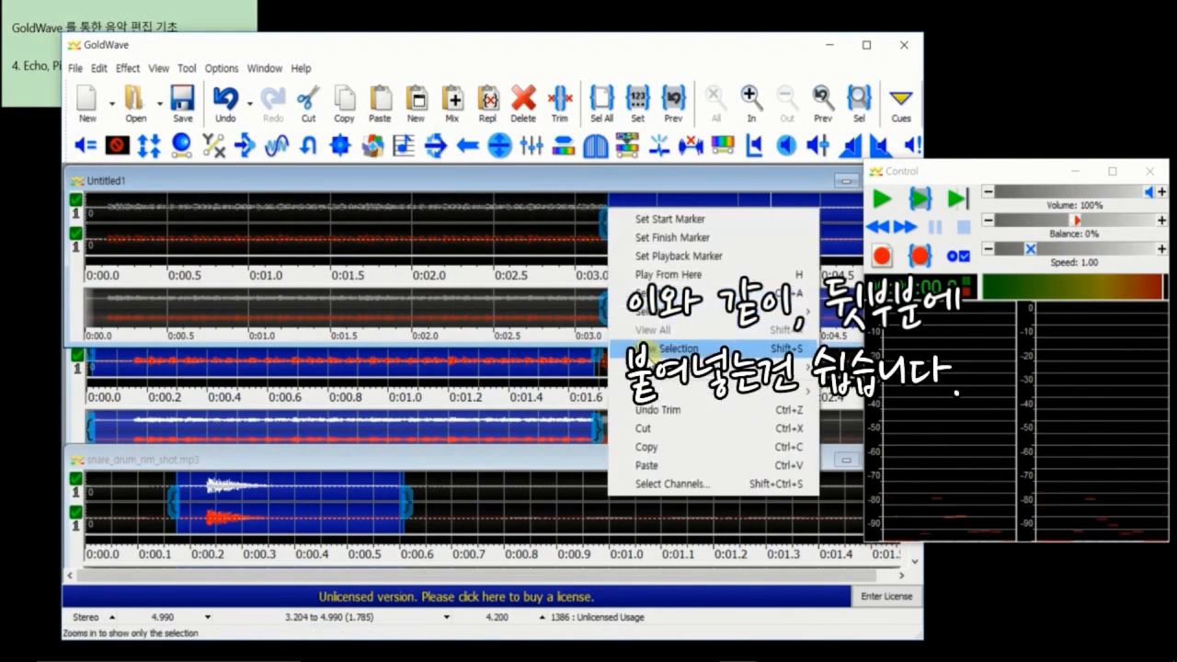
left_click(671, 447)
Play the new sound from about 1.766 s and undo the rim shot paste
left_click(374, 215)
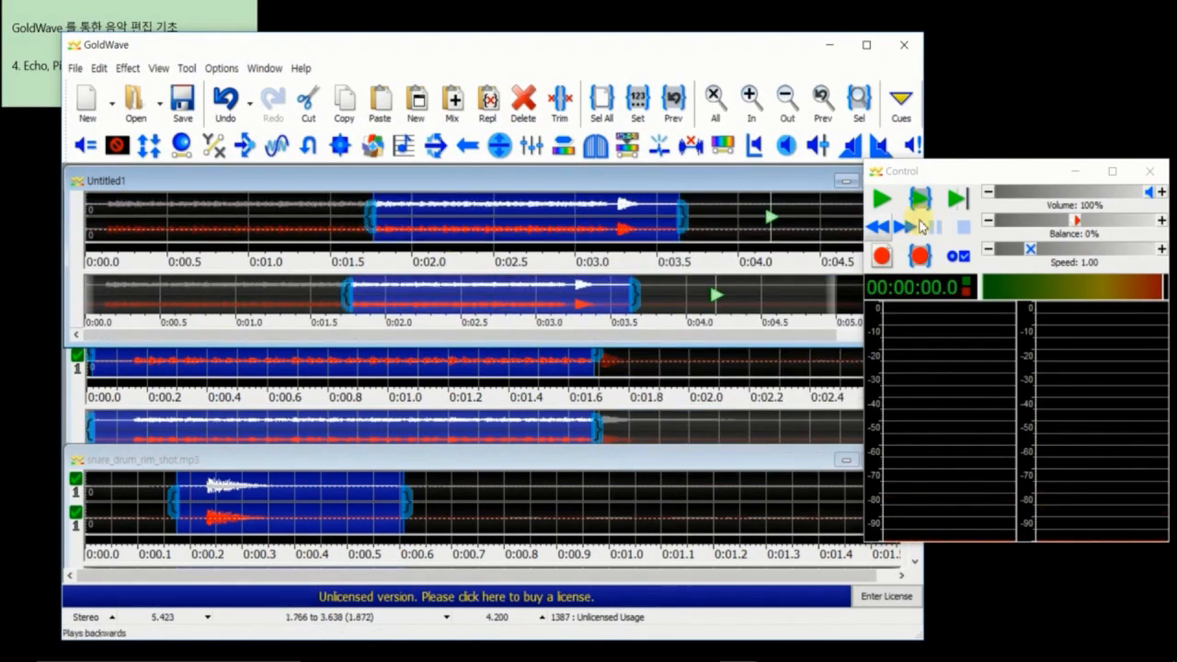
left_click(926, 204)
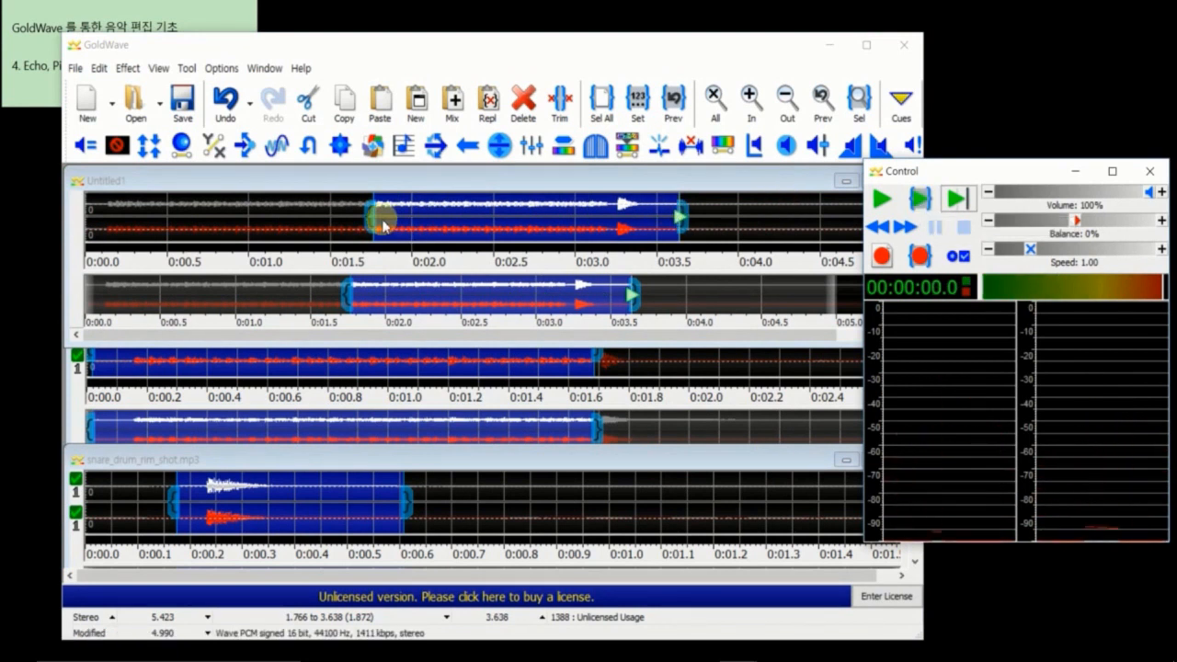
left_click(637, 199)
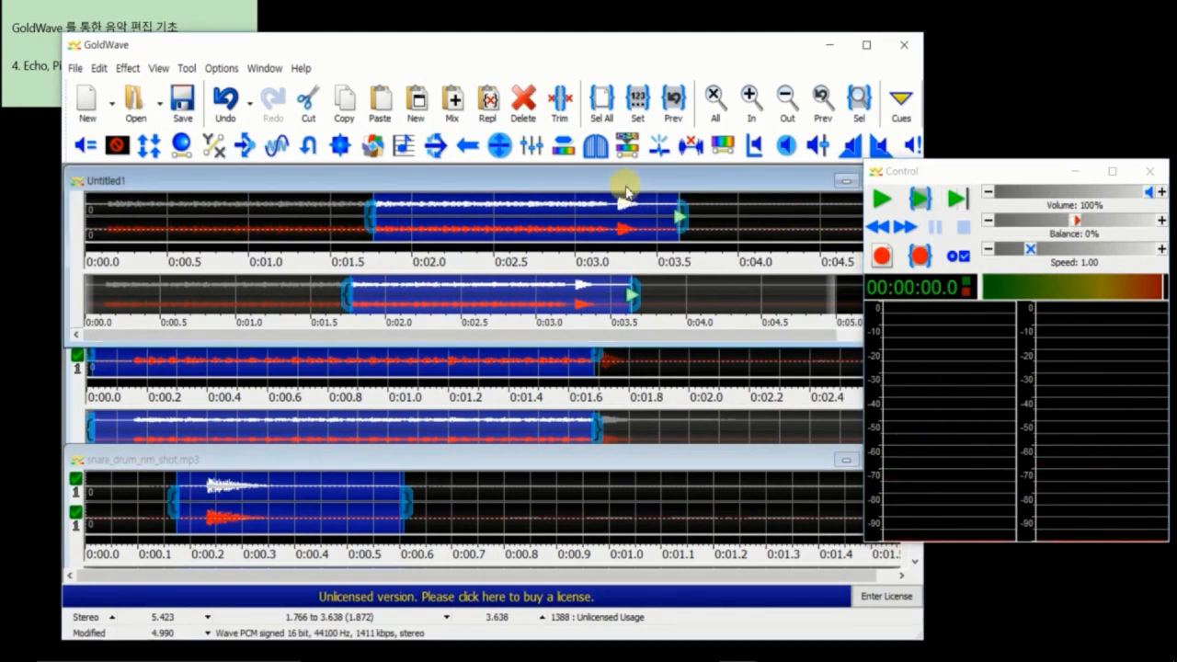
left_click(225, 97)
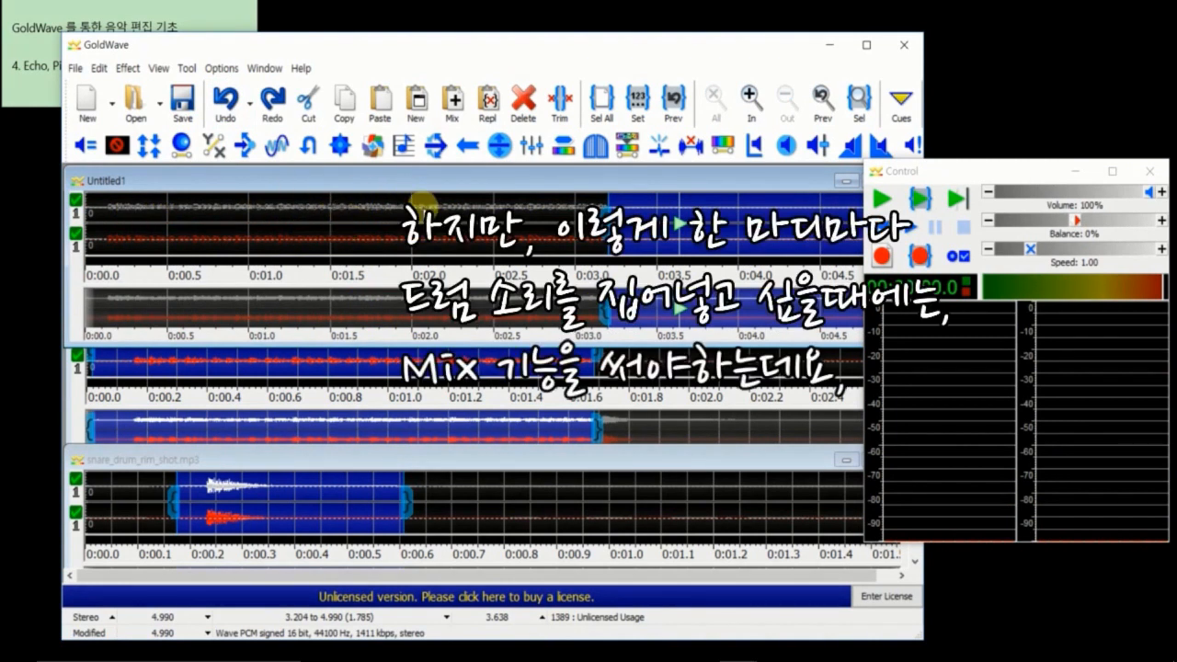
Mix the copied rim shot into the drum roll at 00:00:00.5 with 0.00 dB volume, previewing it before applying
left_click(166, 219)
right_click(166, 219)
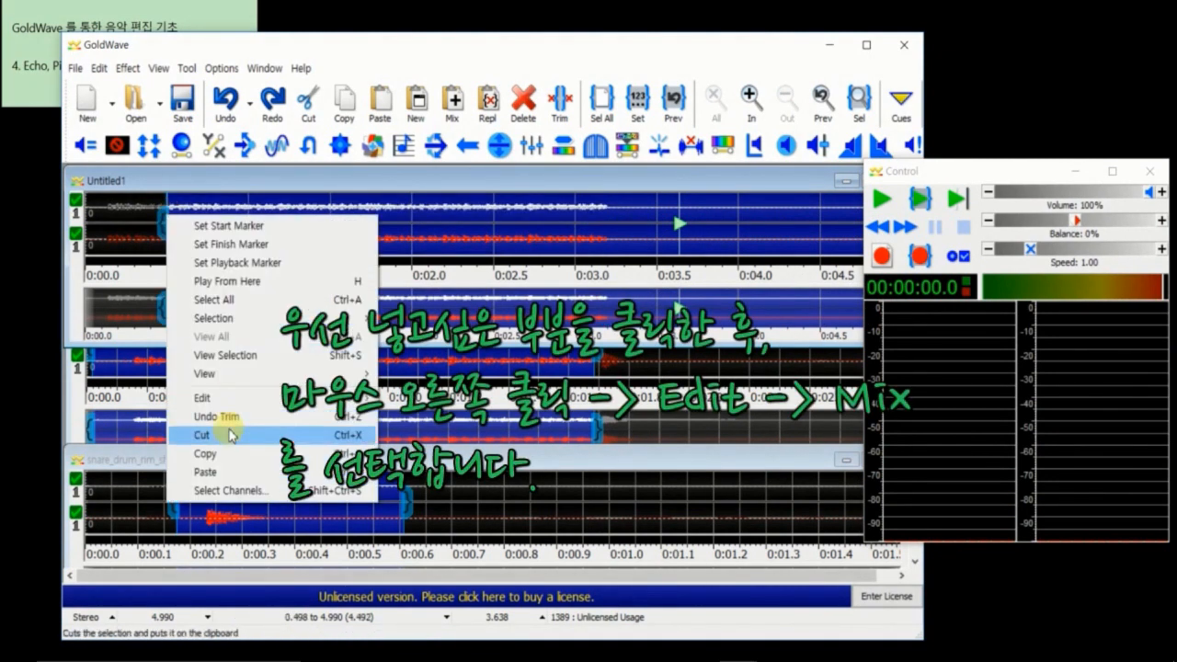
mouse_move(349, 397)
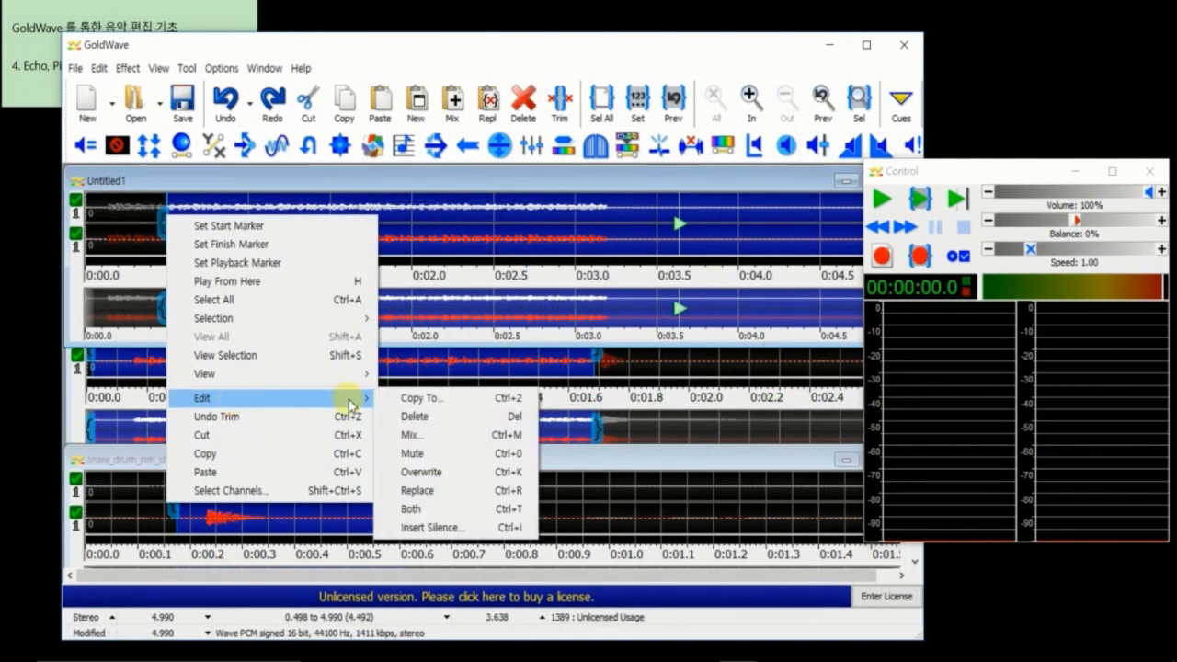
left_click(414, 436)
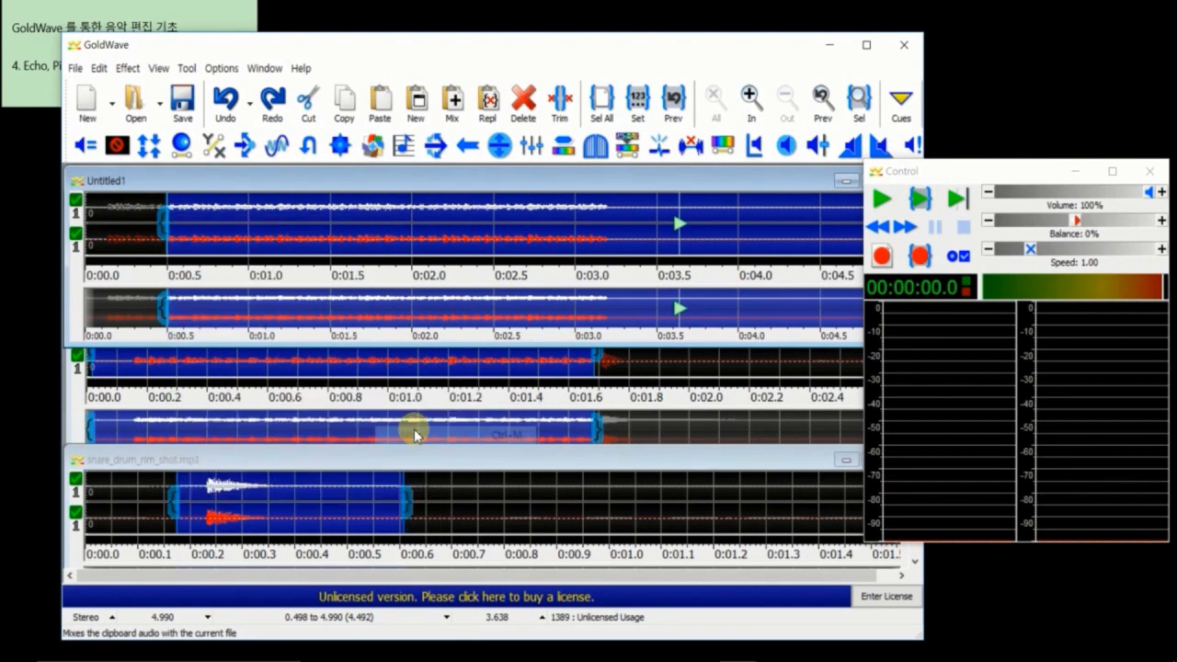
left_click_drag(535, 308, 516, 308)
type("5")
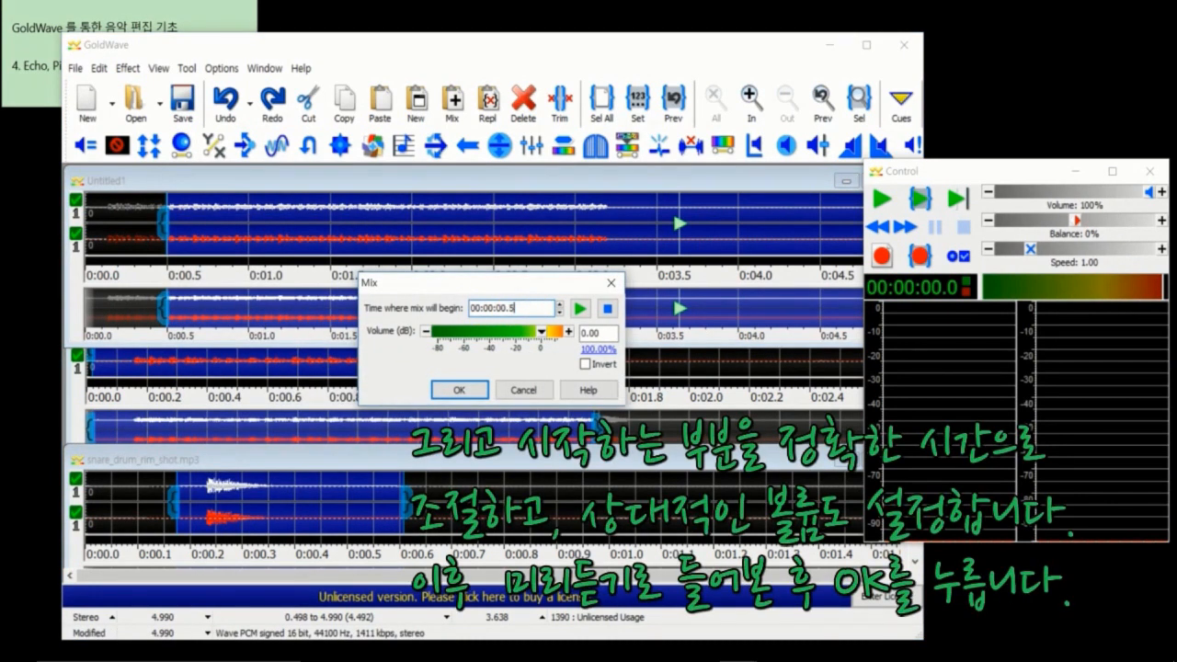
left_click(580, 309)
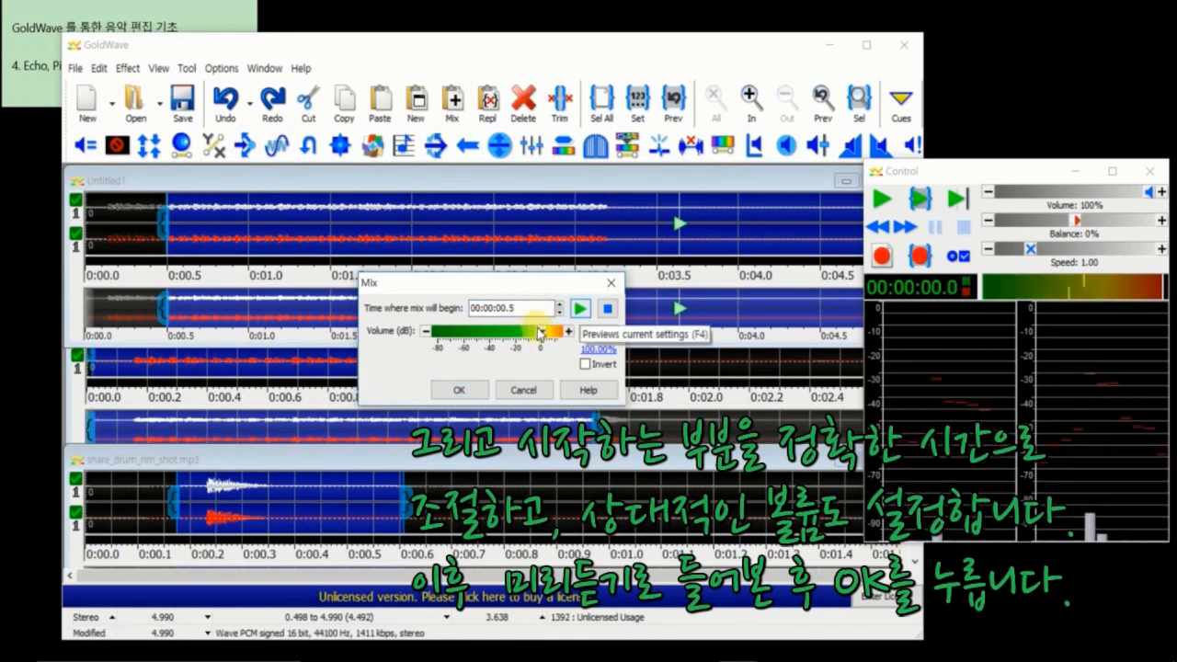
left_click(476, 390)
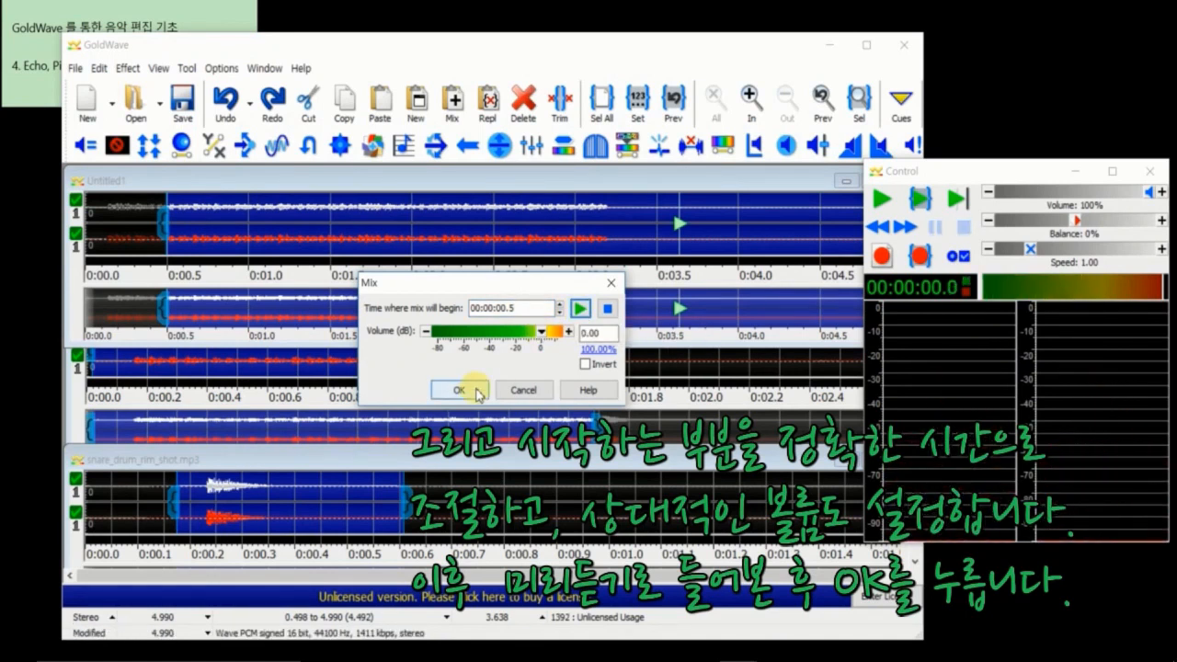
Mix the copied rim shot into the drum roll again at 00:00:01.00000, previewing it before applying
left_click(248, 221)
right_click(248, 220)
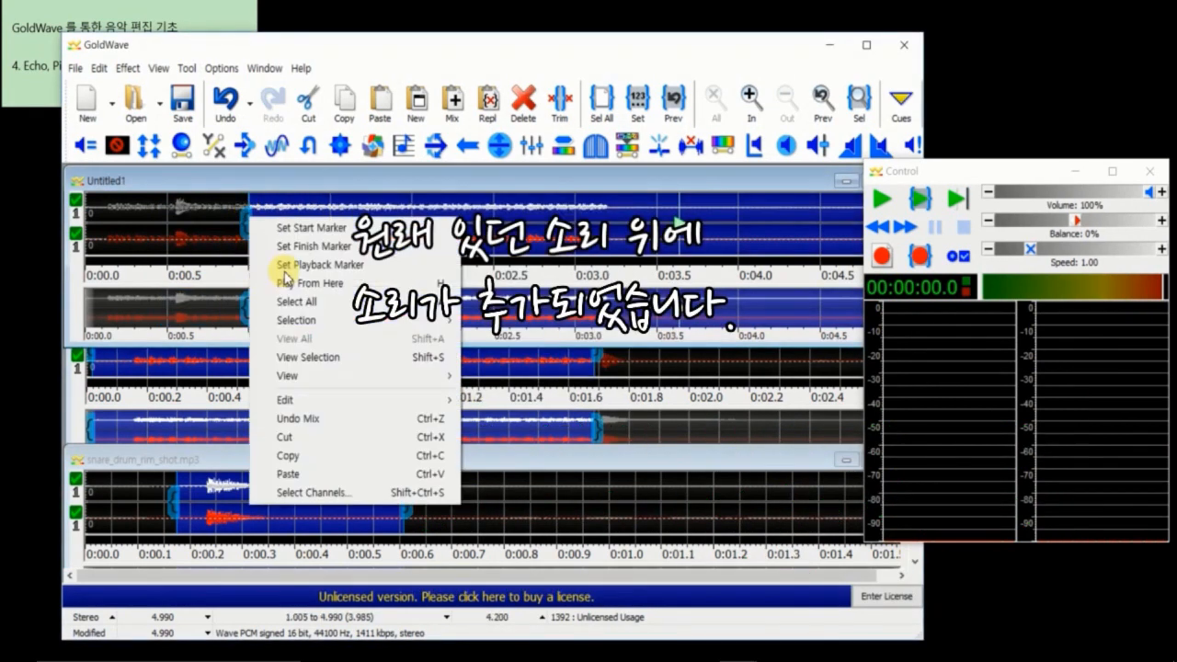
mouse_move(355, 399)
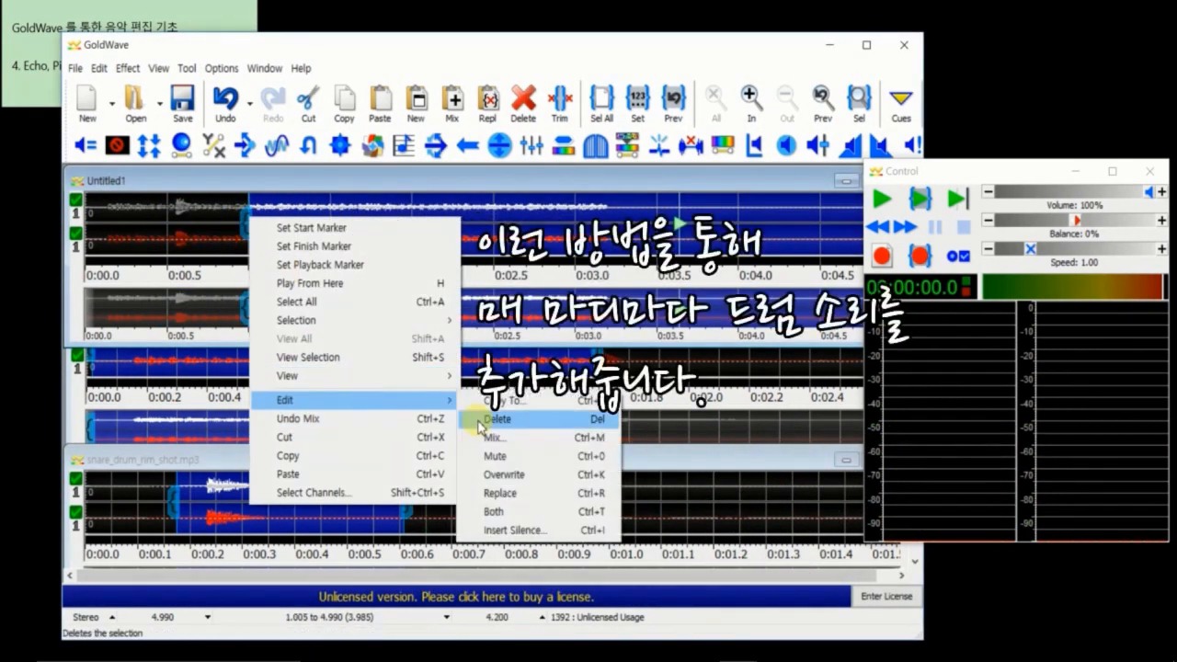
left_click(464, 439)
left_click_drag(540, 308, 521, 308)
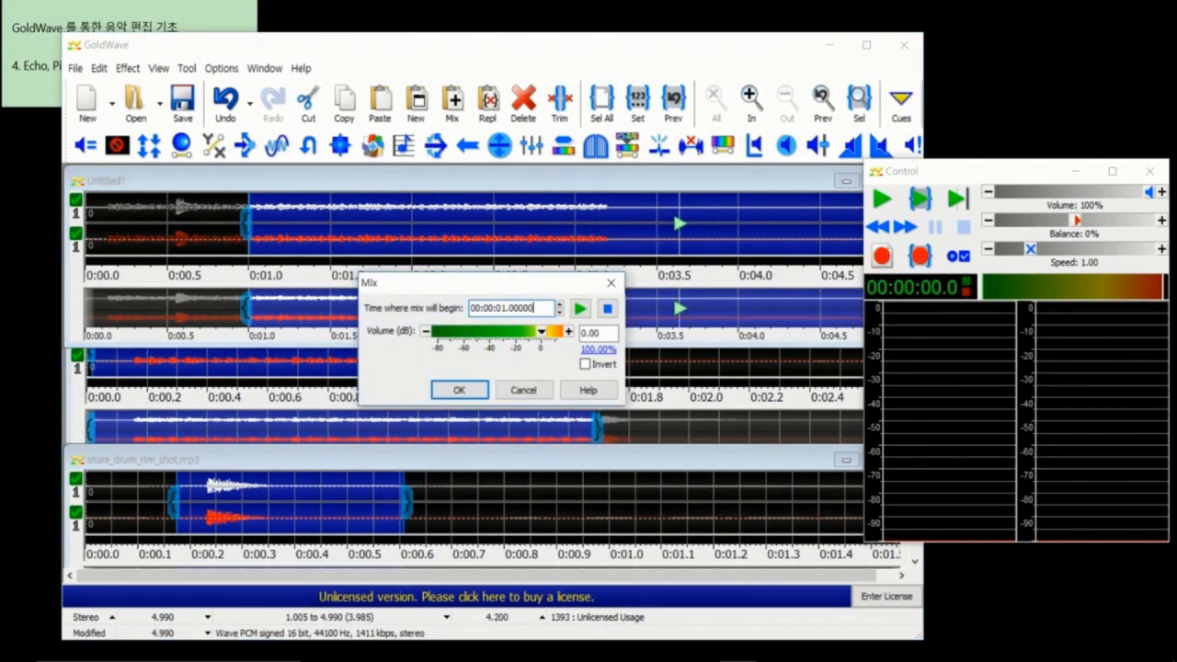
left_click(580, 308)
left_click(478, 390)
Mix the copied rim shot into the drum roll at 00:00:01.50000 with 0.00 dB volume, previewing it before applying
left_click(333, 219)
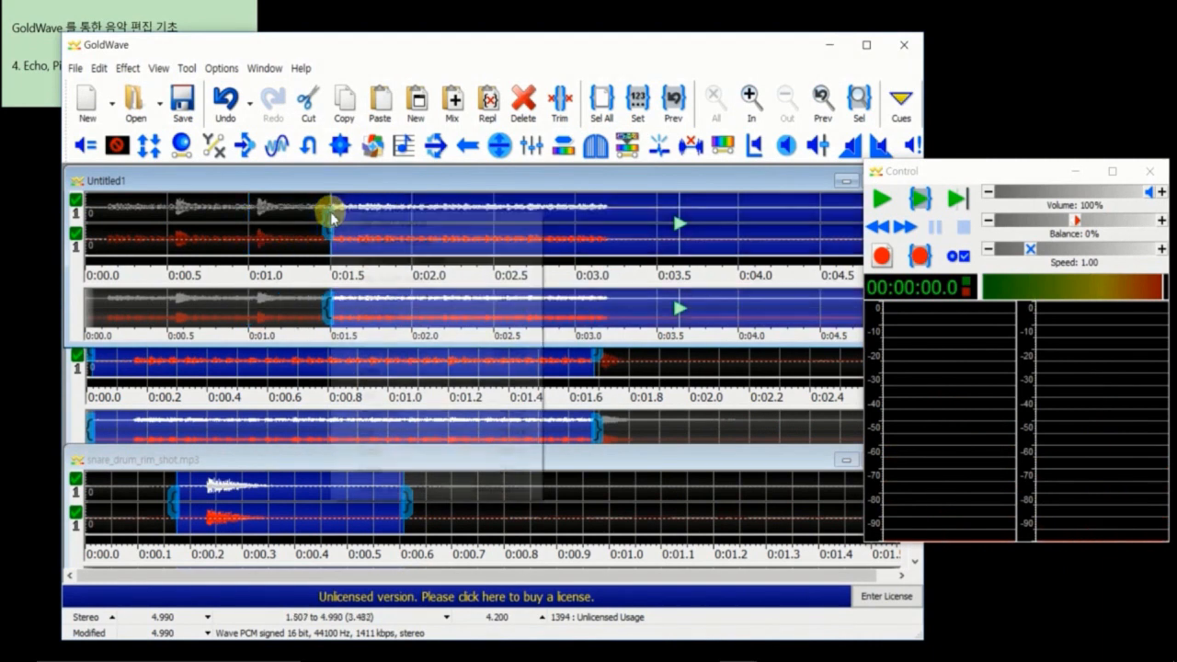
right_click(333, 217)
mouse_move(466, 397)
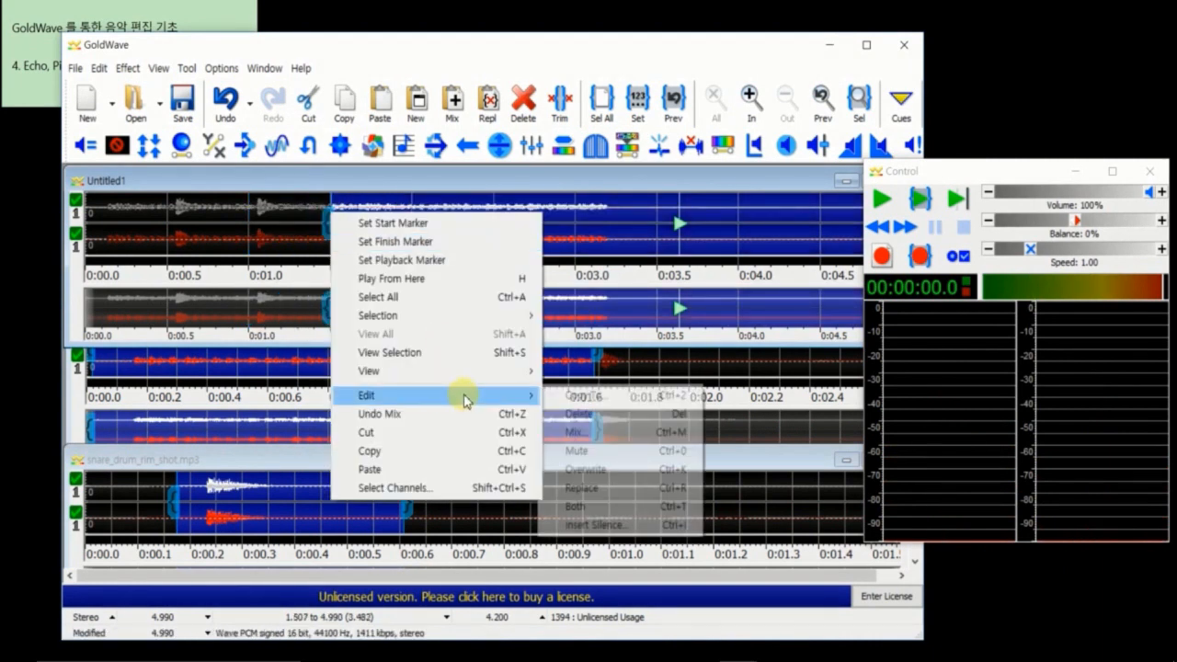
left_click(571, 432)
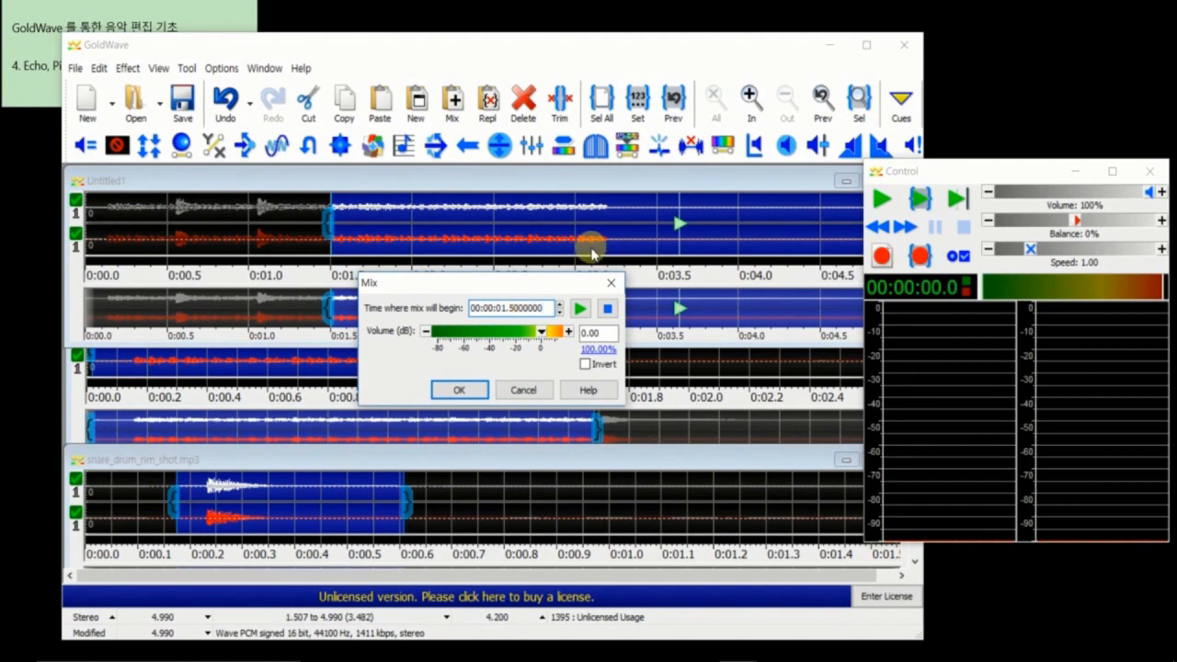
left_click(580, 309)
left_click(580, 366)
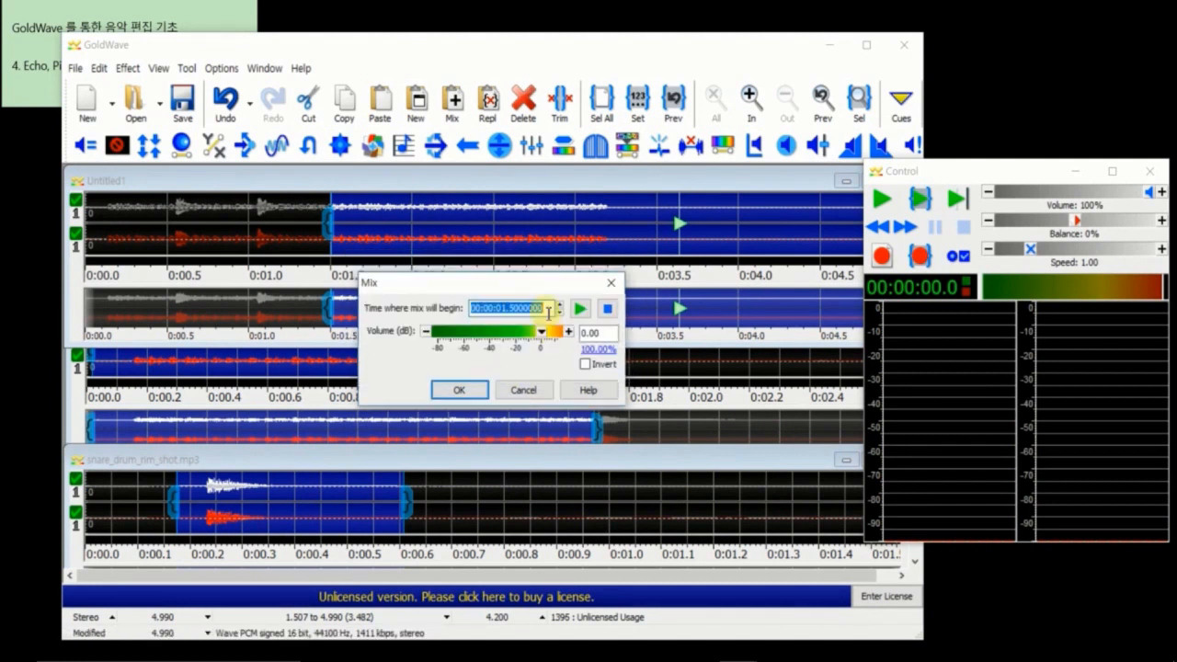
left_click_drag(547, 310, 529, 309)
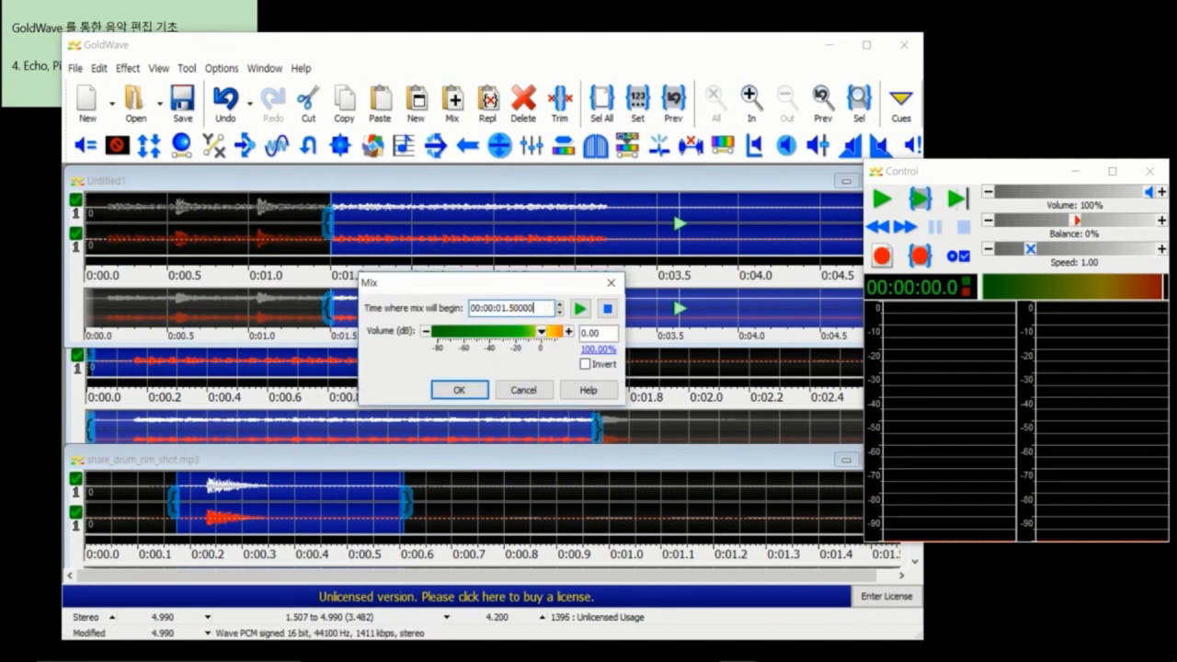
left_click(459, 389)
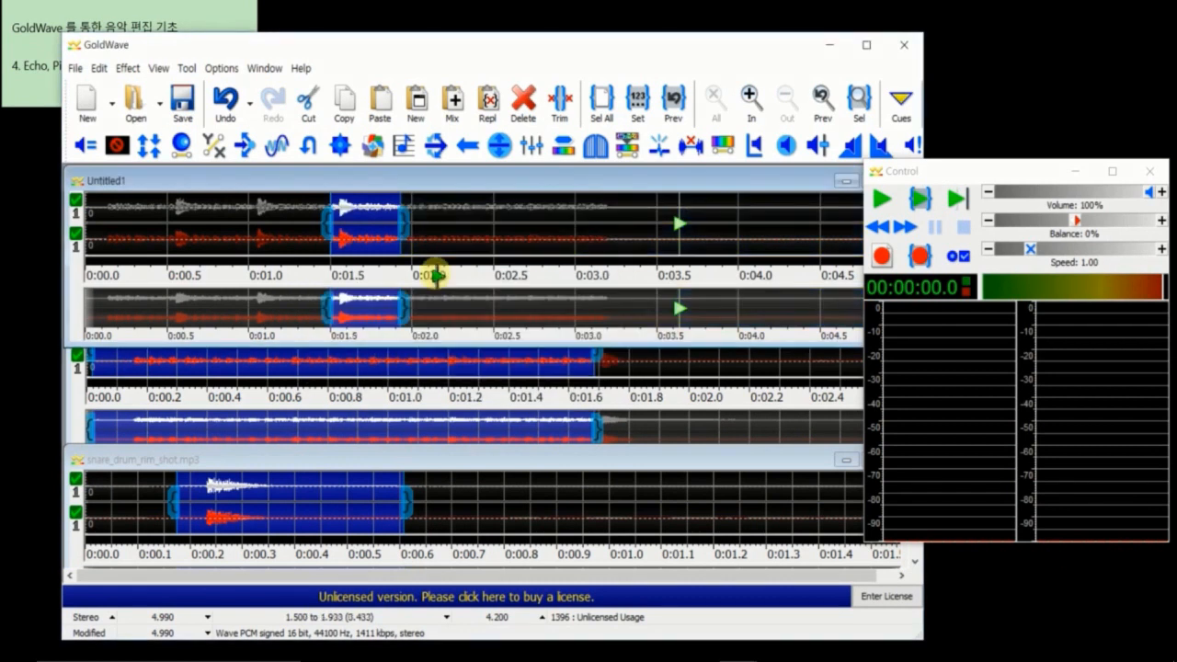
Select the new sound from 0.000 to about 3.536 s and play the selection
left_click_drag(330, 220, 77, 220)
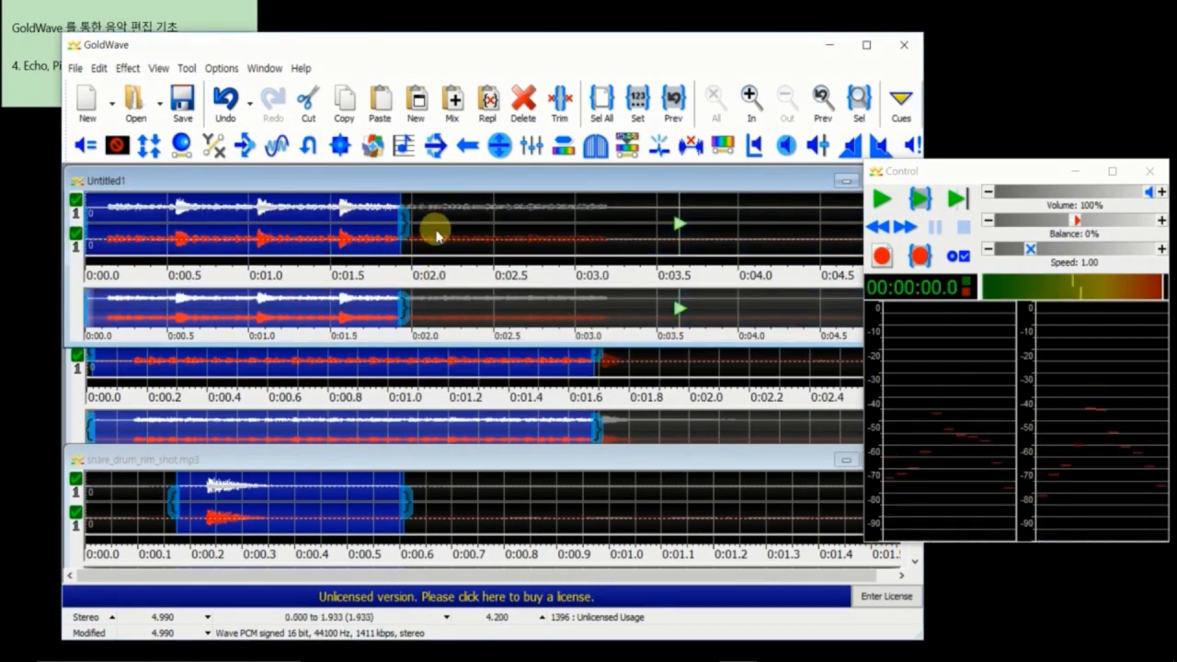
left_click_drag(405, 222, 663, 225)
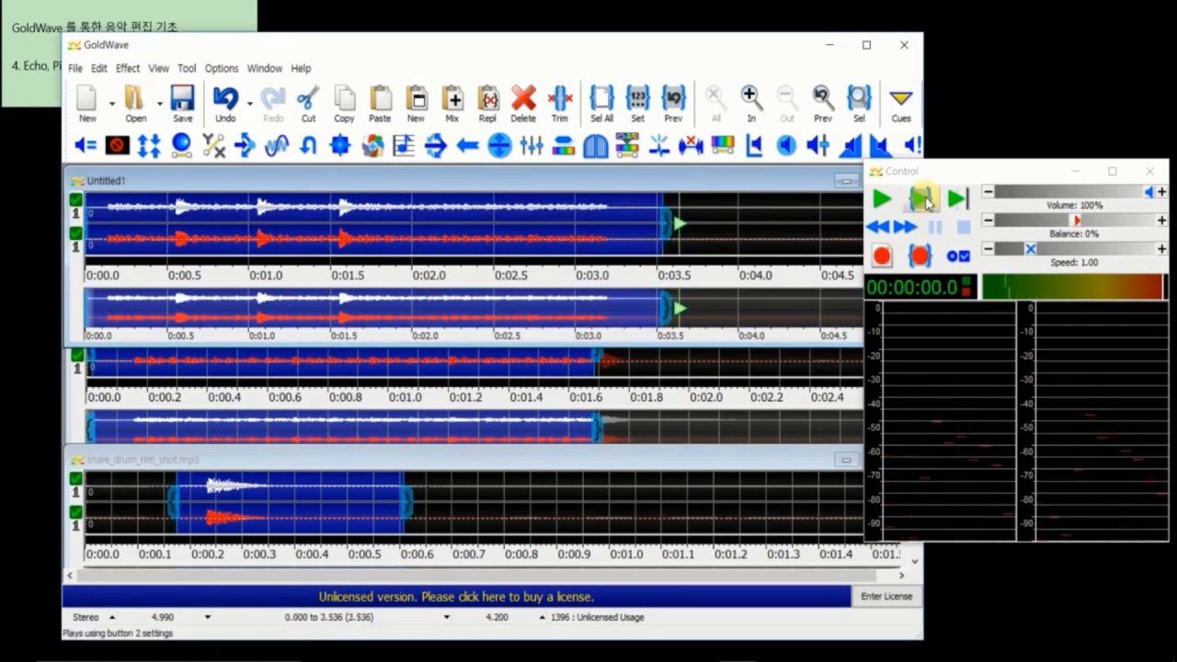
left_click(925, 198)
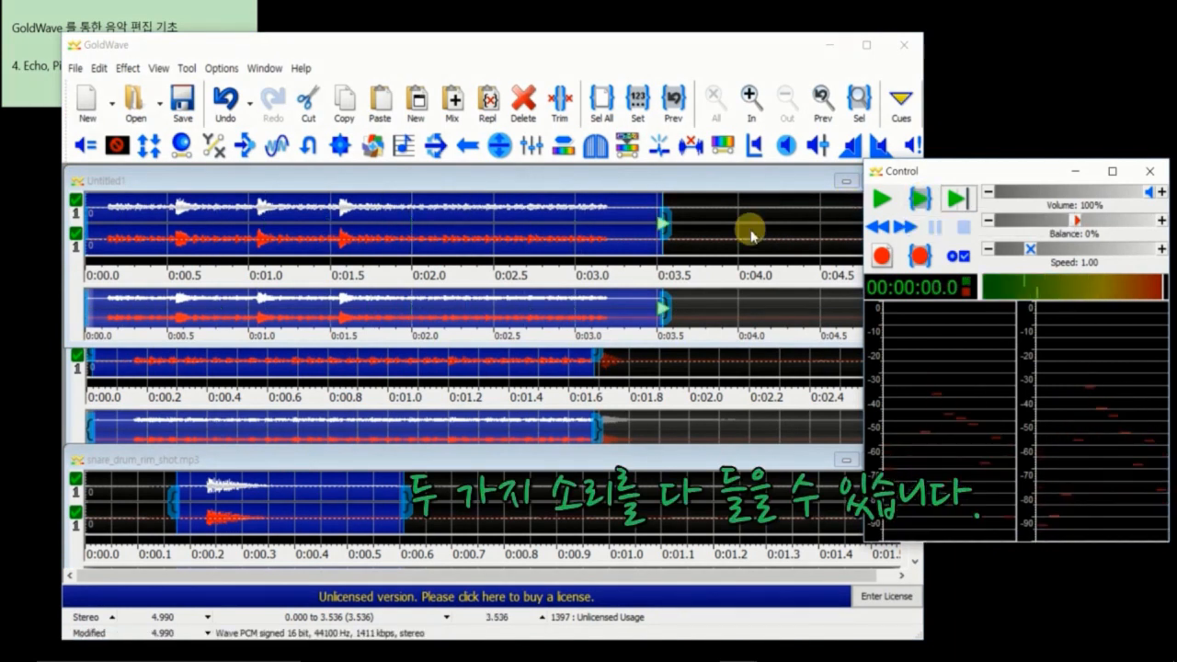
Mix the copied rim shot into the drum roll again at about 1.614 s
left_click(411, 219)
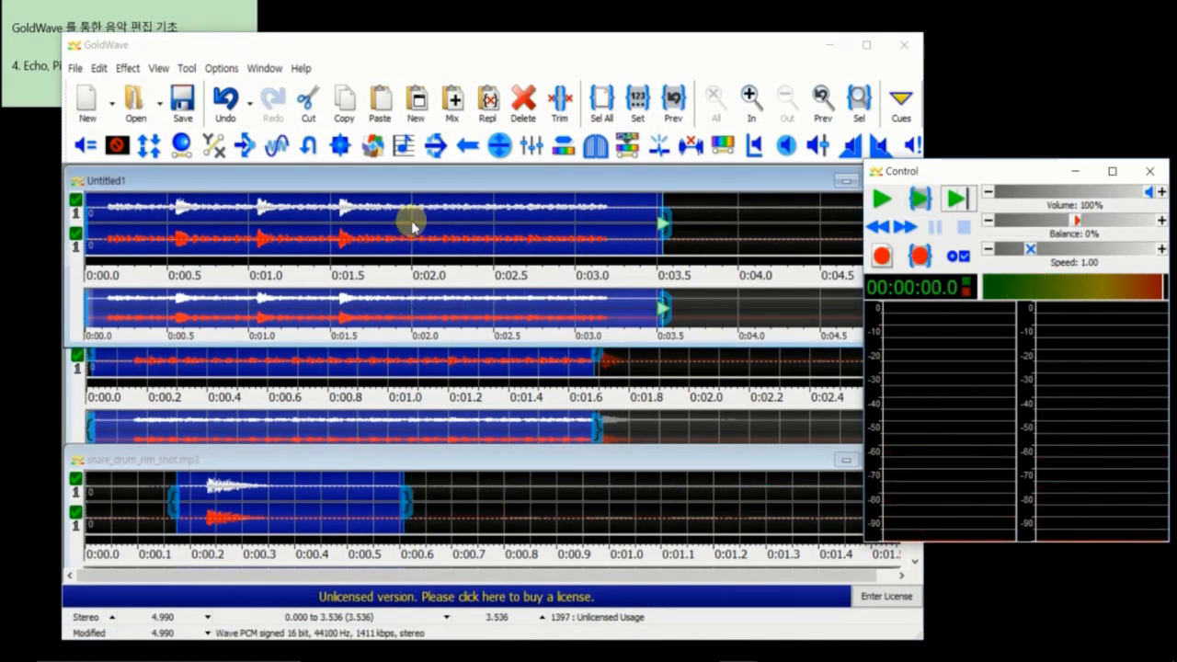
left_click(348, 223)
right_click(348, 217)
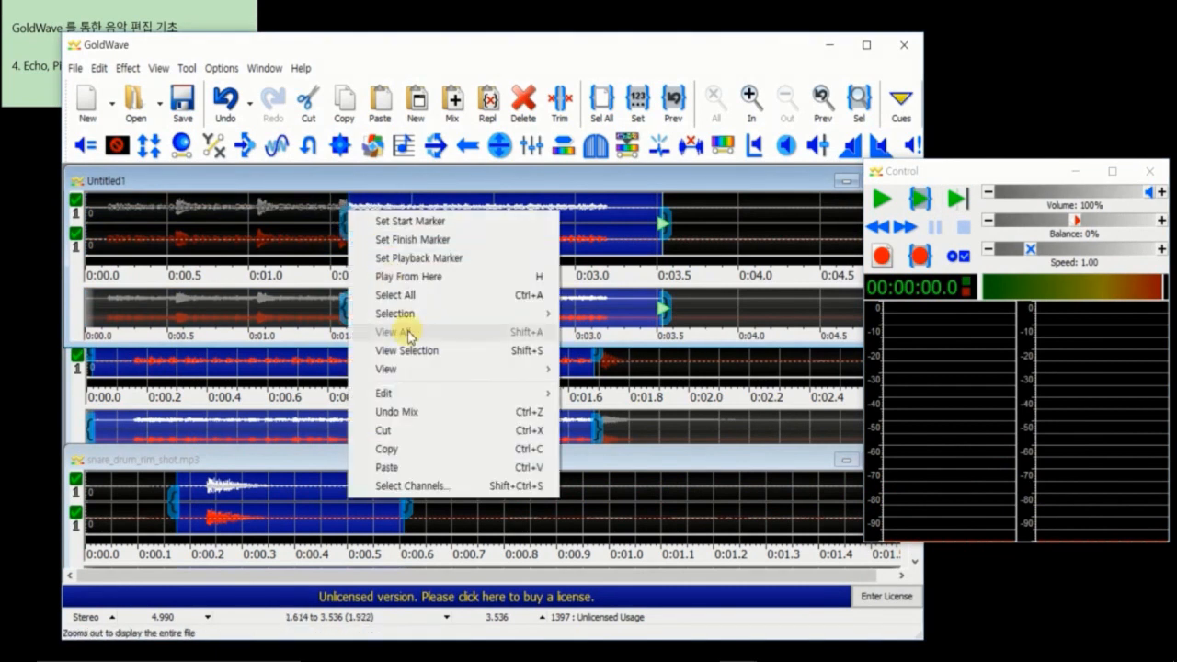
mouse_move(414, 395)
left_click(596, 432)
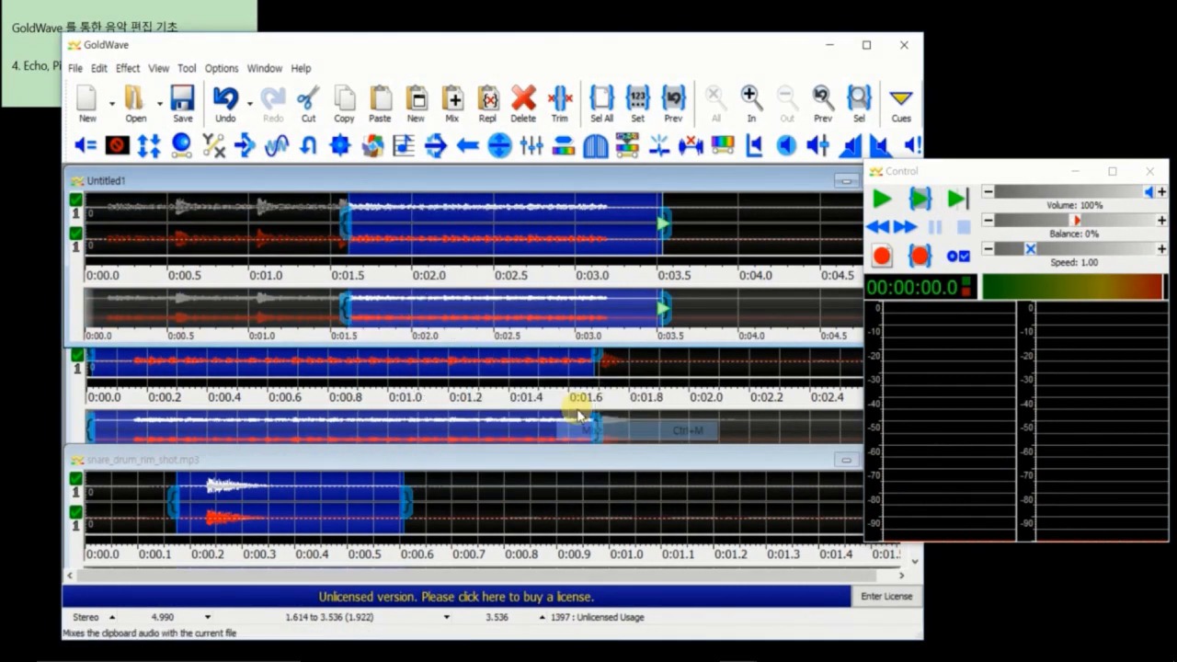
left_click(459, 389)
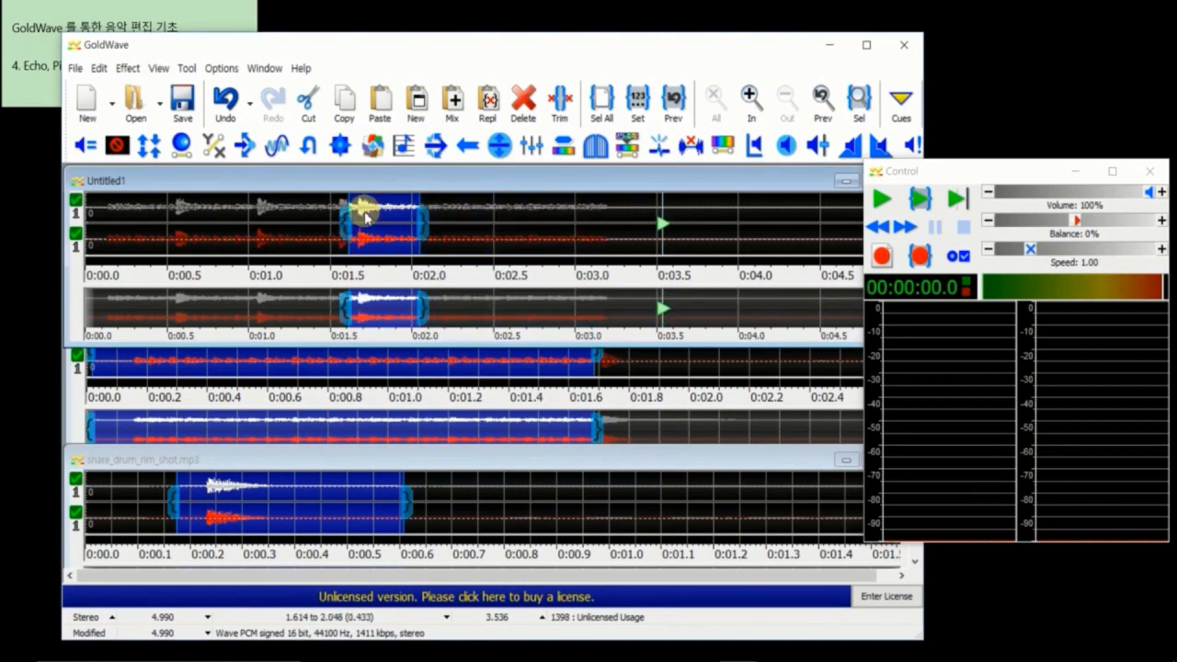
Mix one more copied rim shot into the drum roll at 00:00:01.72662 with 0.00 dB volume
left_click(371, 215)
right_click(371, 215)
mouse_move(478, 396)
left_click(628, 433)
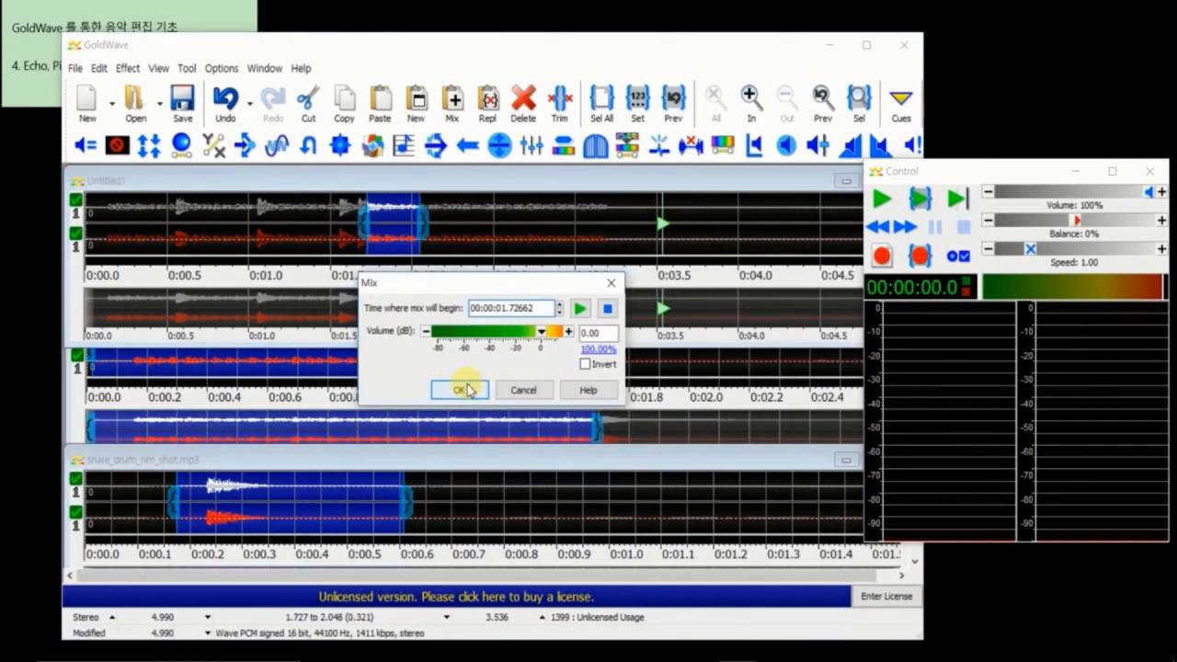
left_click(460, 390)
Select the mixed sound from about 0.395 to 2.160 s and play the selection to hear all the rim shots
left_click(159, 229)
left_click(147, 230)
left_click(919, 197)
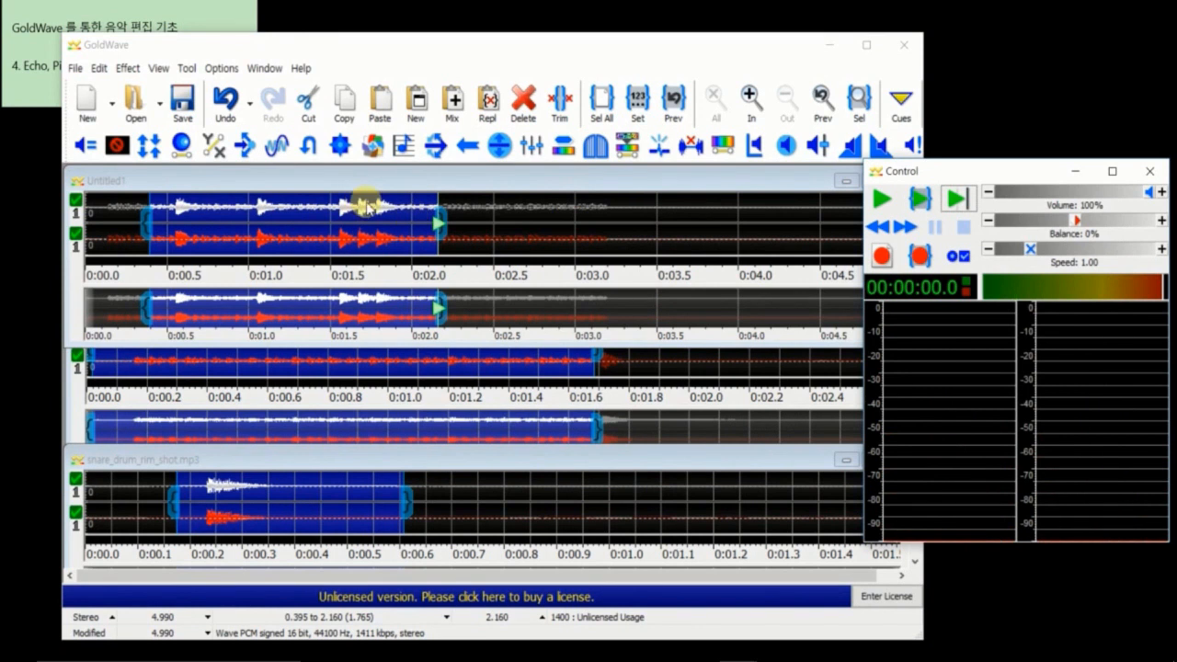
left_click(654, 2)
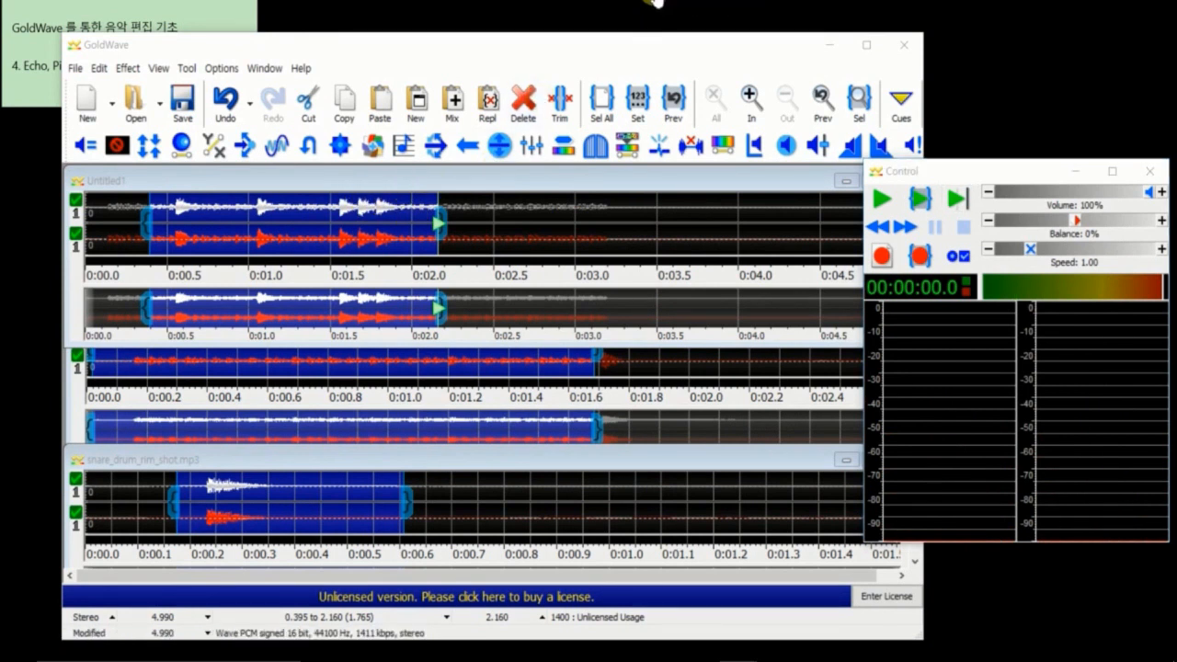